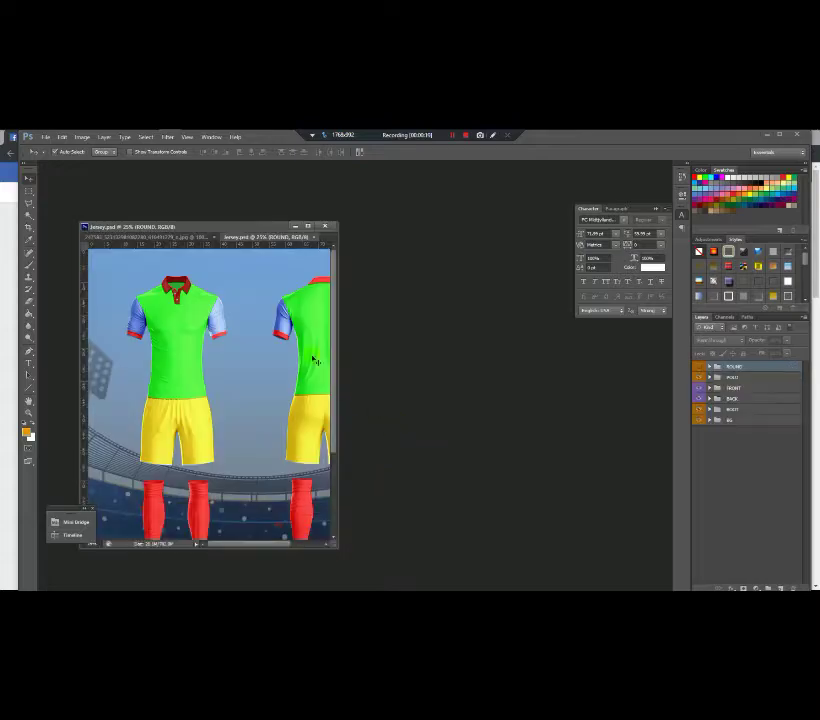
Dock the floating Jersey.psd window, and show the ROUND collar group in place of the POLO one.
{"action": "left_click_drag", "start_coordinate": [222, 229], "coordinate": [194, 173]}
{"action": "left_click", "coordinate": [196, 165]}
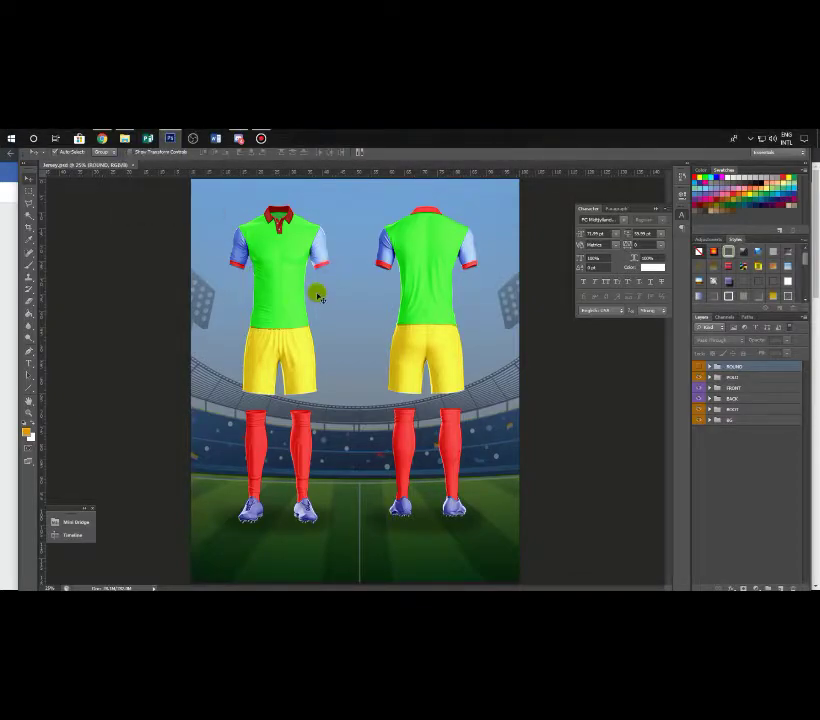
{"action": "left_click", "coordinate": [303, 291]}
{"action": "left_click", "coordinate": [738, 399]}
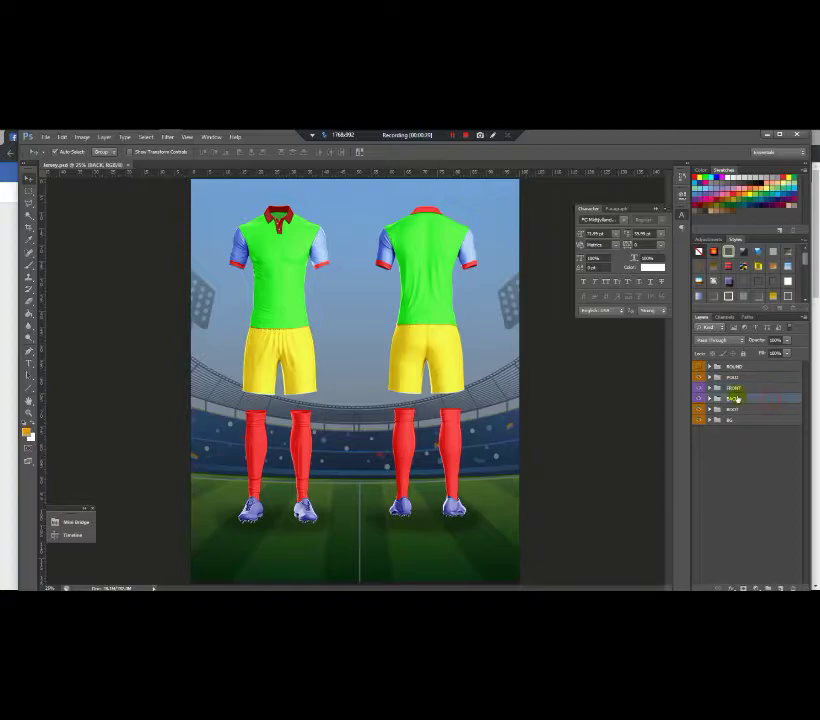
{"action": "left_click", "coordinate": [699, 377]}
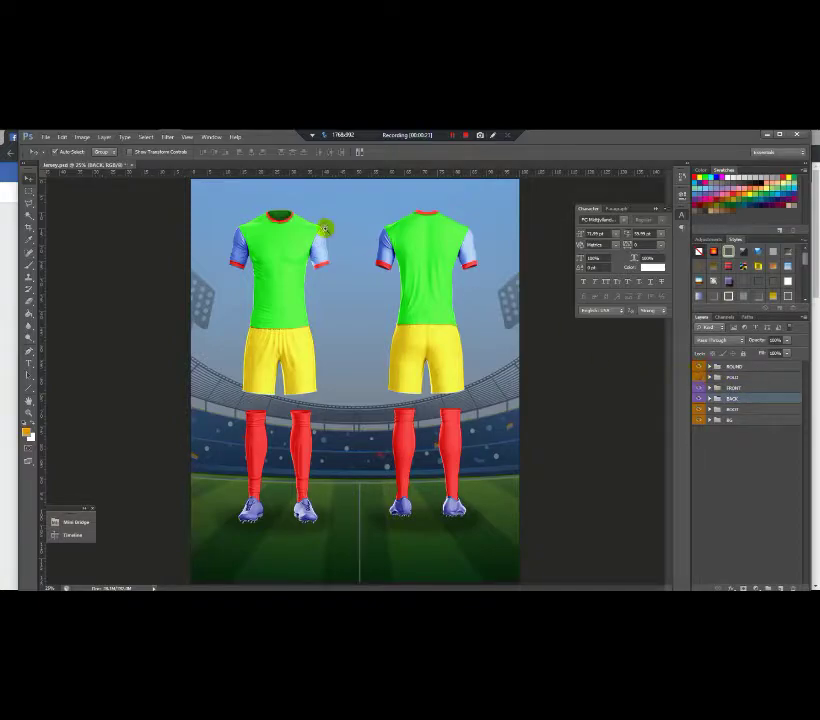
Open the contents of the Shirt color smart object inside the FRONT group's Shirt group.
{"action": "scroll", "coordinate": [288, 229], "scroll_direction": "up", "scroll_amount": 2}
{"action": "scroll", "coordinate": [287, 229], "scroll_direction": "down", "scroll_amount": 1}
{"action": "scroll", "coordinate": [287, 229], "scroll_direction": "up", "scroll_amount": 1}
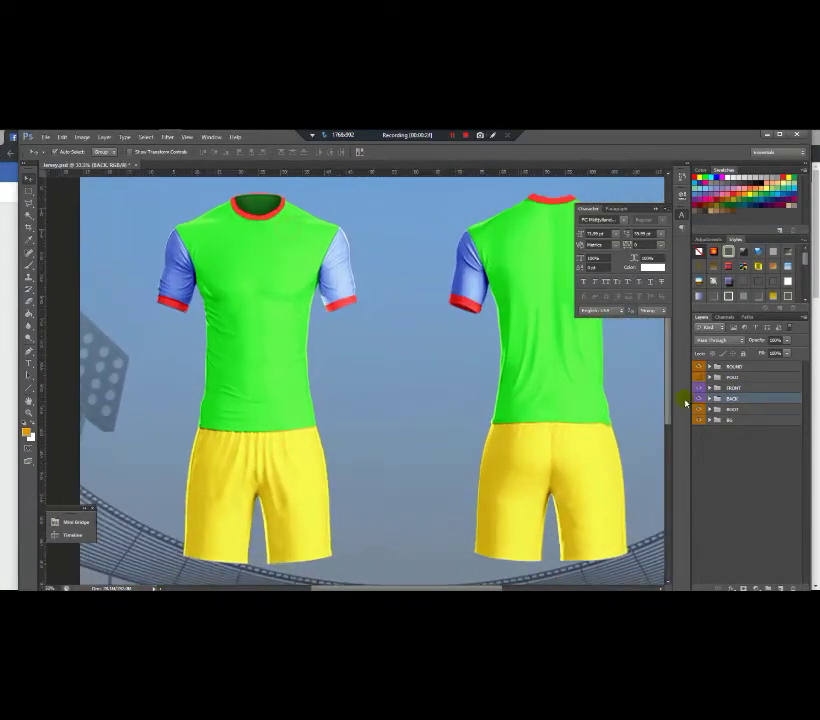
{"action": "left_click", "coordinate": [709, 388]}
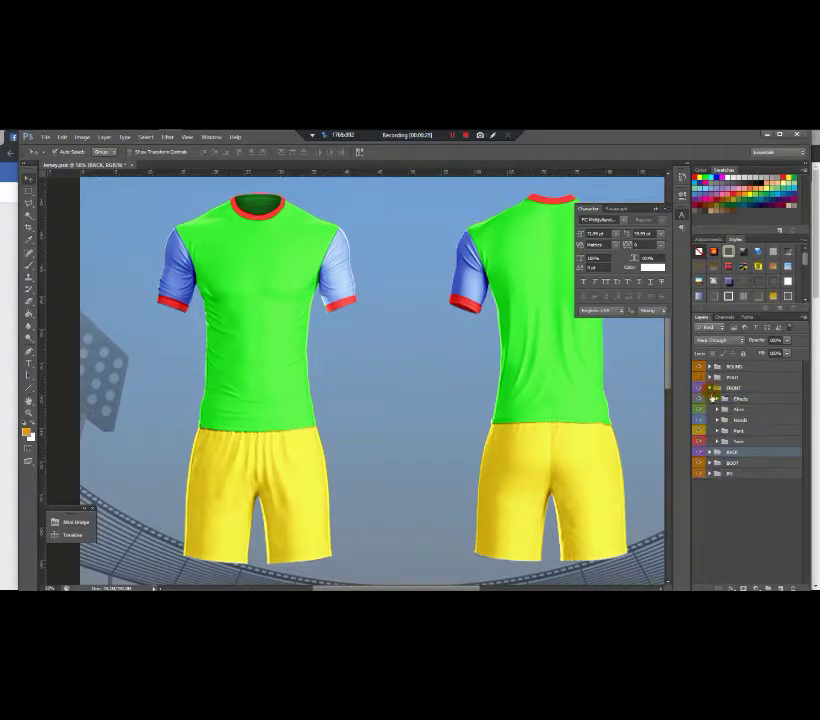
{"action": "left_click", "coordinate": [718, 410]}
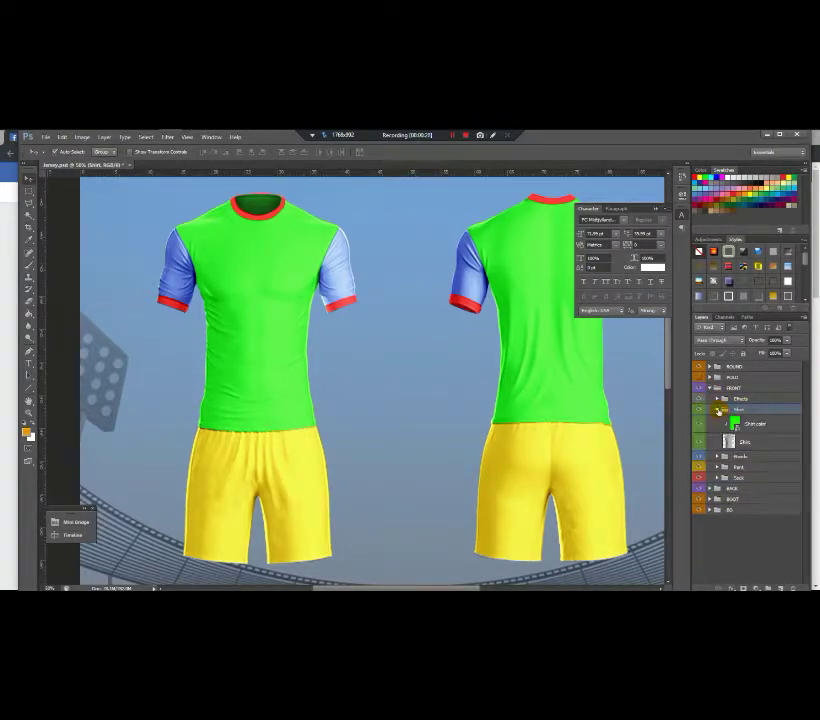
{"action": "left_click", "coordinate": [738, 429]}
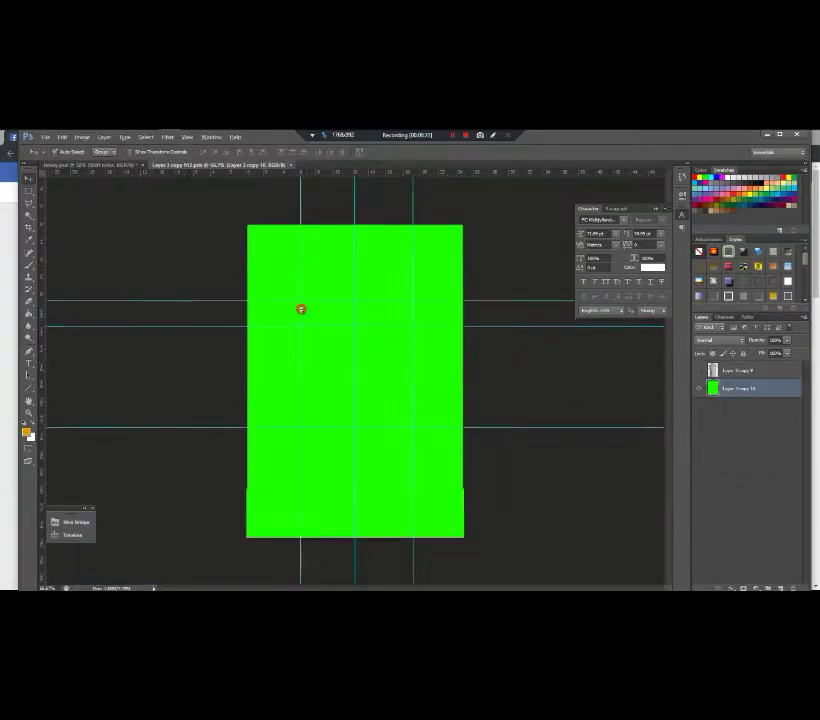
{"action": "key", "text": "ctrl+minus"}
{"action": "key", "text": "ctrl+plus"}
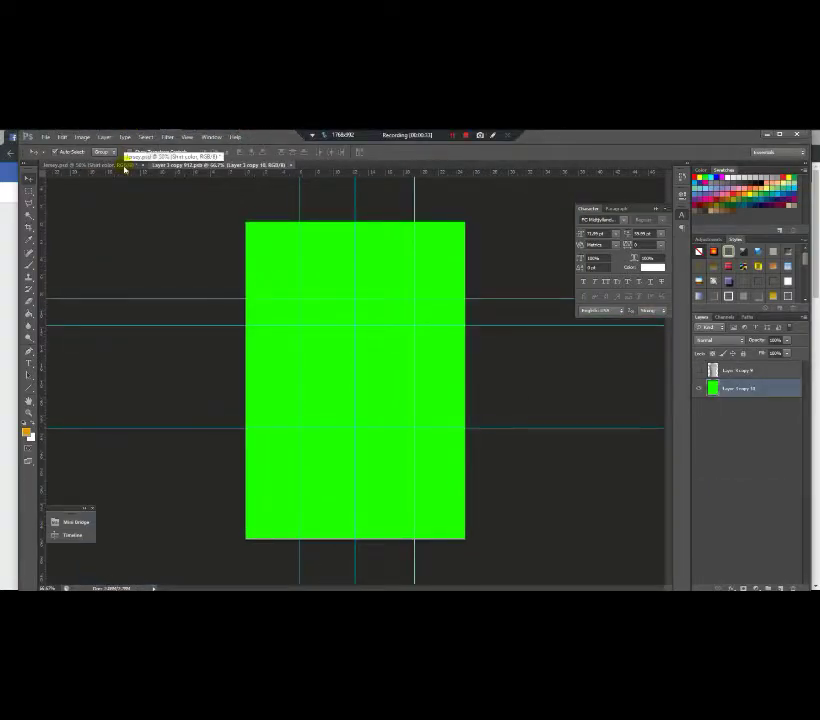
Switch to File Explorer and open New folder (2) inside the YOUTUBE folder.
{"action": "left_click", "coordinate": [124, 137]}
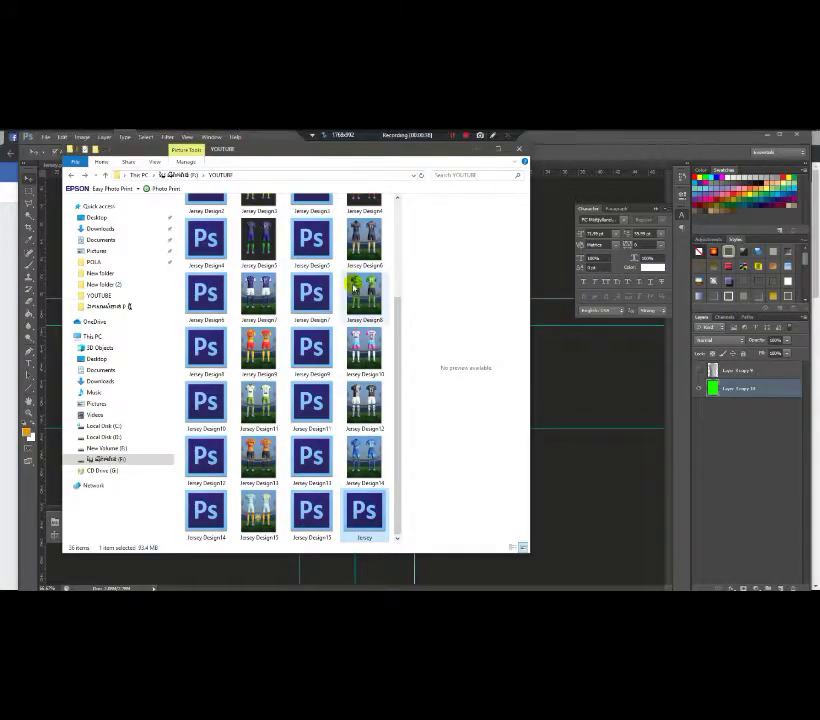
{"action": "key", "text": "BackSpace"}
{"action": "key", "text": "Return"}
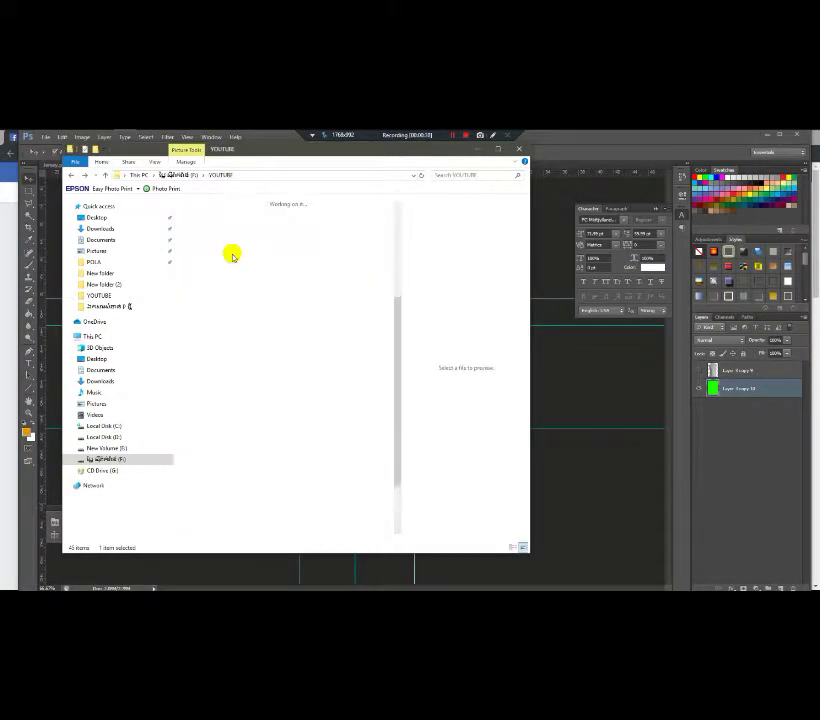
{"action": "mouse_move", "coordinate": [395, 325]}
{"action": "left_mouse_down"}
{"action": "mouse_move", "coordinate": [390, 225]}
{"action": "mouse_move", "coordinate": [396, 340]}
{"action": "left_mouse_up"}
{"action": "double_click", "coordinate": [322, 220]}
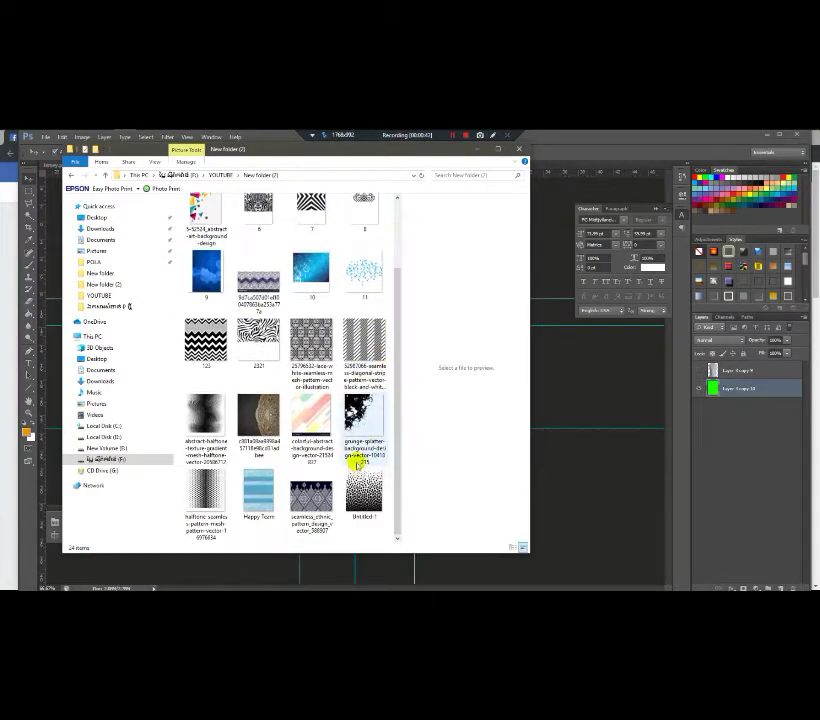
Place the dark image with the gold lace mandala into the green shirt artwork.
{"action": "left_click", "coordinate": [272, 421]}
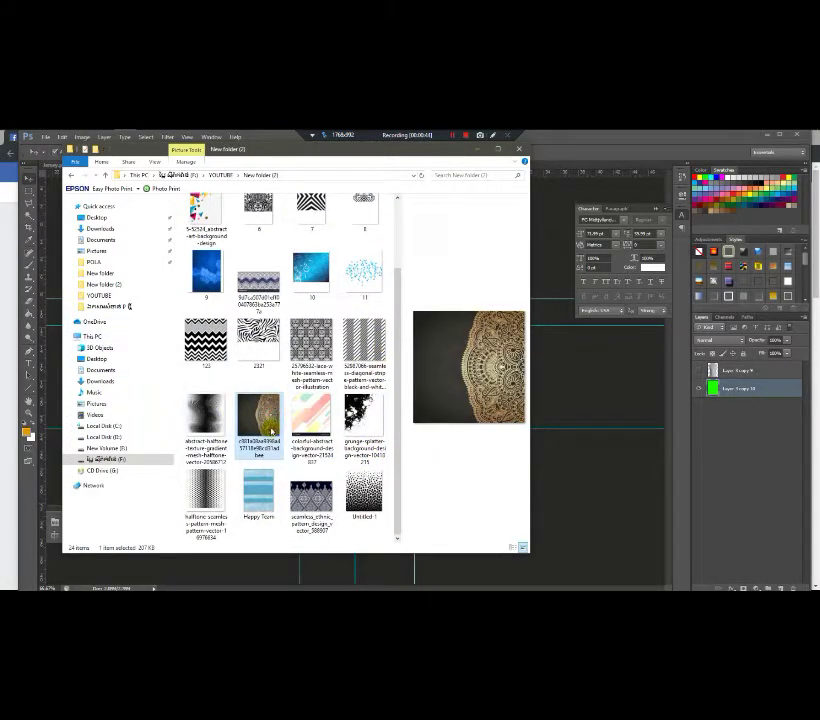
{"action": "left_click", "coordinate": [167, 137]}
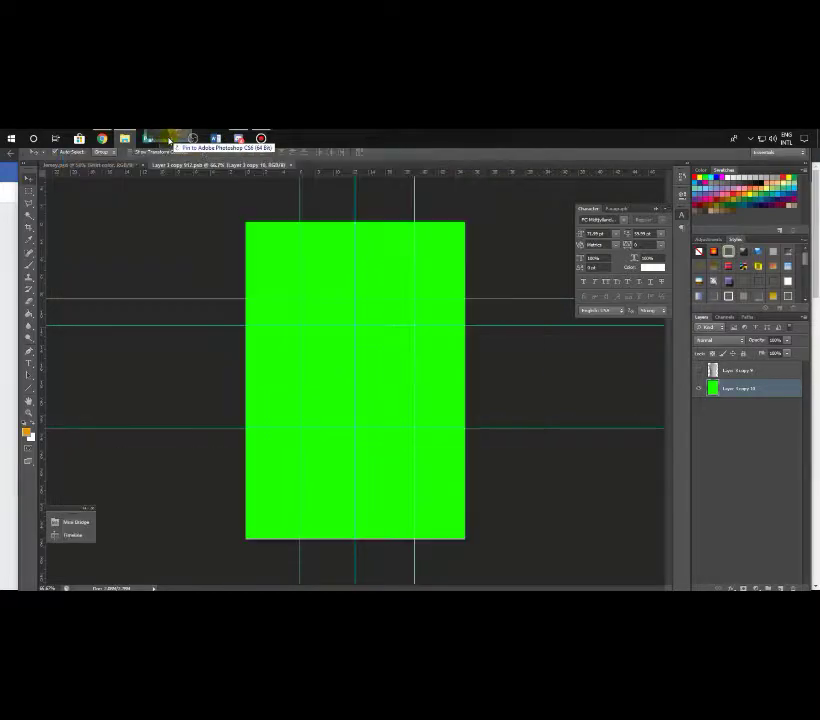
{"action": "left_click_drag", "start_coordinate": [286, 307], "coordinate": [300, 313]}
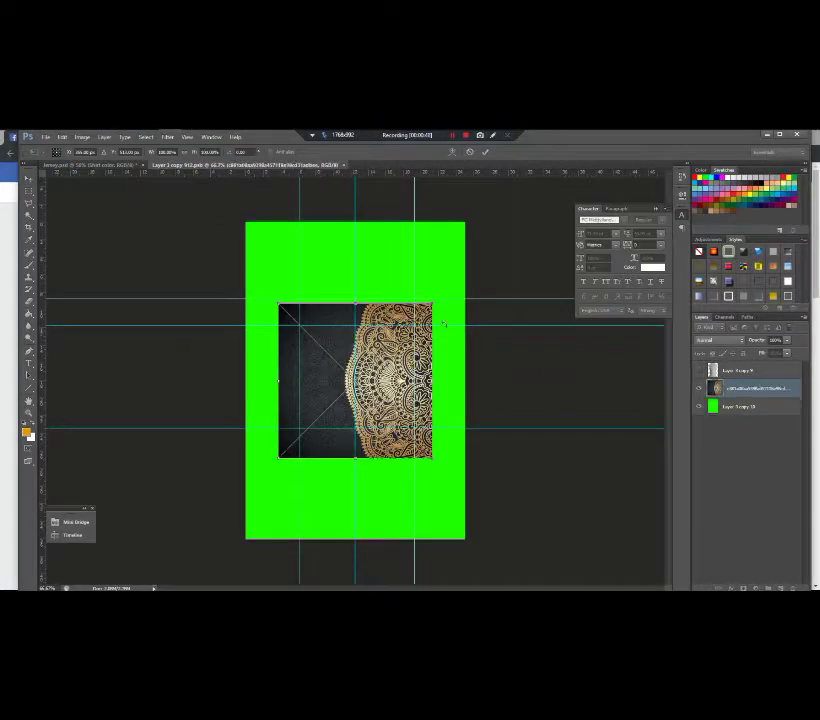
Rotate the placed mandala image 90° clockwise and enlarge it from the artwork's bottom edge to its full width, up to the middle horizontal guide.
{"action": "right_click", "coordinate": [410, 325]}
{"action": "left_click", "coordinate": [433, 431]}
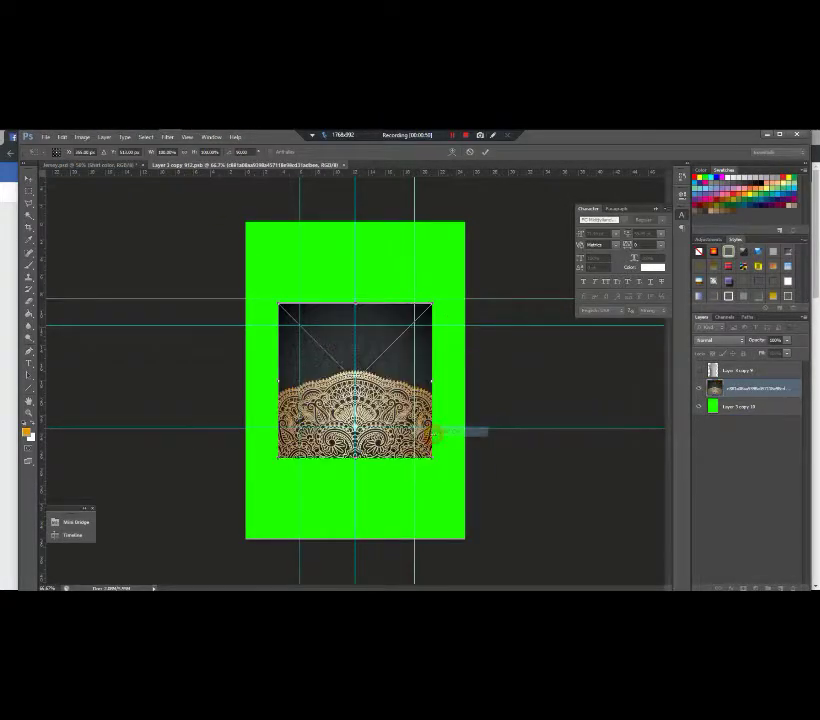
{"action": "left_click_drag", "start_coordinate": [400, 374], "coordinate": [368, 455]}
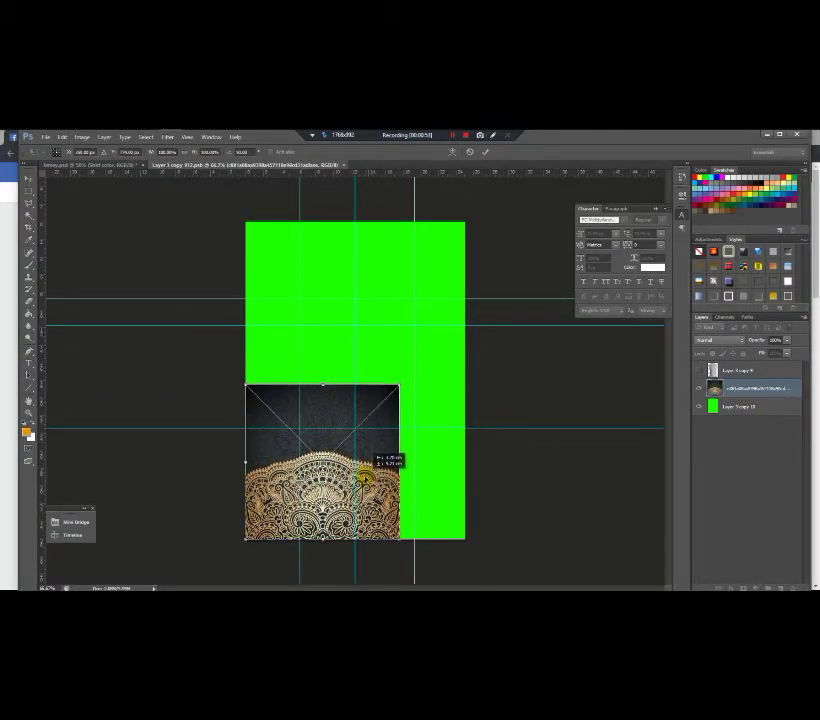
{"action": "left_click_drag", "start_coordinate": [399, 384], "coordinate": [464, 324]}
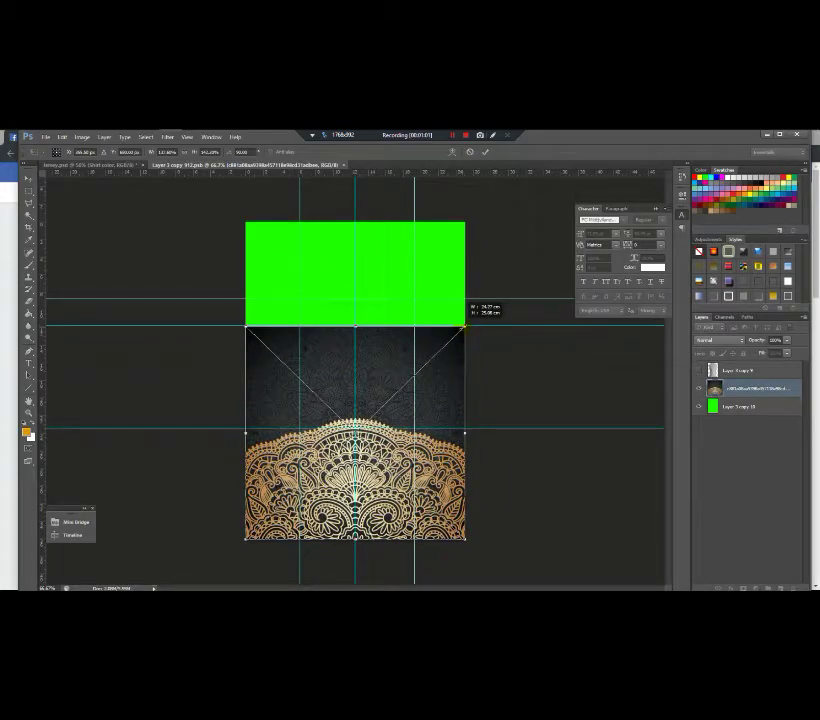
{"action": "key", "text": "Return"}
Hide the guides and open the layer style settings for the green layer, Layer 3 copy 10.
{"action": "key", "text": "ctrl+semicolon"}
{"action": "left_click", "coordinate": [741, 407]}
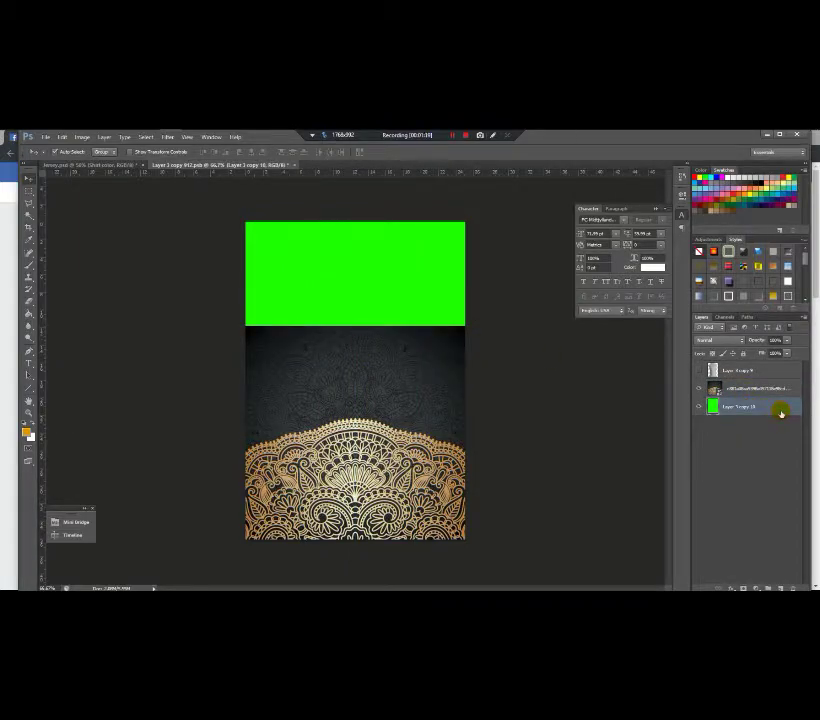
{"action": "double_click", "coordinate": [781, 412]}
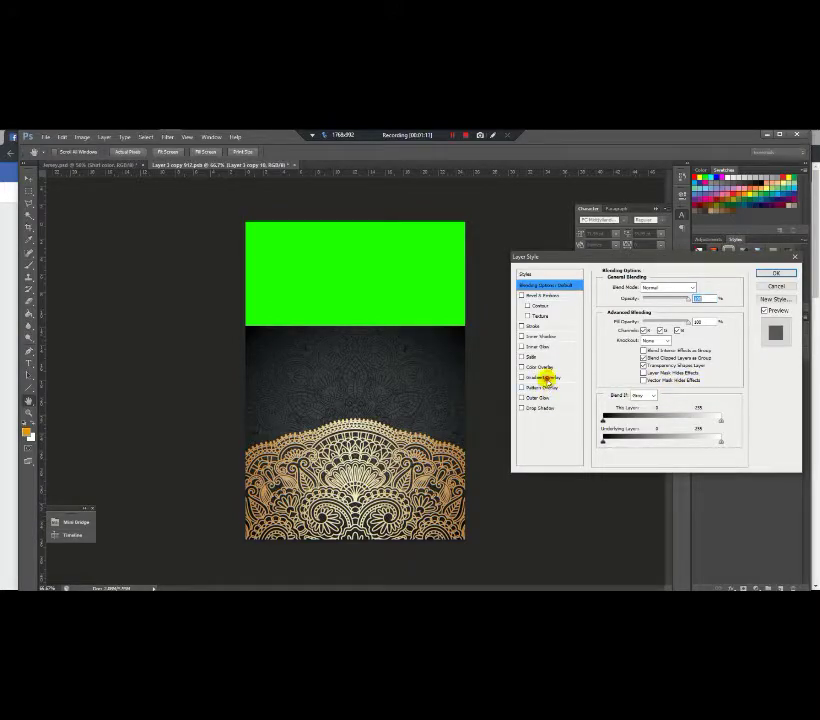
{"action": "left_click", "coordinate": [544, 377]}
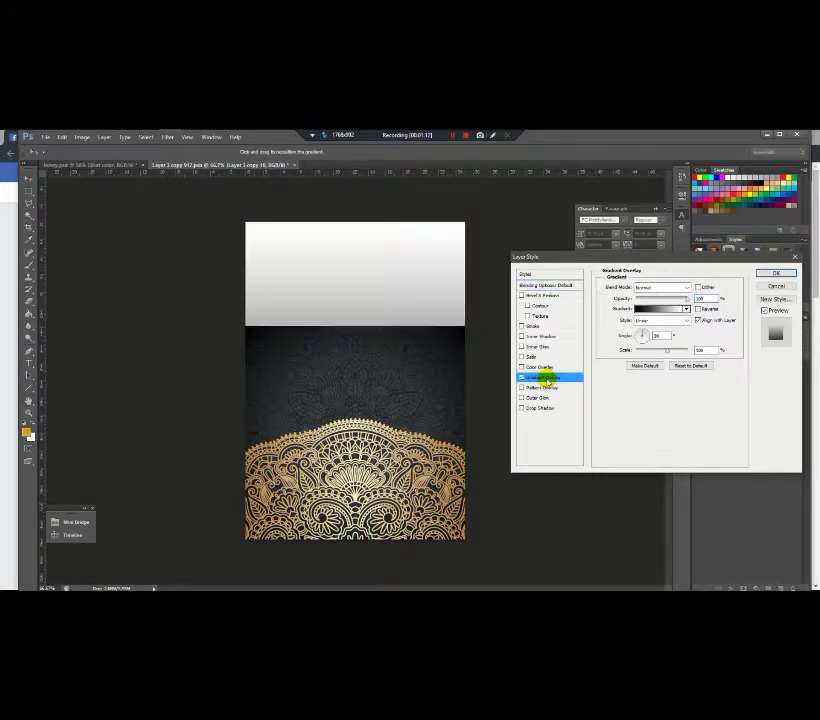
{"action": "left_click", "coordinate": [637, 309]}
{"action": "mouse_move", "coordinate": [742, 501]}
{"action": "left_mouse_down"}
{"action": "mouse_move", "coordinate": [604, 507]}
{"action": "mouse_move", "coordinate": [569, 498]}
{"action": "mouse_move", "coordinate": [747, 491]}
{"action": "left_mouse_up"}
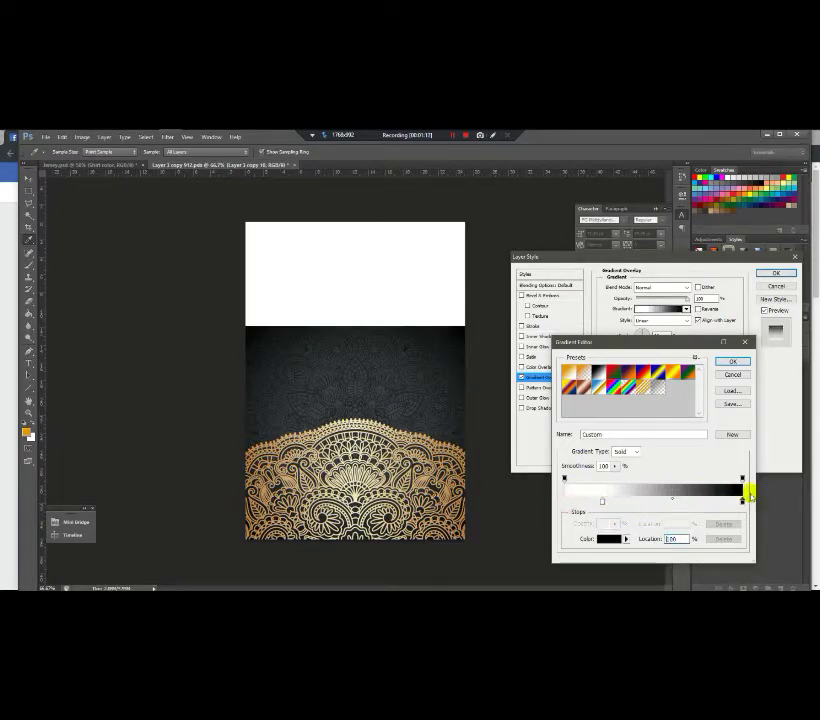
{"action": "left_click_drag", "start_coordinate": [601, 500], "coordinate": [539, 504]}
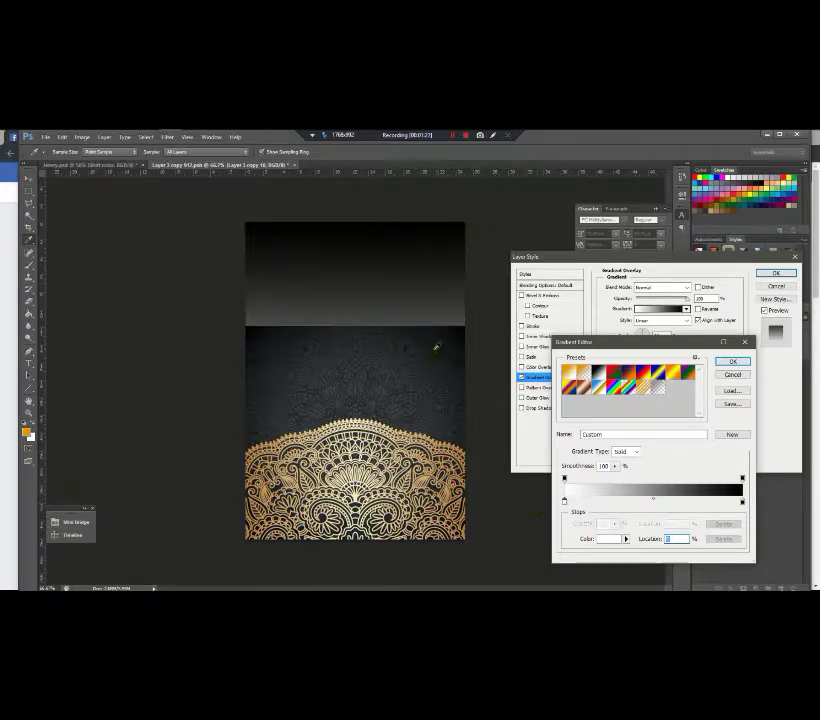
{"action": "left_click", "coordinate": [437, 330]}
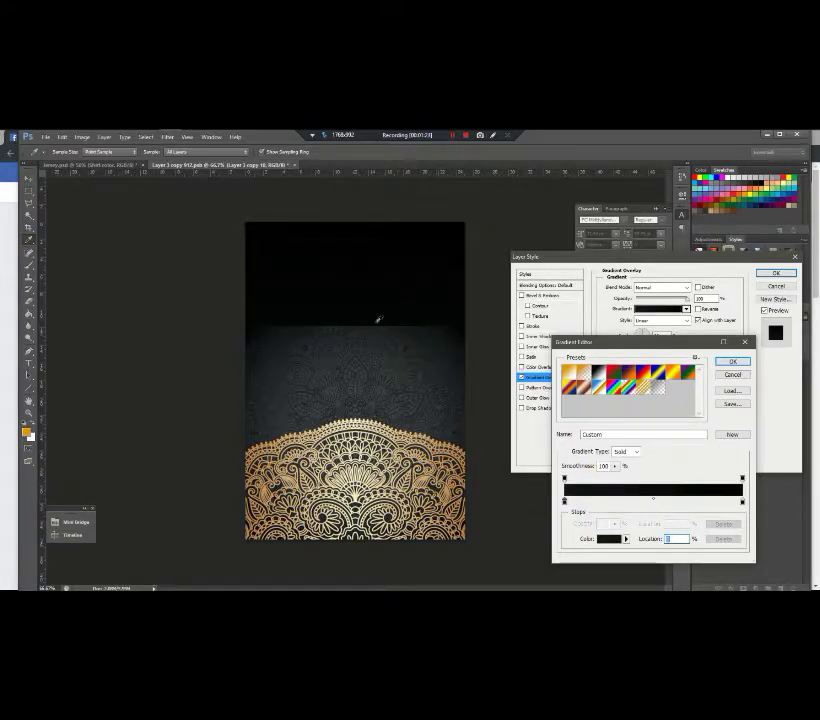
{"action": "left_click_drag", "start_coordinate": [744, 503], "coordinate": [778, 498]}
{"action": "left_click", "coordinate": [377, 337]}
{"action": "left_click", "coordinate": [374, 337]}
{"action": "left_click", "coordinate": [713, 501]}
{"action": "left_click", "coordinate": [642, 501]}
{"action": "left_click_drag", "start_coordinate": [642, 502], "coordinate": [771, 504]}
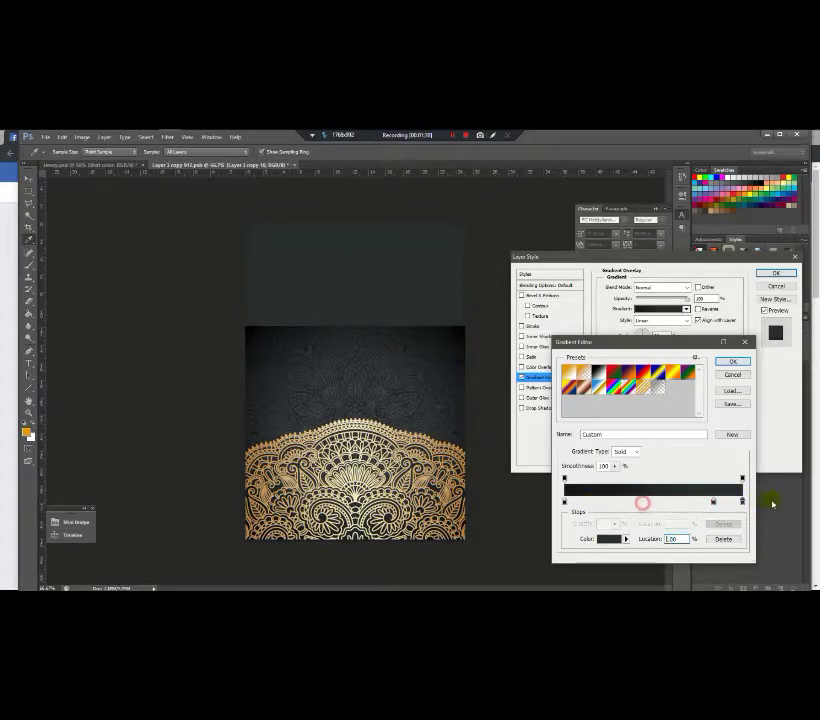
{"action": "left_click_drag", "start_coordinate": [713, 502], "coordinate": [601, 553]}
{"action": "left_click_drag", "start_coordinate": [568, 501], "coordinate": [640, 501]}
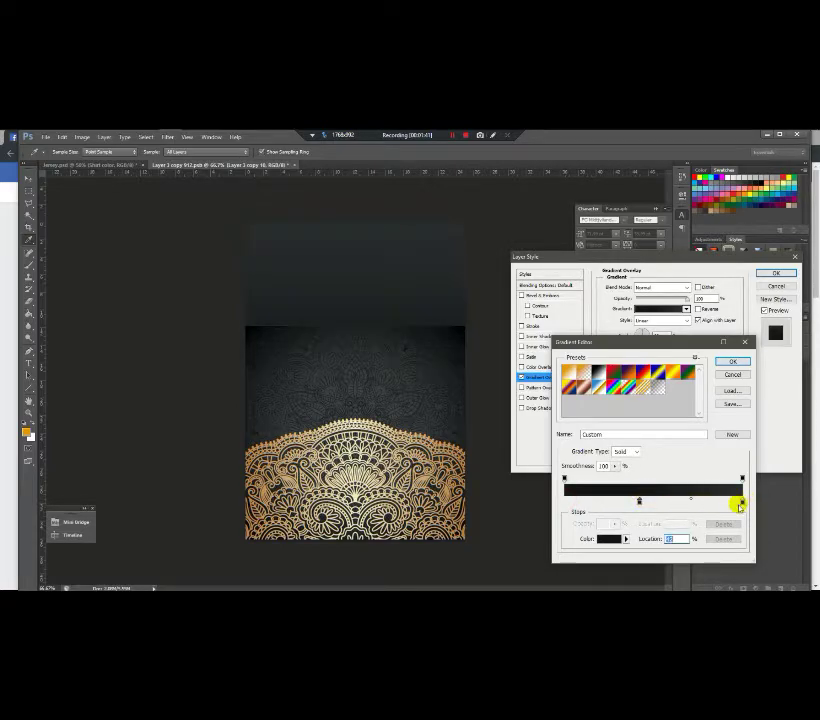
{"action": "left_click", "coordinate": [594, 501]}
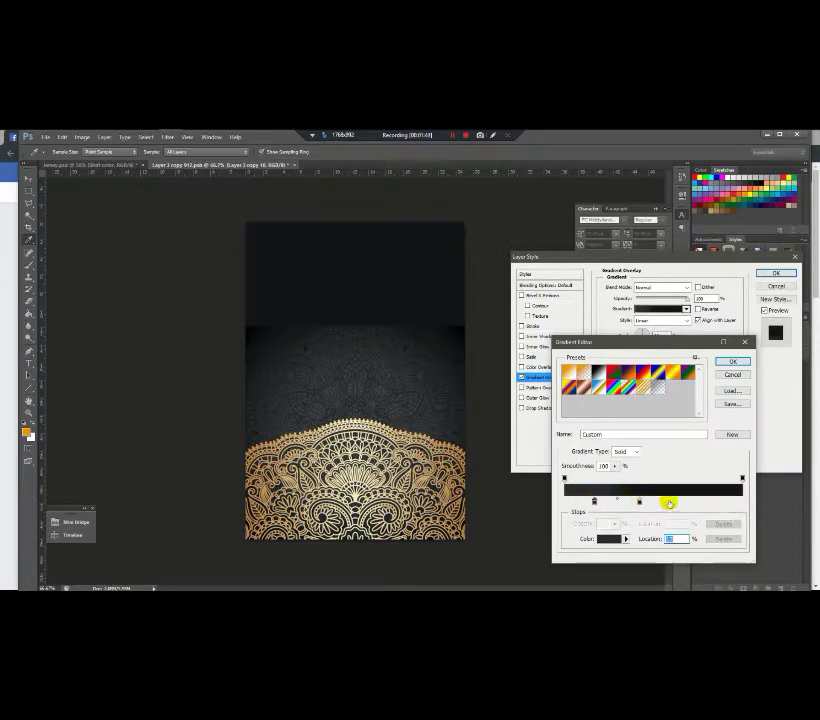
{"action": "left_click_drag", "start_coordinate": [637, 503], "coordinate": [796, 494]}
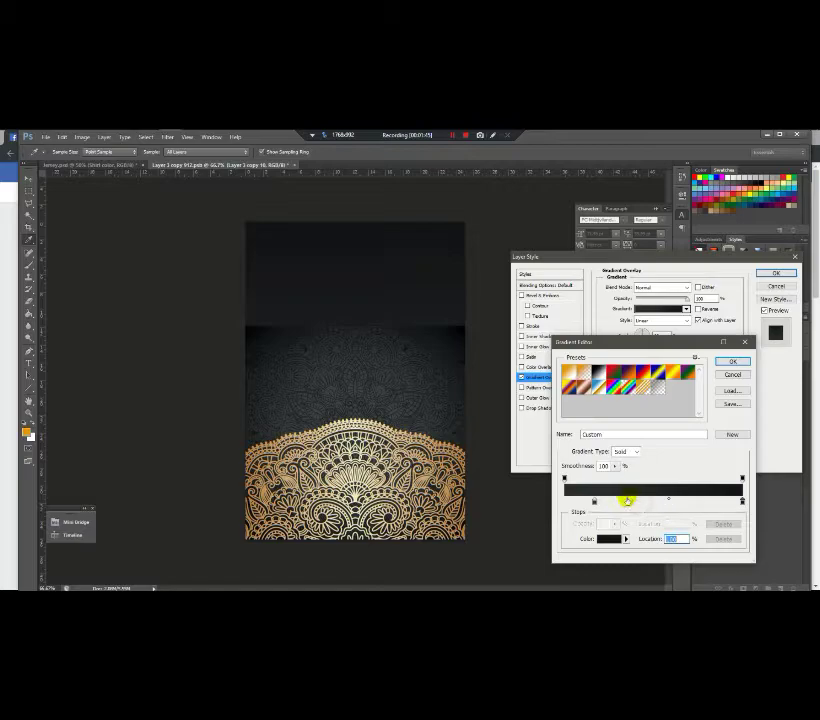
{"action": "left_click", "coordinate": [594, 501]}
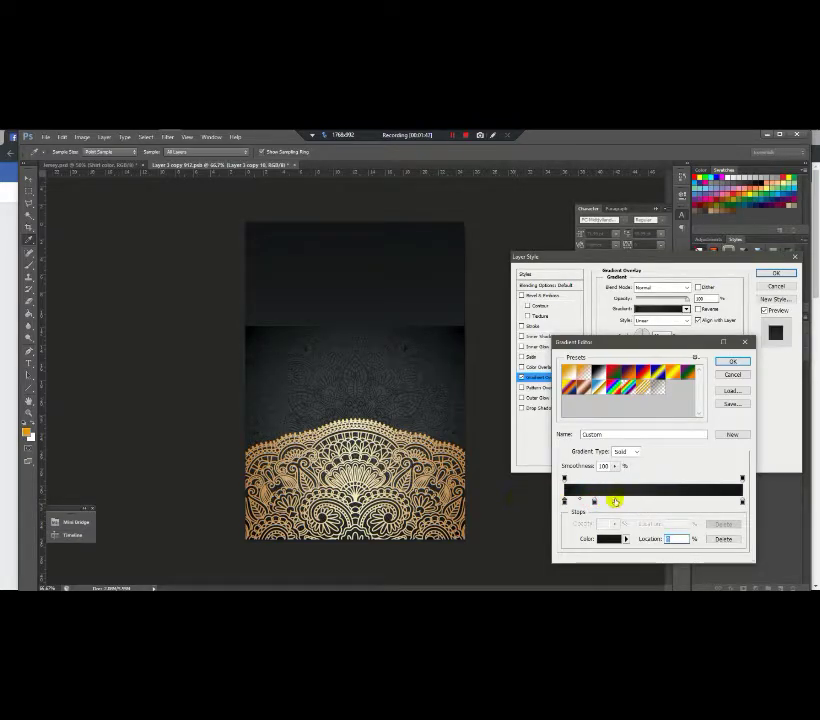
{"action": "left_click", "coordinate": [591, 502]}
{"action": "left_click_drag", "start_coordinate": [565, 502], "coordinate": [778, 505]}
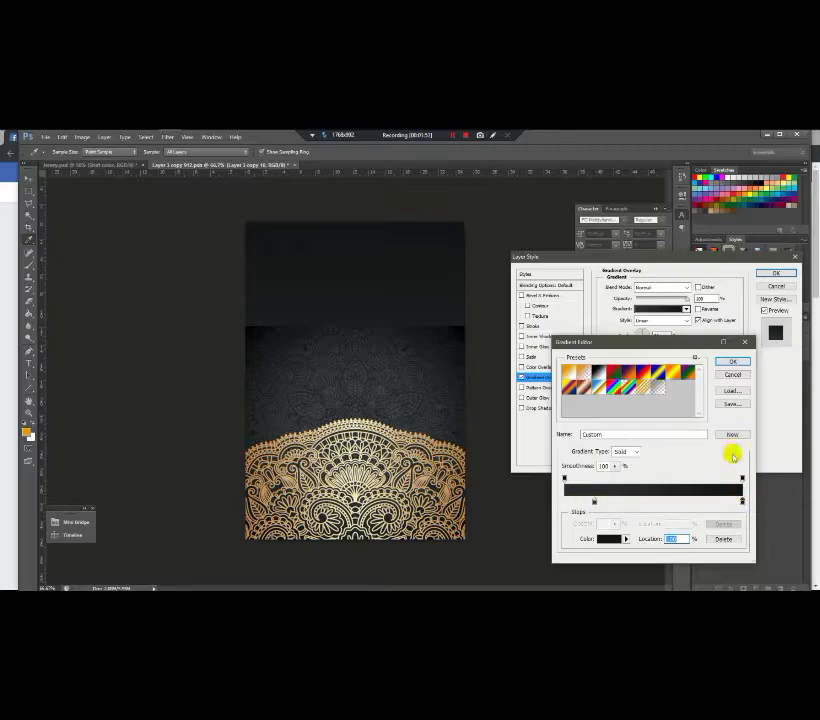
{"action": "left_click", "coordinate": [732, 374]}
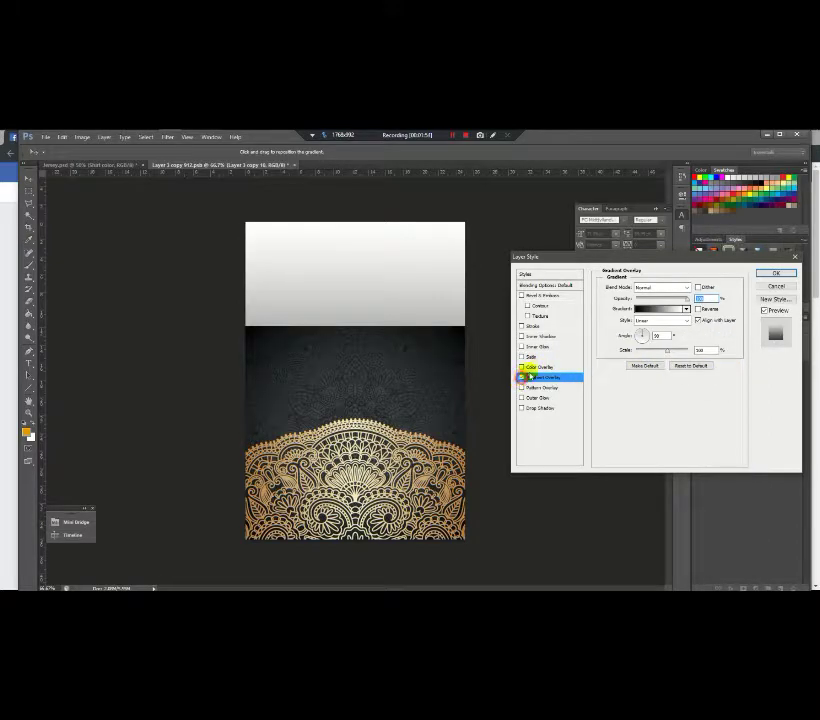
{"action": "left_click", "coordinate": [521, 376]}
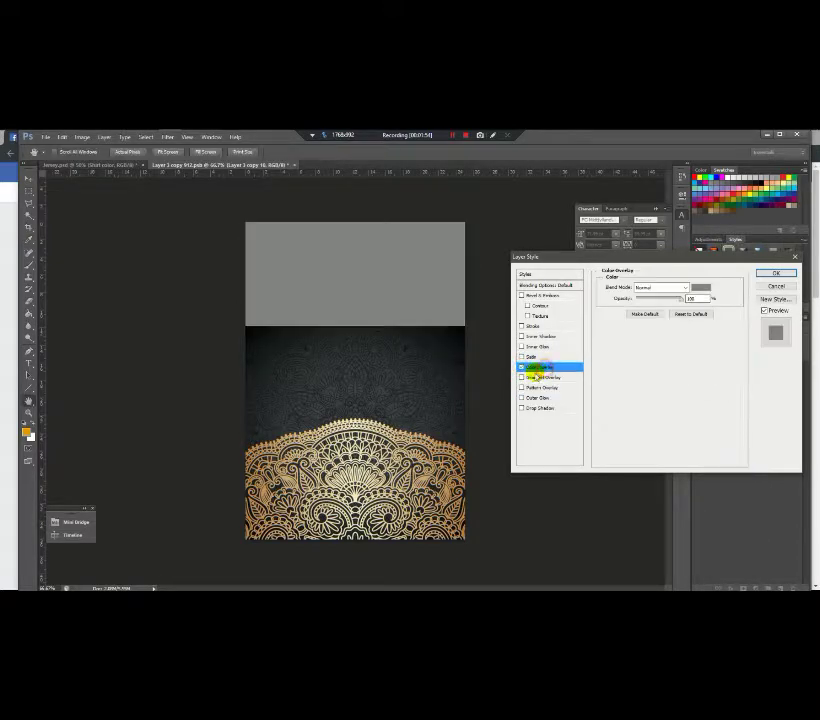
Apply a Color Overlay to the green layer in near-black 0b0d0f, sampled from the mandala image's dark upper edge.
{"action": "left_click", "coordinate": [707, 287]}
{"action": "left_click", "coordinate": [459, 333]}
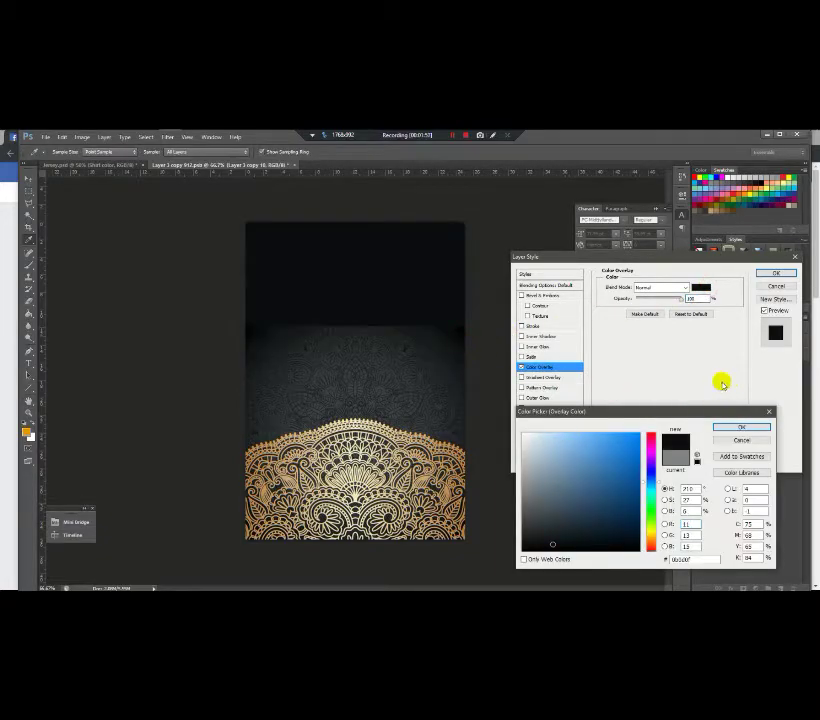
{"action": "left_click", "coordinate": [770, 428]}
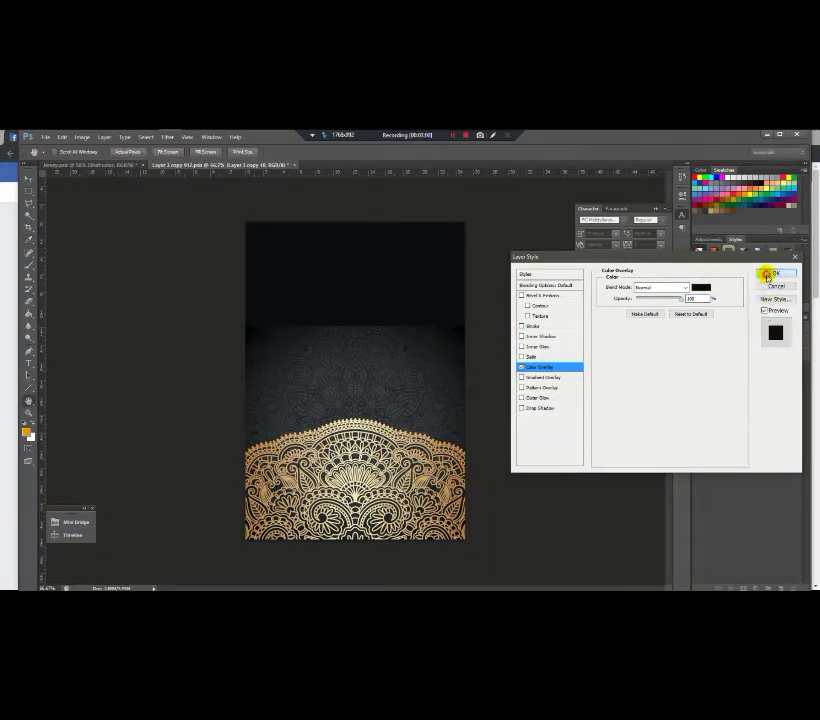
{"action": "left_click", "coordinate": [766, 274]}
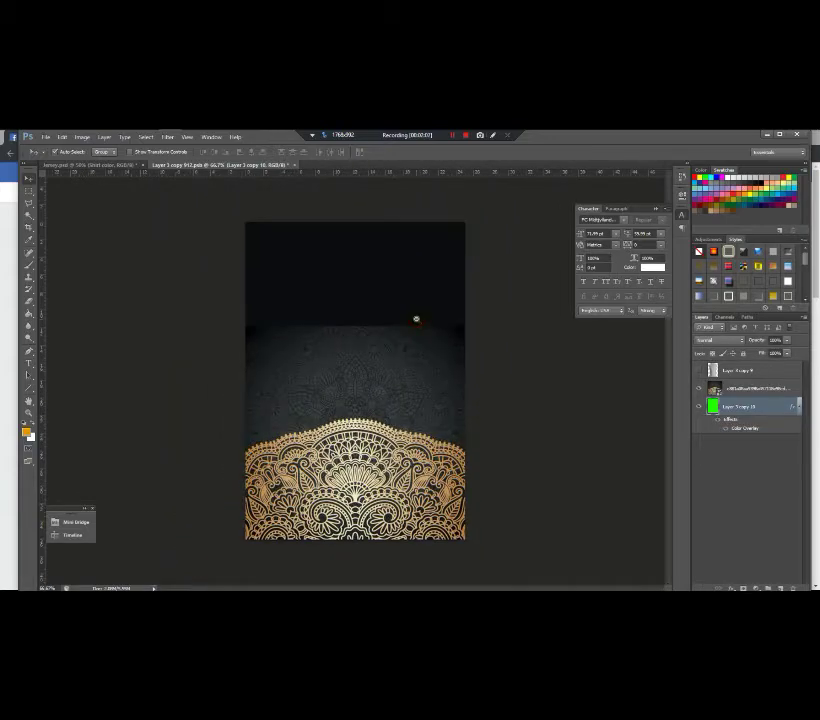
Add a Gradient Overlay to the mandala image layer, running from white to a near-black sampled from the artwork's upper background.
{"action": "left_click", "coordinate": [747, 391]}
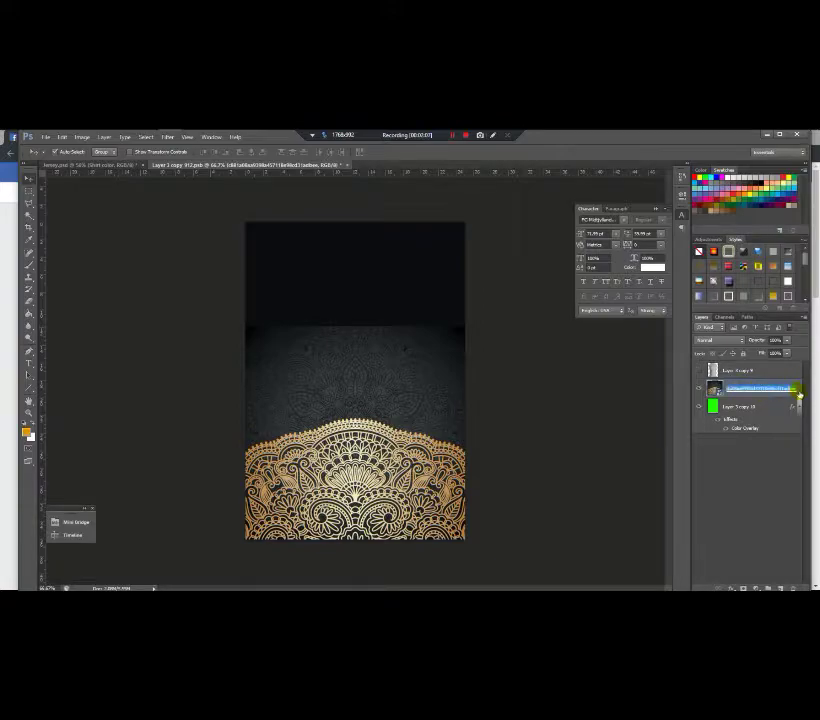
{"action": "double_click", "coordinate": [796, 396]}
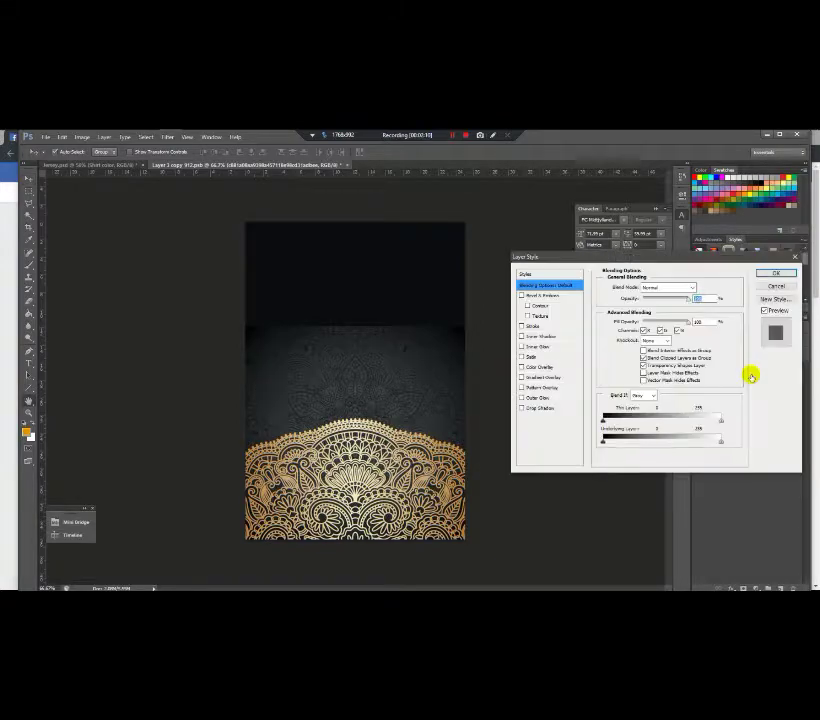
{"action": "left_click", "coordinate": [535, 378]}
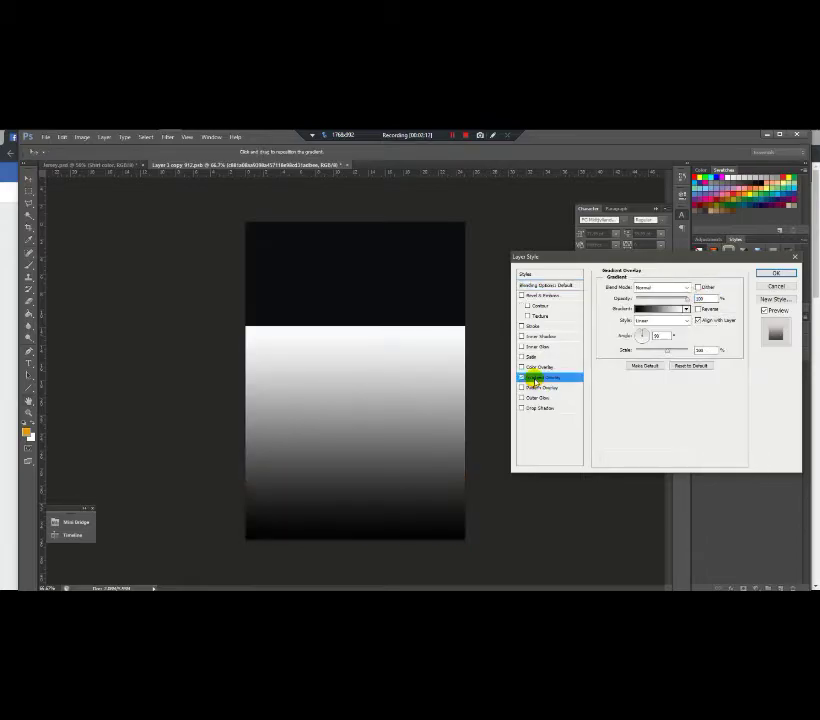
{"action": "left_click", "coordinate": [636, 310]}
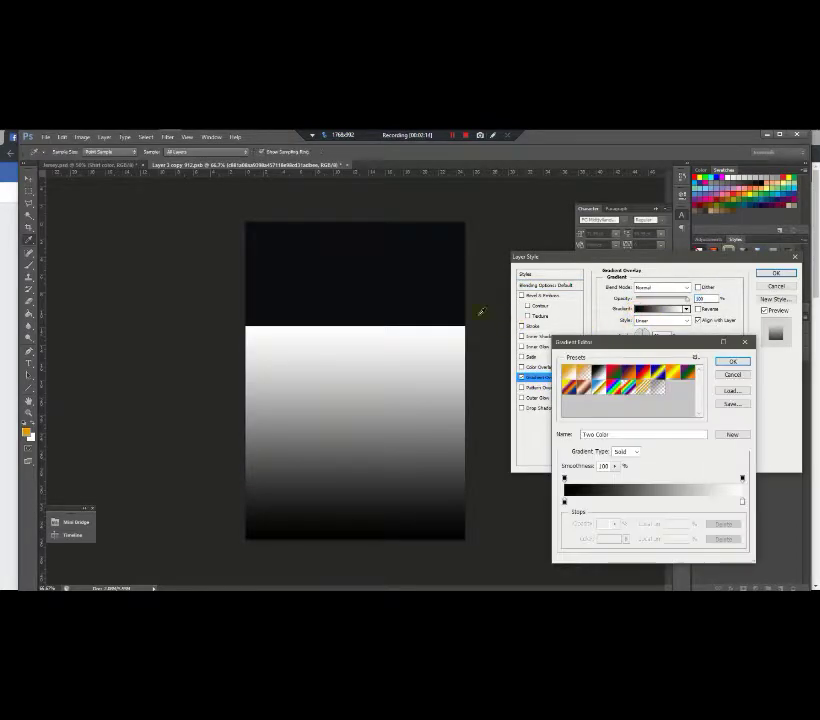
{"action": "left_click", "coordinate": [741, 505]}
{"action": "left_click", "coordinate": [383, 289]}
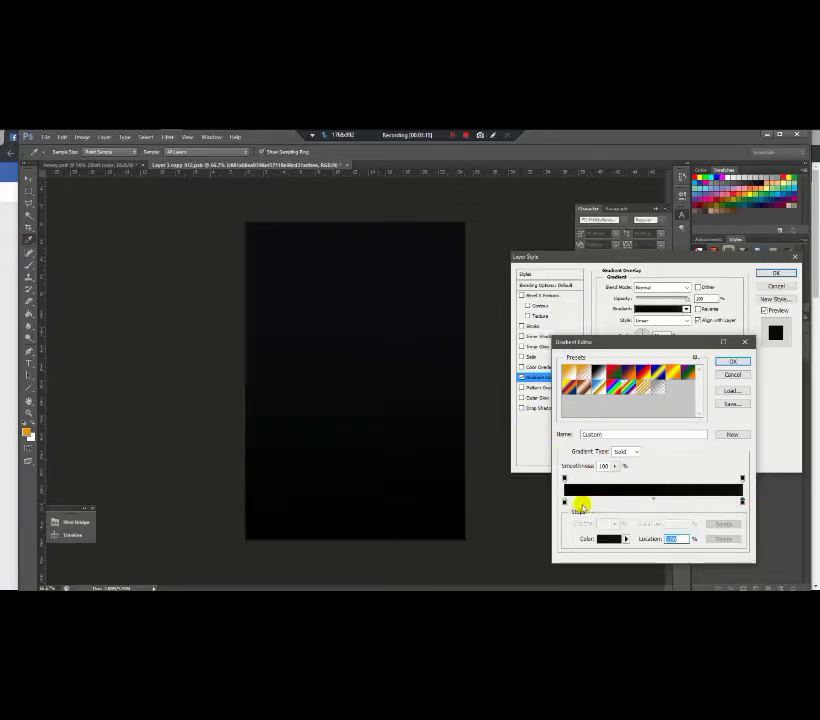
{"action": "left_click", "coordinate": [607, 539]}
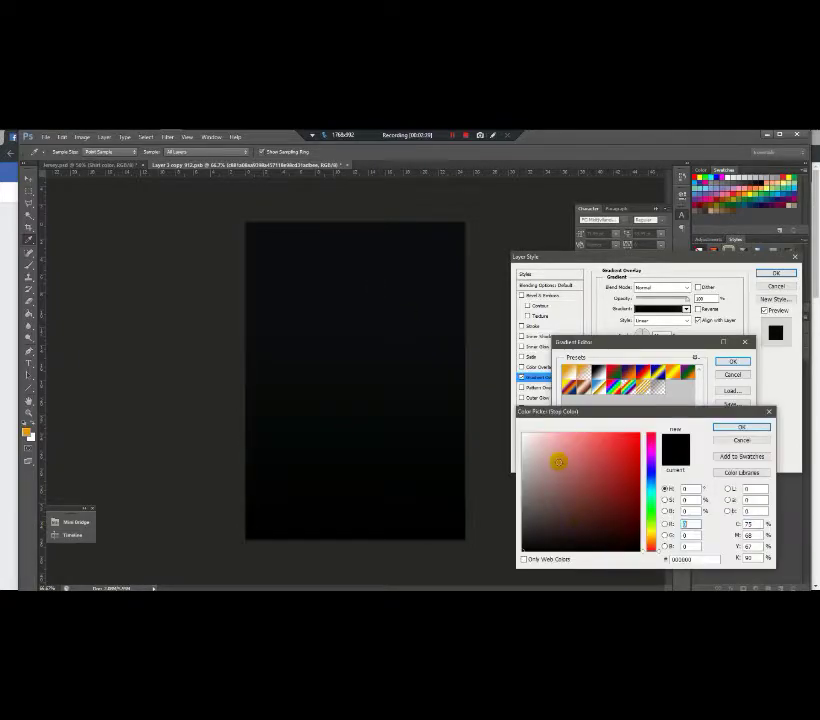
{"action": "left_click", "coordinate": [523, 433]}
{"action": "left_click", "coordinate": [740, 427]}
{"action": "left_click", "coordinate": [731, 361]}
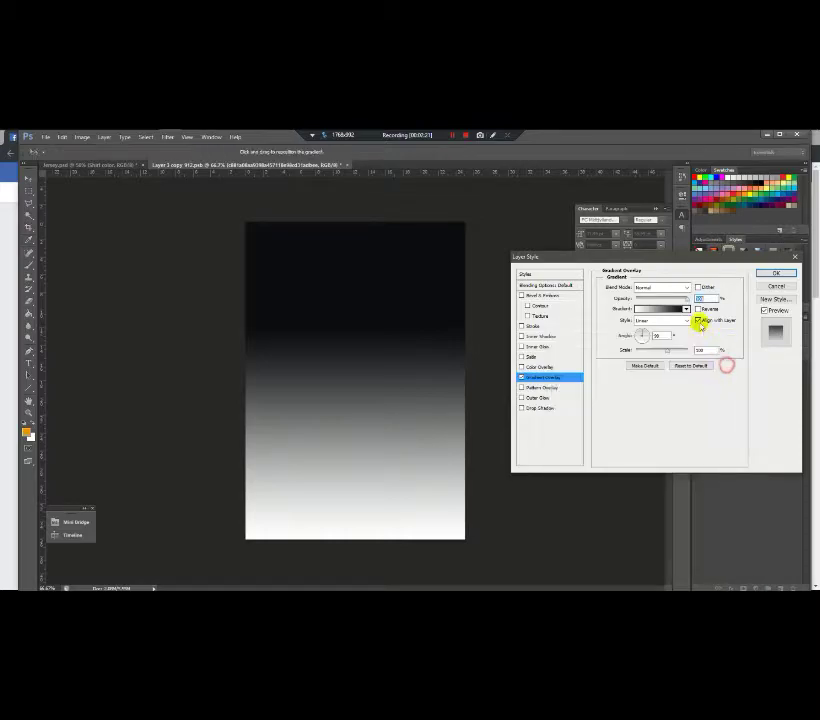
Try different blend modes for the mandala layer's Gradient Overlay and apply it with the mode set to Overlay.
{"action": "left_click", "coordinate": [661, 287]}
{"action": "left_click", "coordinate": [659, 312]}
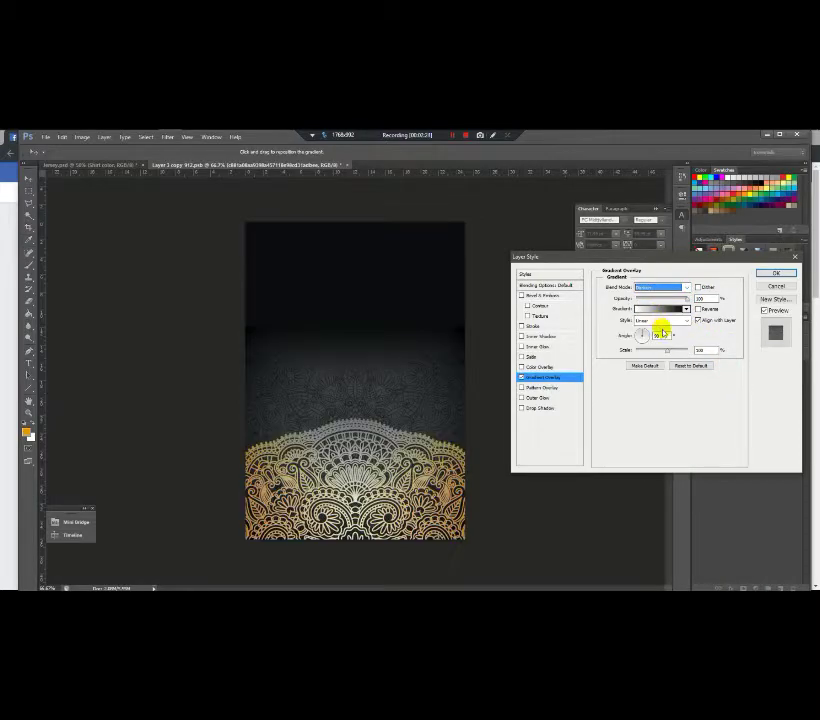
{"action": "key", "text": "Down"}
{"action": "key", "text": "Down"}
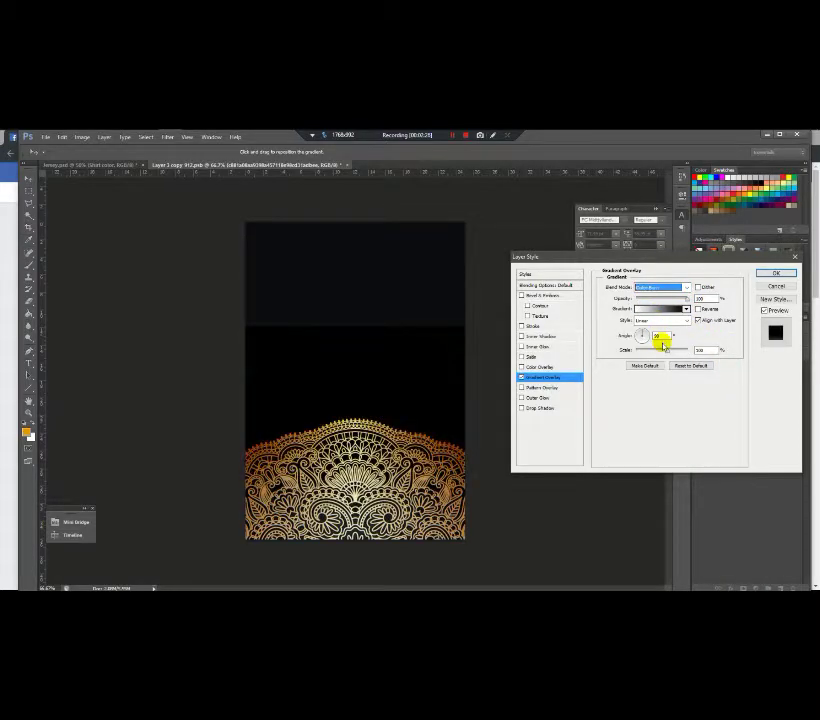
{"action": "key", "text": "Down"}
{"action": "key", "text": "Down"}
{"action": "key", "text": "Down"}
{"action": "key", "text": "Down"}
{"action": "key", "text": "Down"}
{"action": "key", "text": "Down"}
{"action": "key", "text": "Down"}
{"action": "key", "text": "Down"}
{"action": "key", "text": "Down"}
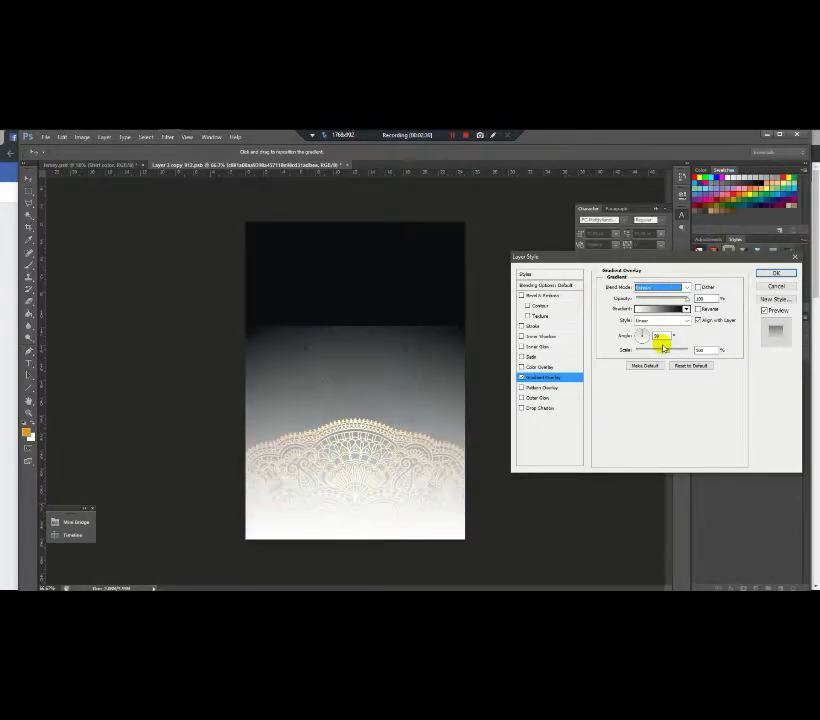
{"action": "key", "text": "Down"}
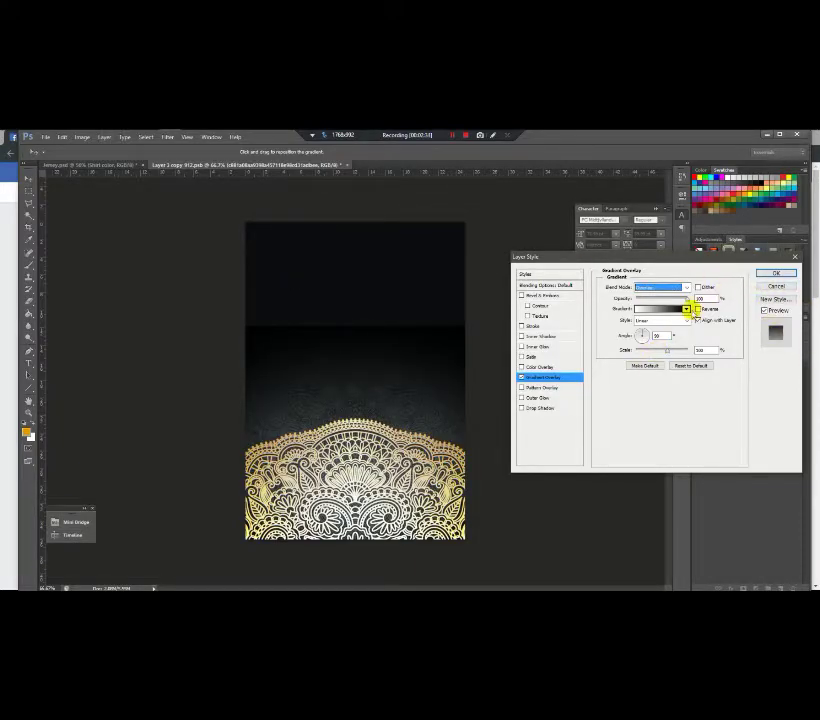
{"action": "left_click", "coordinate": [774, 274]}
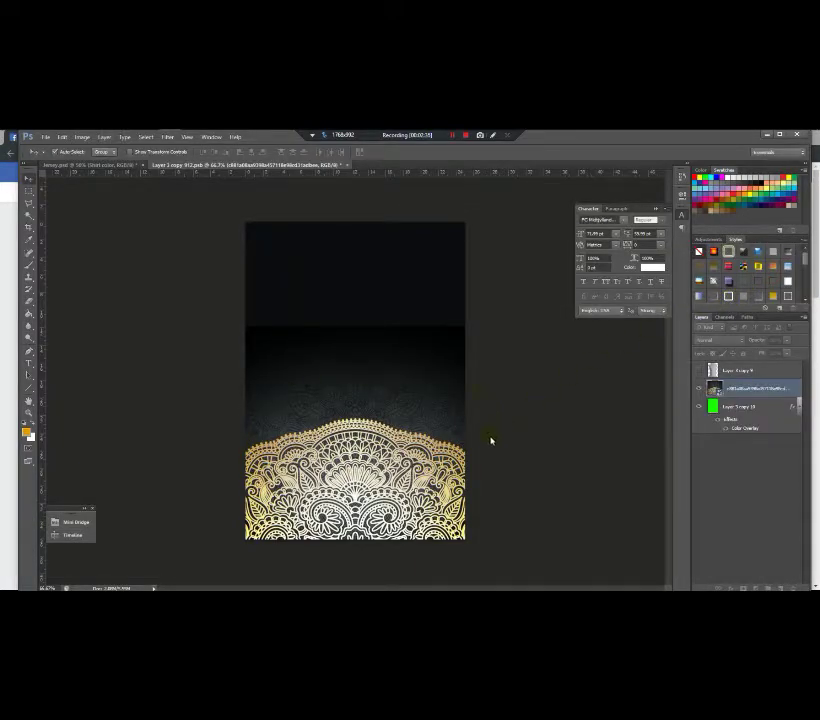
Check the blended mandala pattern up close and show the guides over the artwork.
{"action": "scroll", "coordinate": [392, 441], "scroll_direction": "up", "scroll_amount": 1}
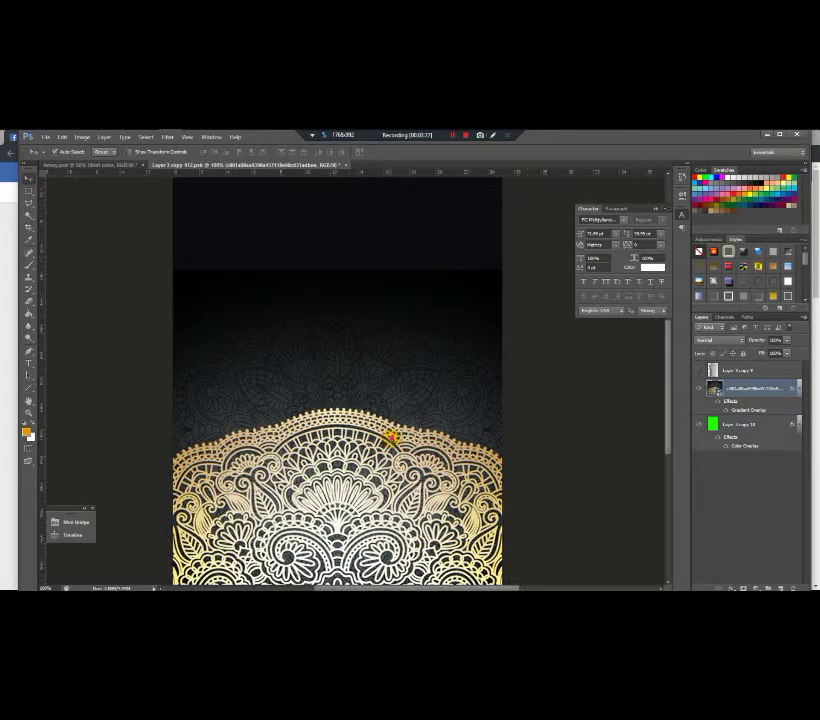
{"action": "scroll", "coordinate": [392, 440], "scroll_direction": "down", "scroll_amount": 2}
{"action": "scroll", "coordinate": [391, 439], "scroll_direction": "up", "scroll_amount": 1}
{"action": "scroll", "coordinate": [391, 438], "scroll_direction": "down", "scroll_amount": 2}
{"action": "scroll", "coordinate": [398, 312], "scroll_direction": "up", "scroll_amount": 2}
{"action": "scroll", "coordinate": [398, 310], "scroll_direction": "down", "scroll_amount": 1}
{"action": "key", "text": "ctrl+semicolon"}
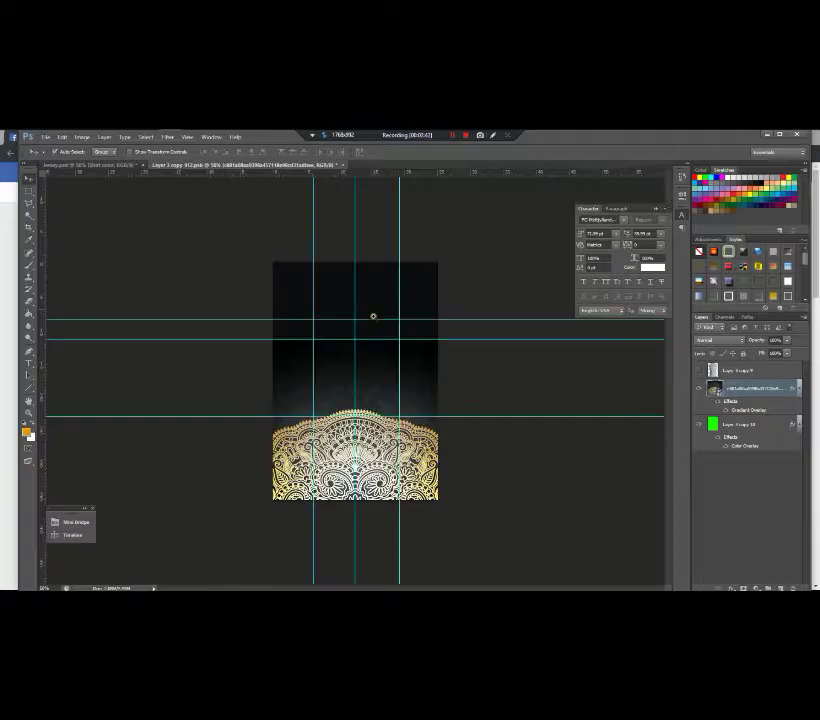
Place the jersey design shield image from the YOUTUBE > logo folder into the shirt artwork.
{"action": "scroll", "coordinate": [373, 315], "scroll_direction": "up", "scroll_amount": 2}
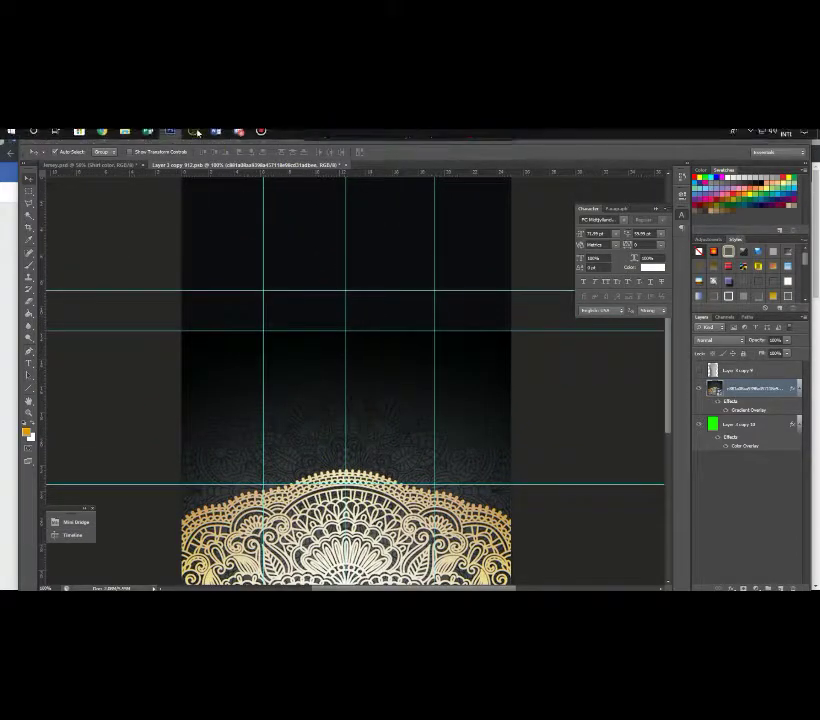
{"action": "left_click", "coordinate": [126, 138]}
{"action": "left_click_drag", "start_coordinate": [401, 274], "coordinate": [403, 194]}
{"action": "key", "text": "BackSpace"}
{"action": "key", "text": "Left"}
{"action": "key", "text": "Left"}
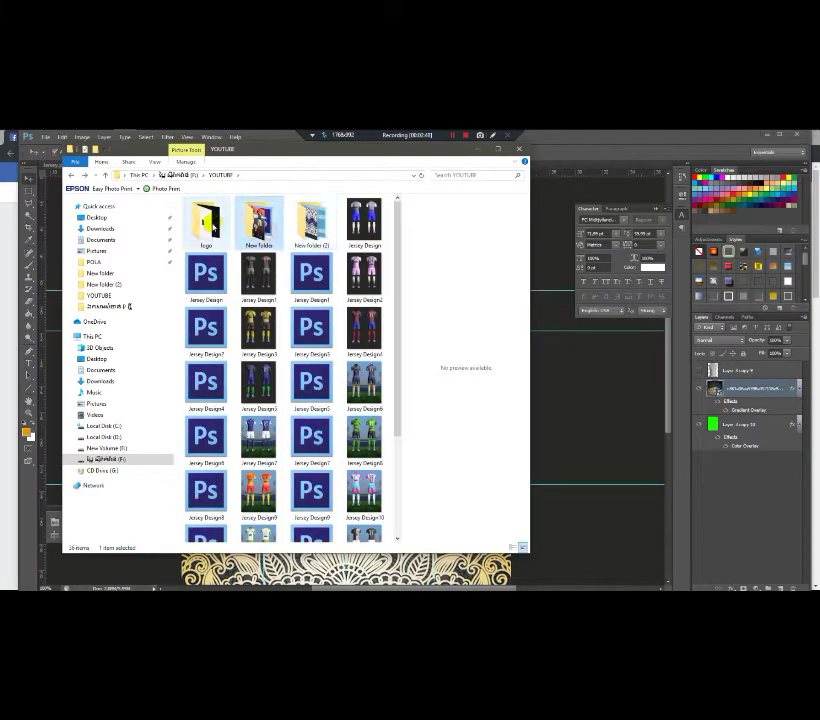
{"action": "key", "text": "Return"}
{"action": "left_click", "coordinate": [273, 236]}
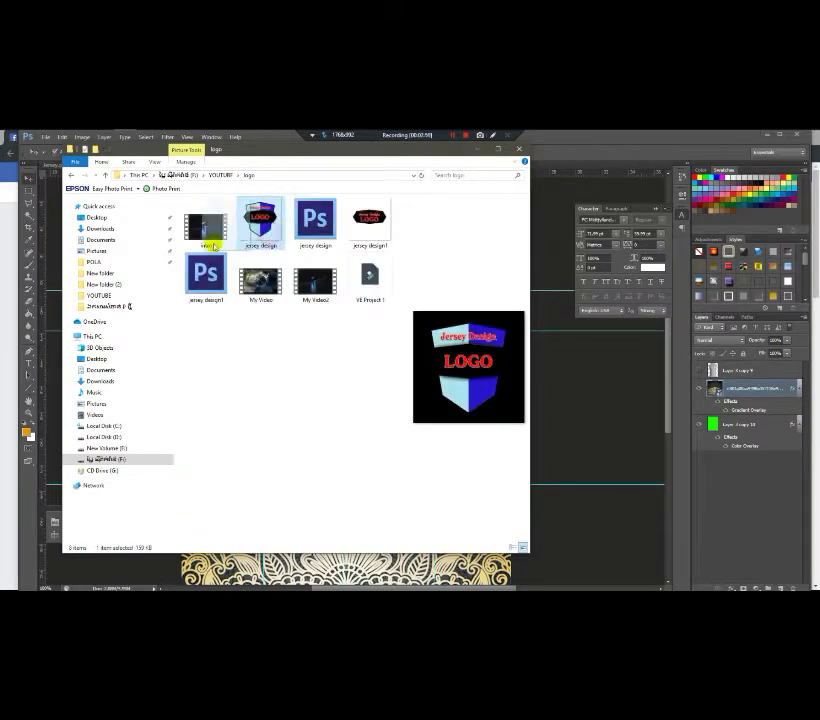
{"action": "left_click", "coordinate": [170, 138]}
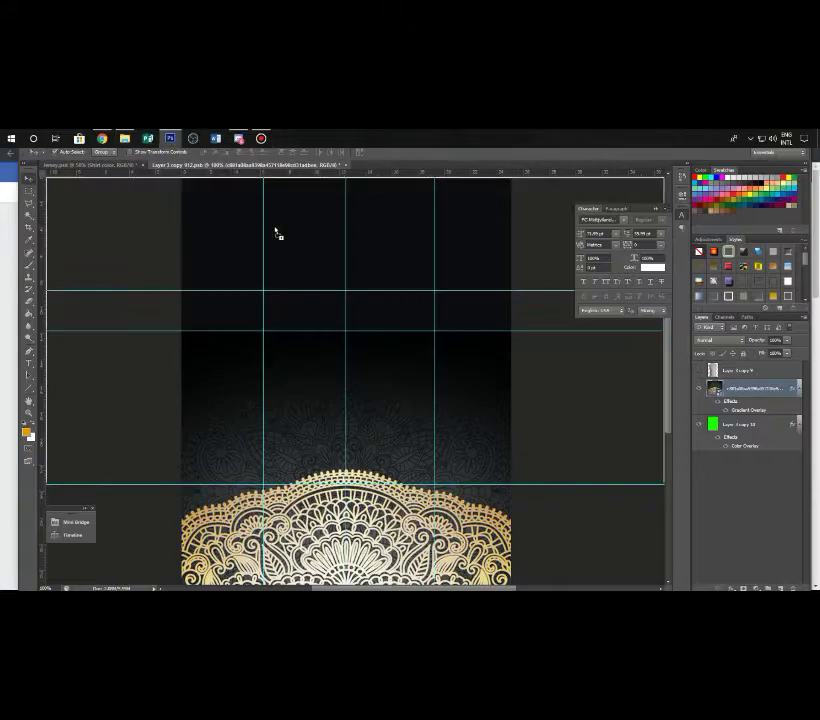
{"action": "left_click_drag", "start_coordinate": [427, 317], "coordinate": [427, 317]}
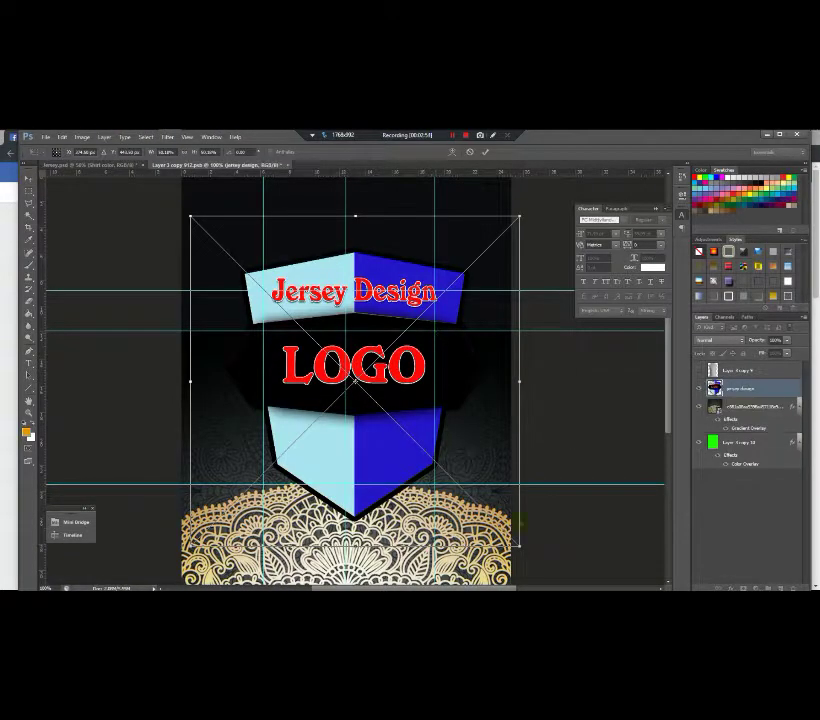
Shrink the placed logo to about 7% and fit it between the two upper horizontal guides, just inside the right vertical guide.
{"action": "left_click_drag", "start_coordinate": [525, 551], "coordinate": [420, 318]}
{"action": "scroll", "coordinate": [424, 318], "scroll_direction": "up", "scroll_amount": 1}
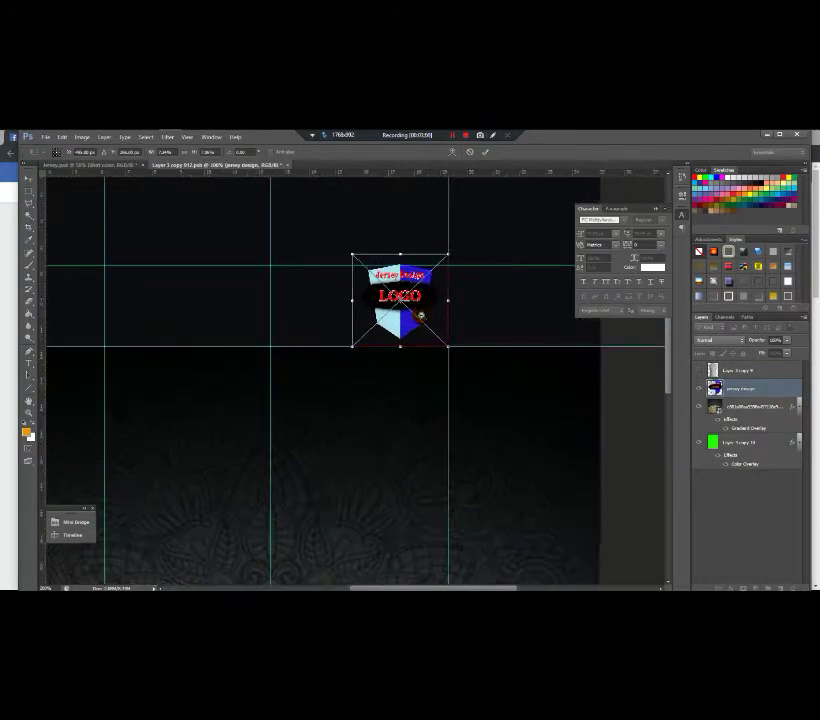
{"action": "scroll", "coordinate": [424, 318], "scroll_direction": "down", "scroll_amount": 2}
{"action": "scroll", "coordinate": [398, 314], "scroll_direction": "up", "scroll_amount": 1}
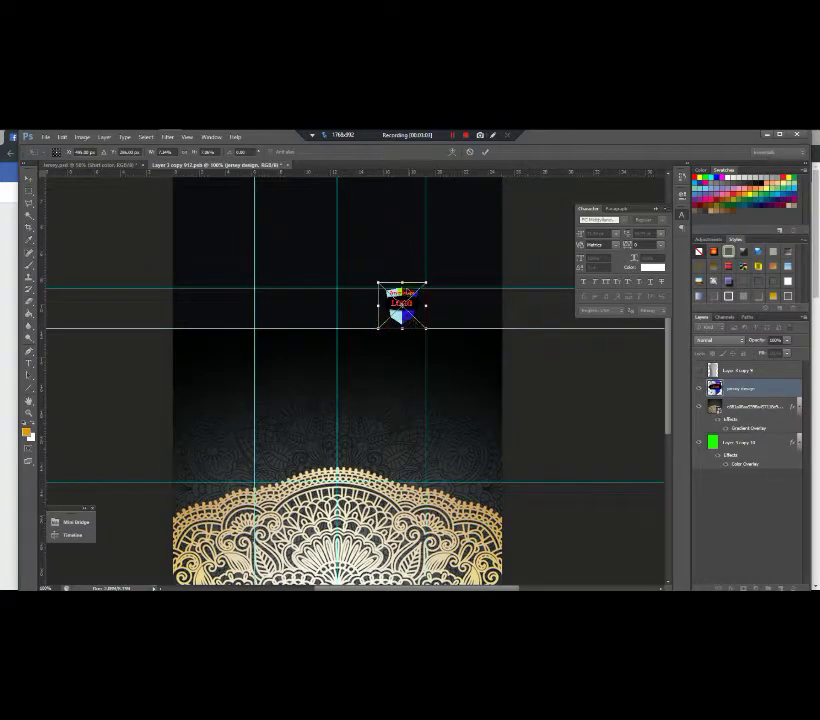
{"action": "left_click_drag", "start_coordinate": [403, 281], "coordinate": [402, 279]}
{"action": "key", "text": "Return"}
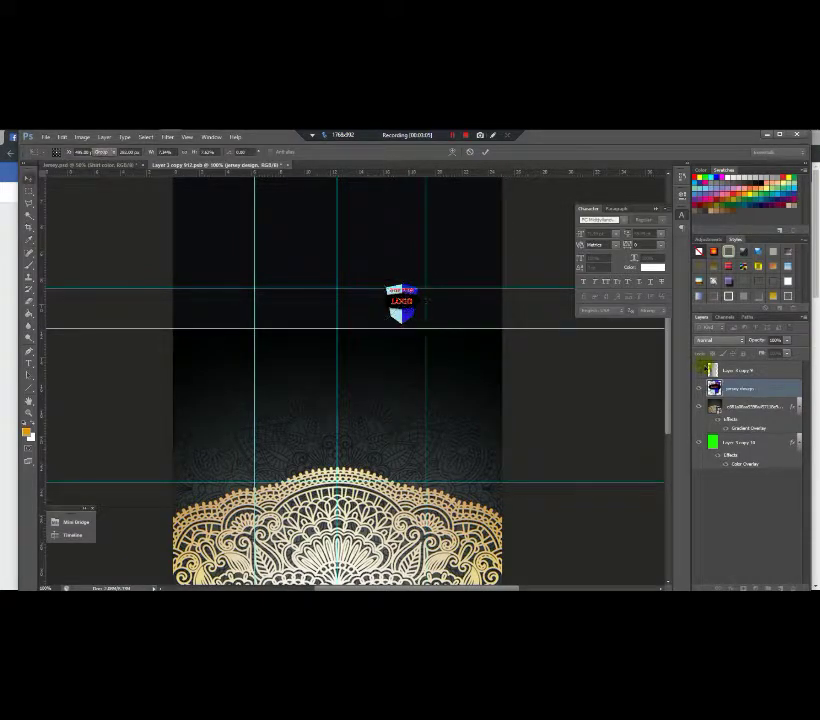
Add a white ffffff outside Stroke to the jersey design logo layer.
{"action": "double_click", "coordinate": [791, 388]}
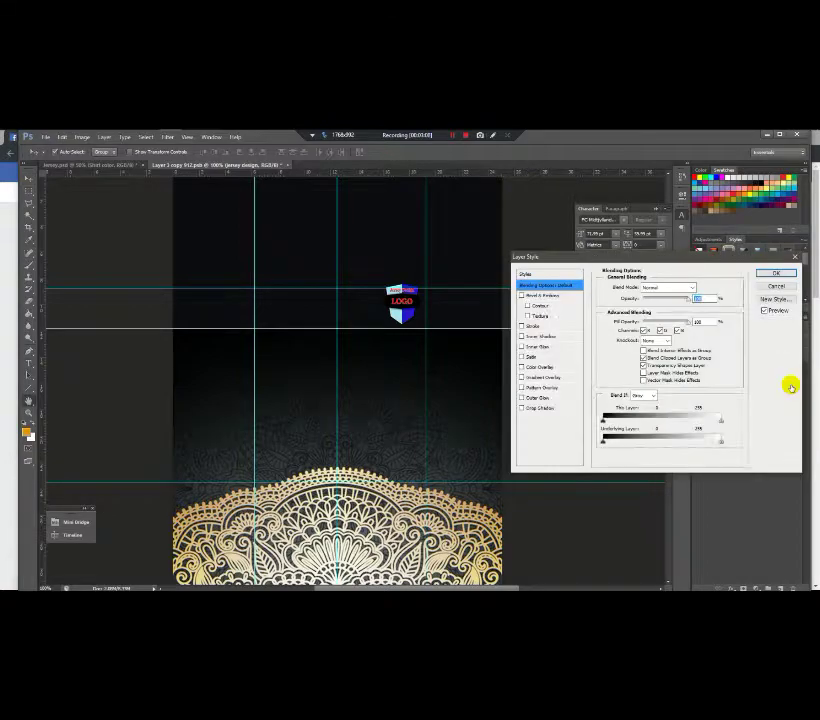
{"action": "left_click", "coordinate": [535, 328]}
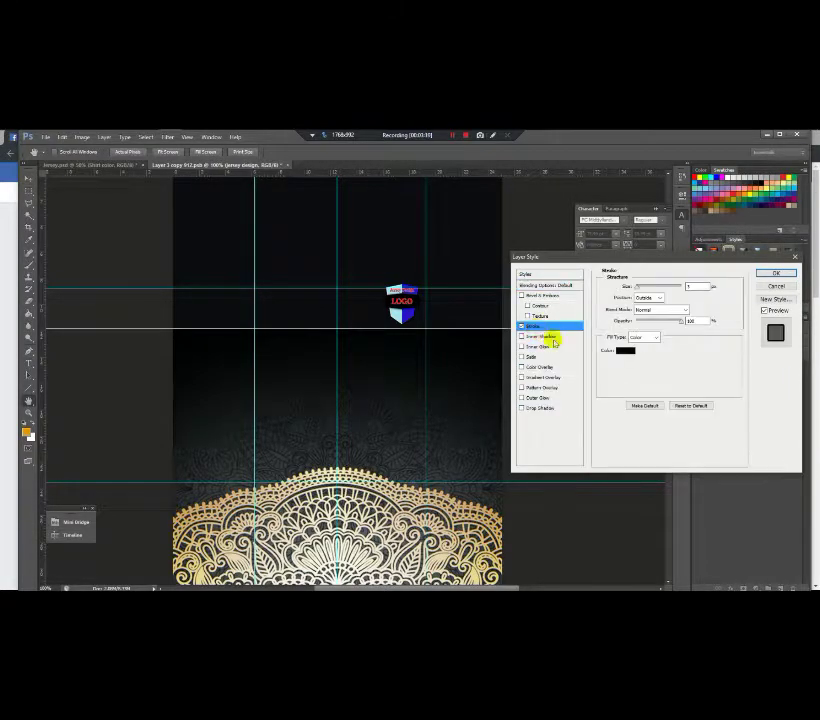
{"action": "left_click", "coordinate": [625, 349]}
{"action": "left_click", "coordinate": [523, 435]}
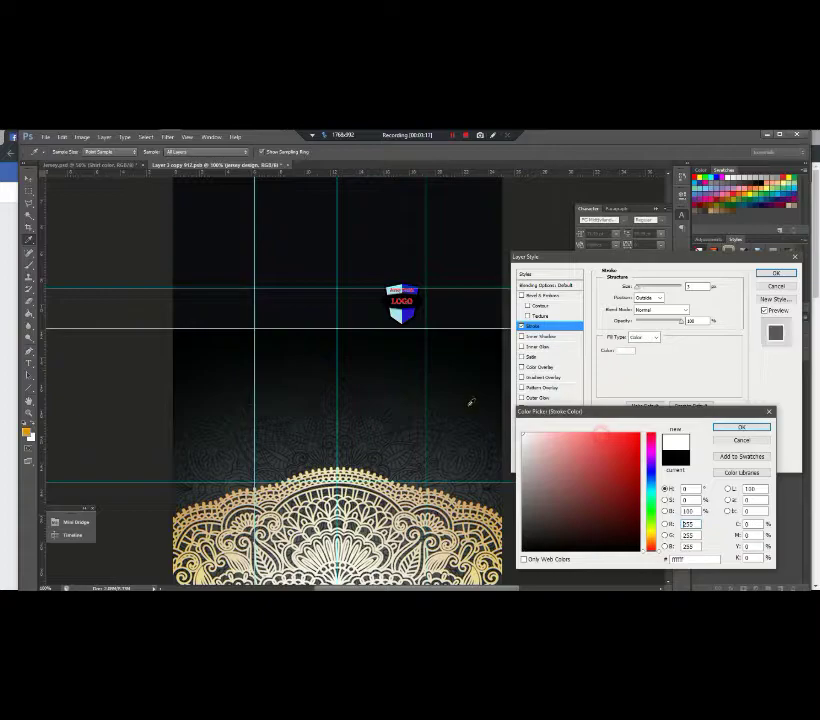
{"action": "left_click", "coordinate": [737, 427]}
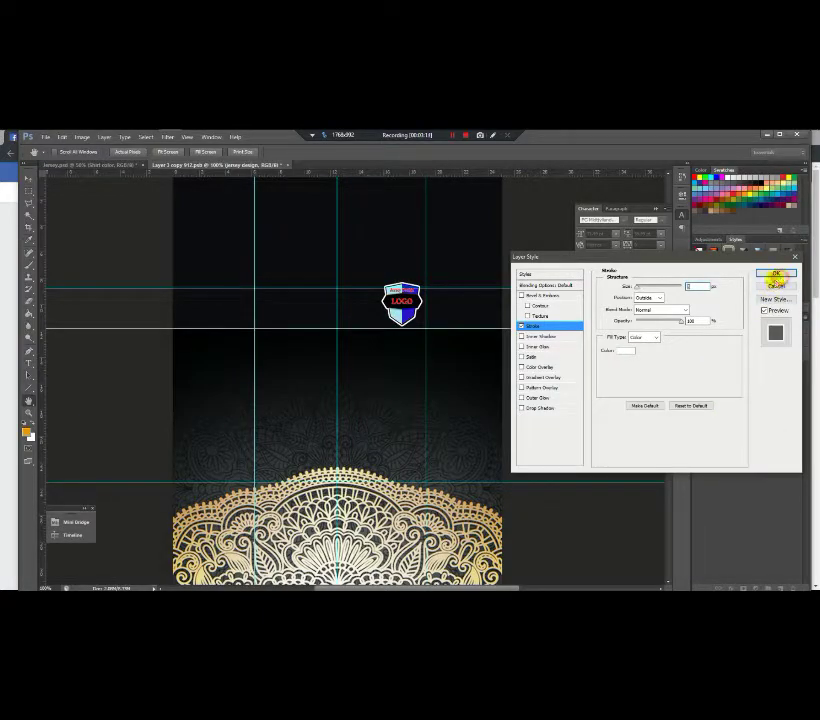
{"action": "left_click", "coordinate": [778, 272]}
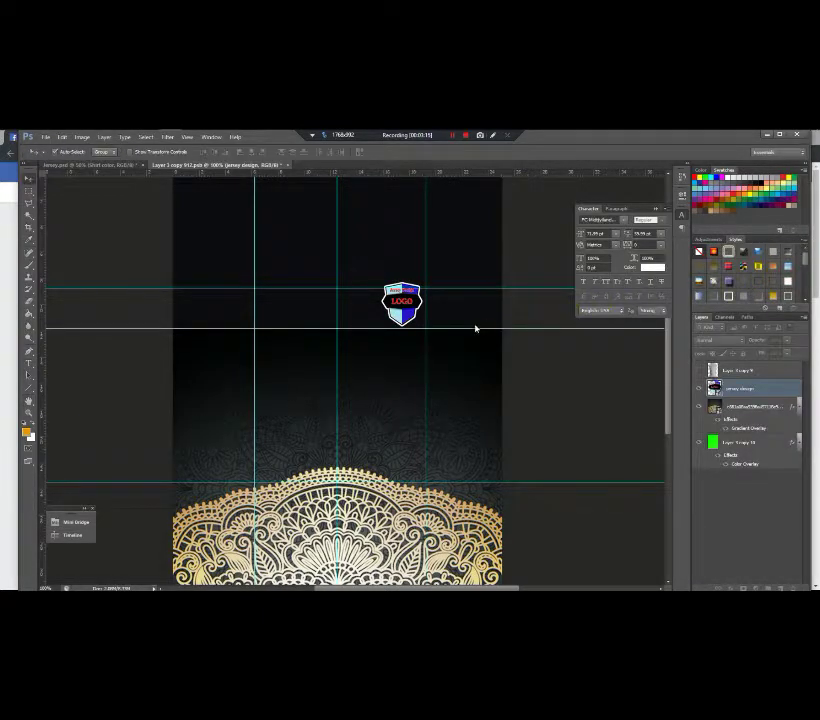
Add the text 27 on the left vertical guide, between the two upper horizontal guides.
{"action": "left_click", "coordinate": [30, 362]}
{"action": "left_click", "coordinate": [254, 314]}
{"action": "type", "text": "27"}
{"action": "key", "text": "ctrl+a"}
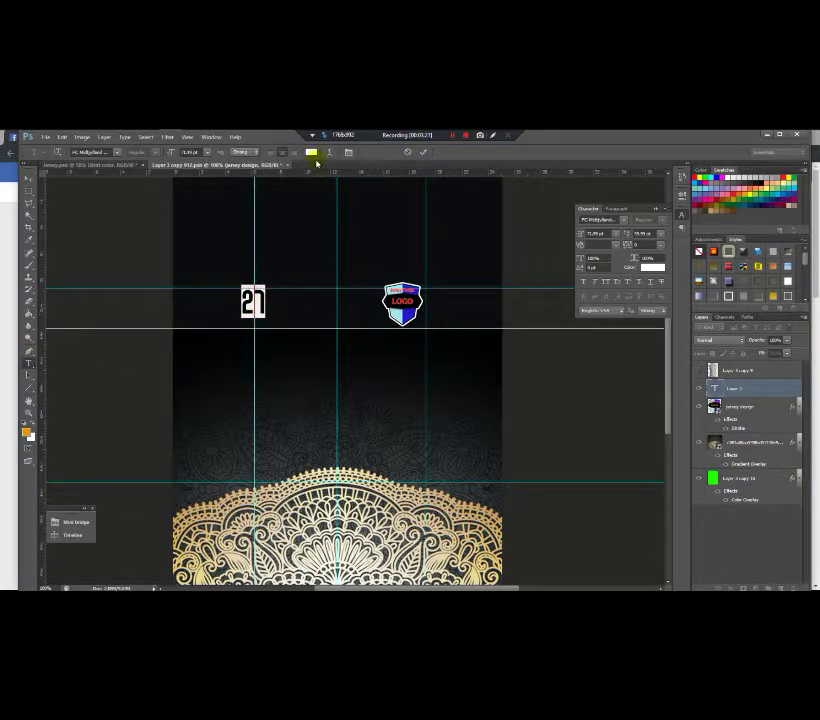
{"action": "double_click", "coordinate": [261, 305]}
{"action": "left_click", "coordinate": [311, 152]}
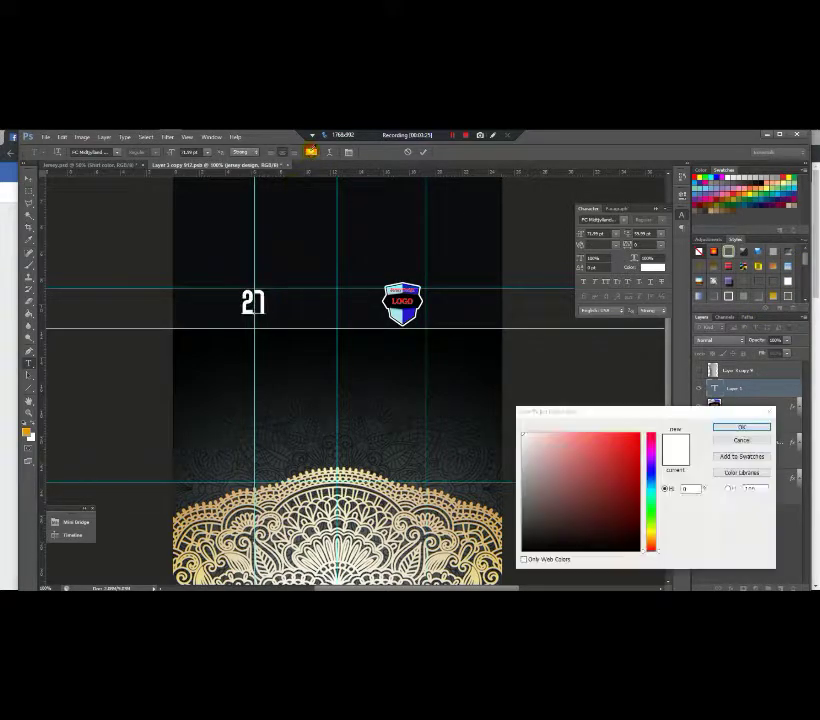
{"action": "left_click", "coordinate": [728, 440]}
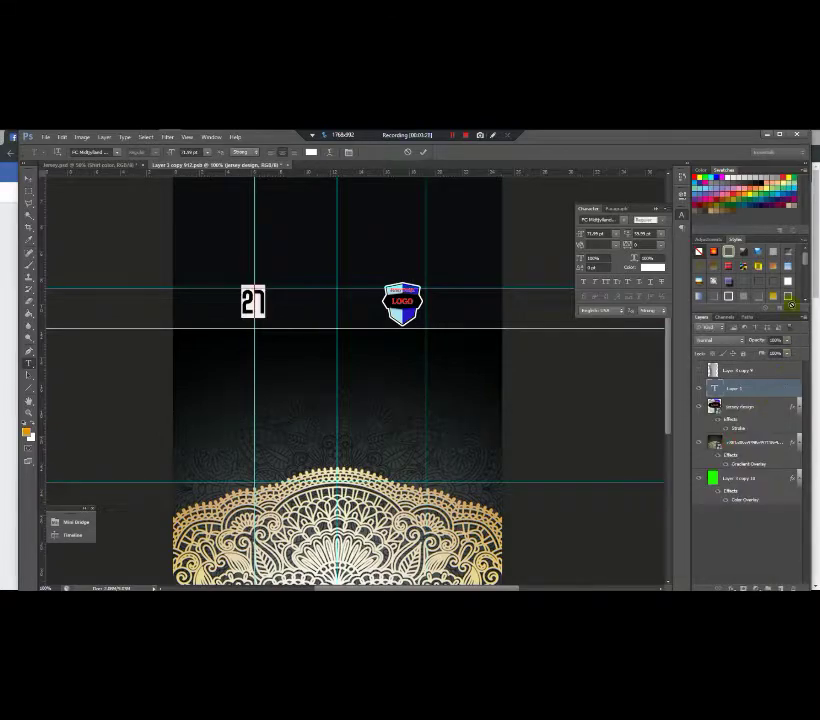
Apply the gold gradient style to the number 27 and enlarge it to fill the height between the two upper horizontal guides.
{"action": "left_click_drag", "start_coordinate": [806, 264], "coordinate": [806, 296]}
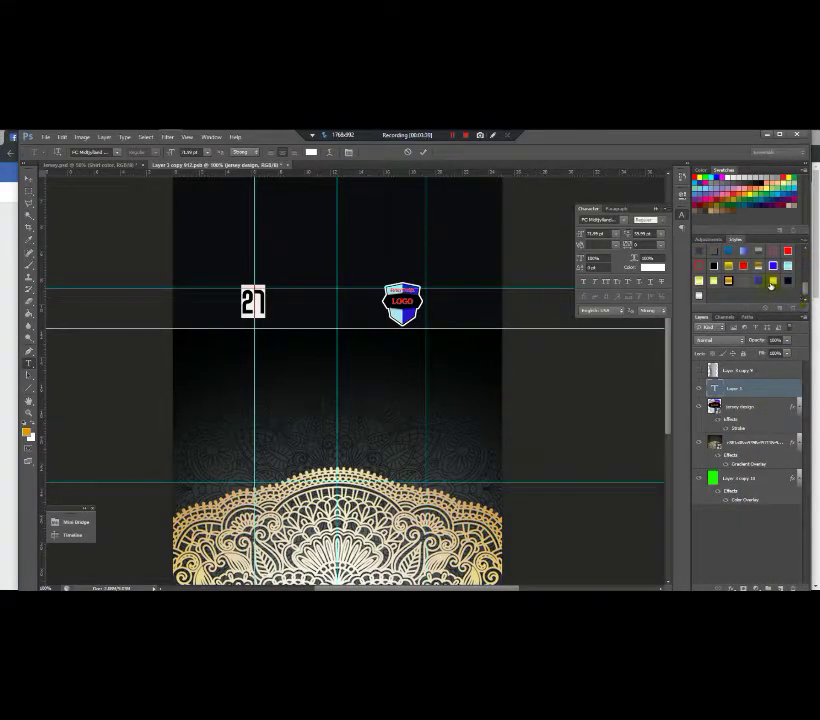
{"action": "left_click_drag", "start_coordinate": [773, 283], "coordinate": [283, 310]}
{"action": "left_click", "coordinate": [29, 179]}
{"action": "key", "text": "ctrl+t"}
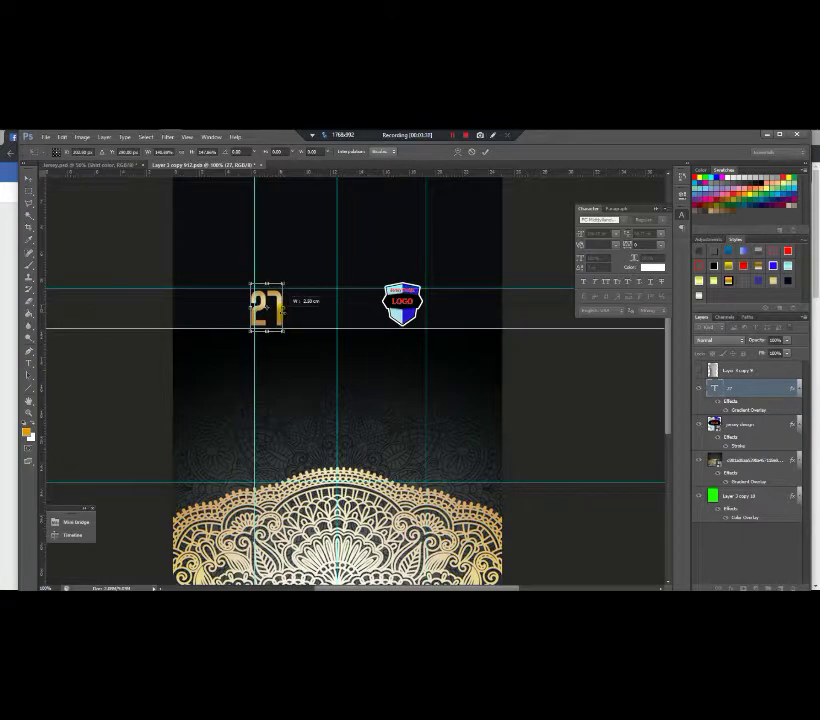
{"action": "key", "text": "Return"}
{"action": "key", "text": "ctrl+minus"}
{"action": "key", "text": "ctrl+minus"}
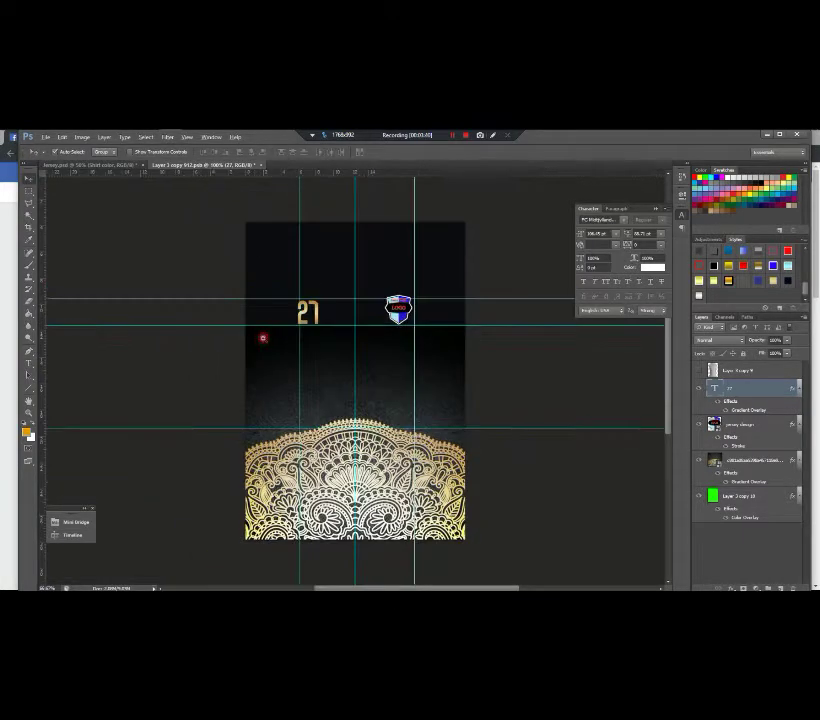
{"action": "scroll", "coordinate": [288, 318], "scroll_direction": "up", "scroll_amount": 3}
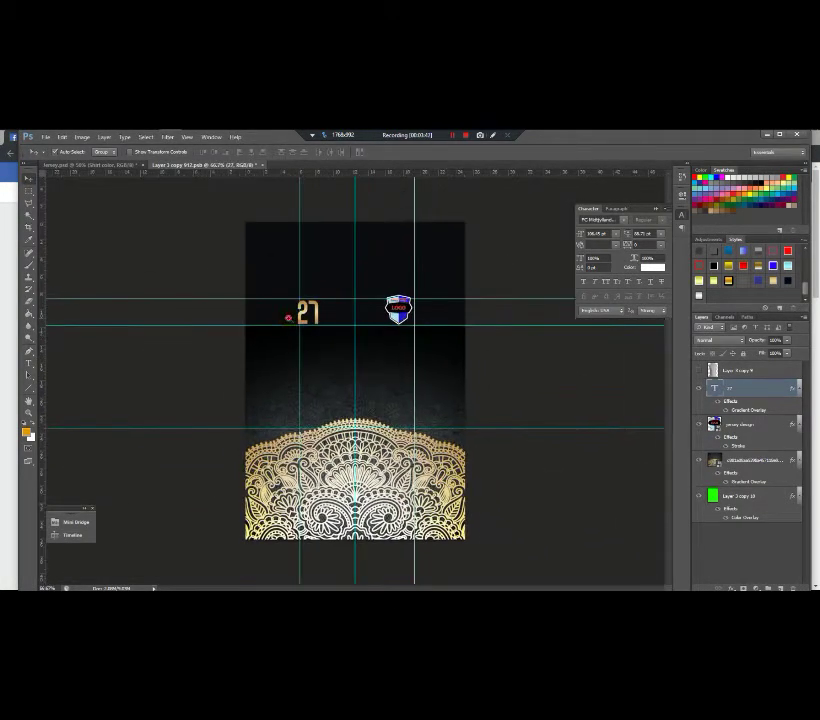
{"action": "scroll", "coordinate": [288, 317], "scroll_direction": "down", "scroll_amount": 1}
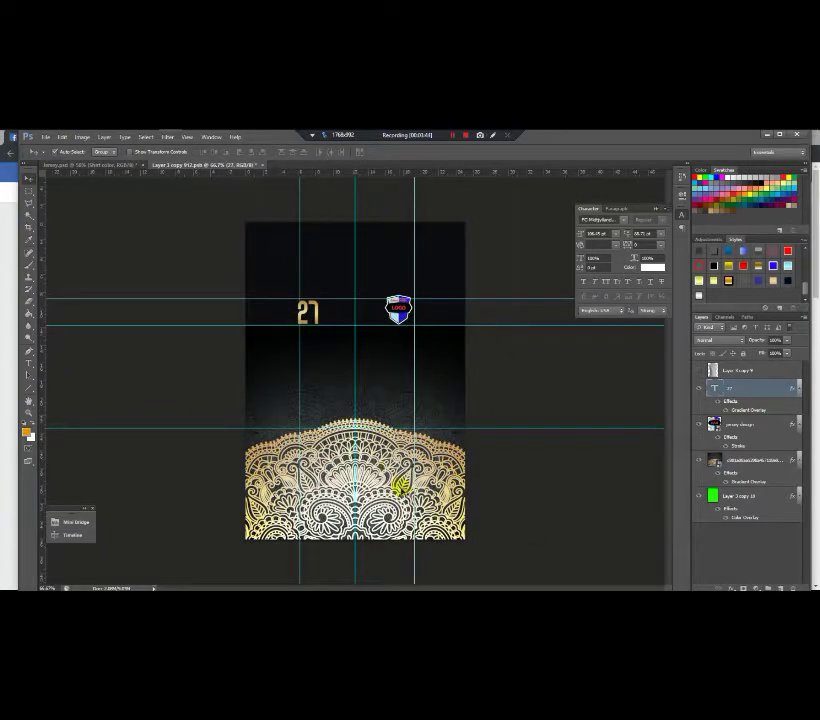
Place the jersey design1 logo image from the YOUTUBE logo folder into the shirt artwork Layer 3 copy 912.psb.
{"action": "scroll", "coordinate": [372, 435], "scroll_direction": "down", "scroll_amount": 1}
{"action": "scroll", "coordinate": [367, 395], "scroll_direction": "up", "scroll_amount": 1}
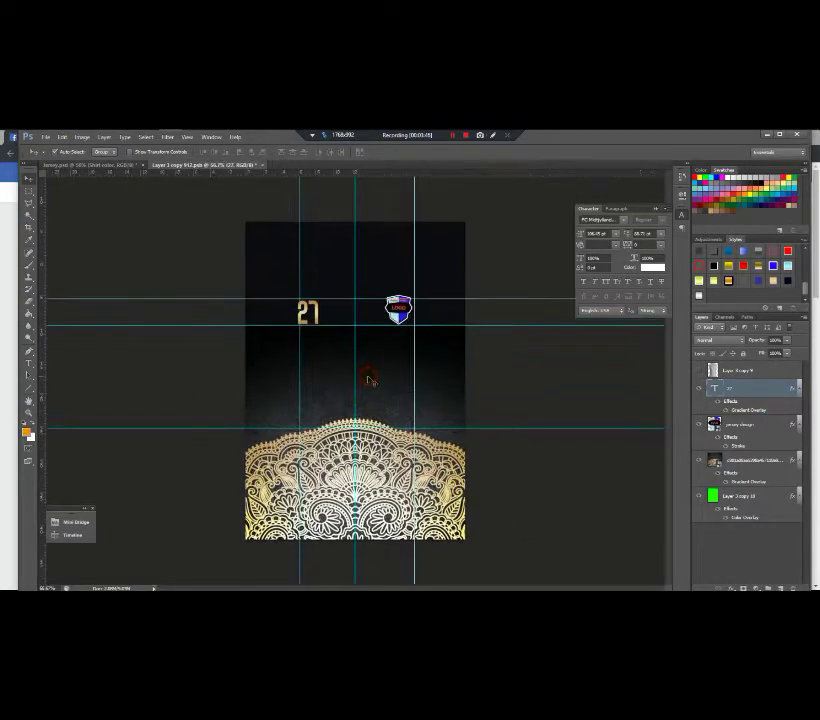
{"action": "left_click", "coordinate": [124, 137]}
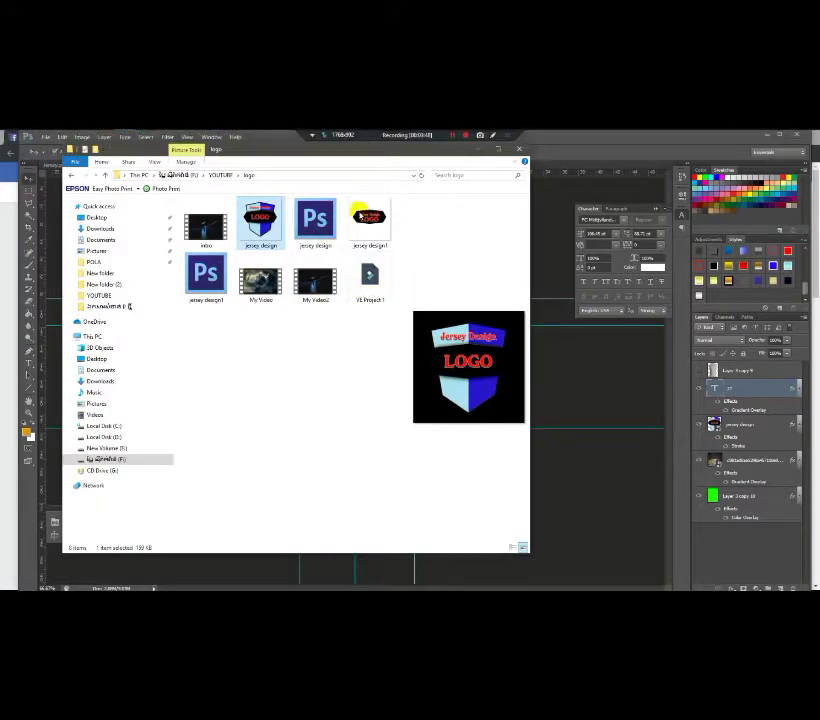
{"action": "left_click", "coordinate": [362, 218]}
{"action": "left_click", "coordinate": [168, 138]}
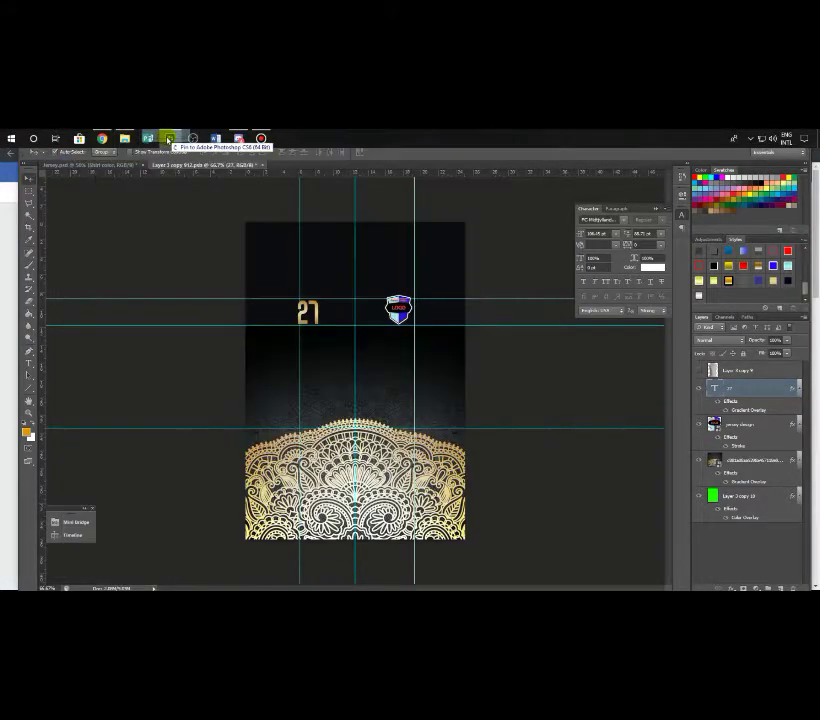
{"action": "left_click_drag", "start_coordinate": [168, 138], "coordinate": [355, 393]}
Scale the jersey design1 logo to about 27% and center it on the middle vertical guide, just above the gold mandala.
{"action": "left_click_drag", "start_coordinate": [466, 270], "coordinate": [416, 319]}
{"action": "left_click_drag", "start_coordinate": [398, 374], "coordinate": [398, 393]}
{"action": "mouse_move", "coordinate": [356, 343]}
{"action": "left_mouse_down"}
{"action": "mouse_move", "coordinate": [356, 328]}
{"action": "mouse_move", "coordinate": [356, 337]}
{"action": "left_mouse_up"}
{"action": "left_click_drag", "start_coordinate": [369, 398], "coordinate": [370, 404]}
{"action": "key", "text": "Return"}
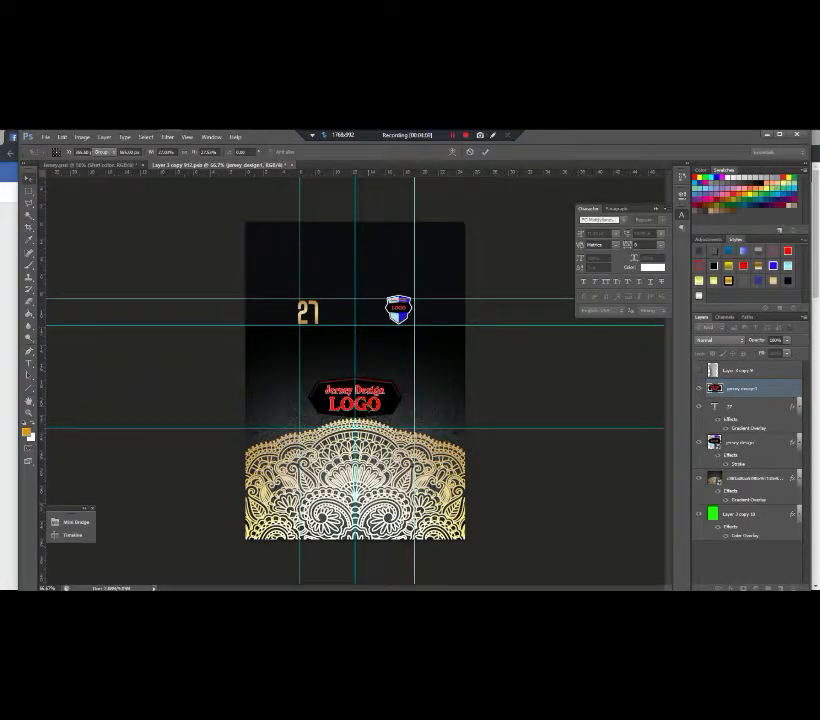
{"action": "key", "text": "Return"}
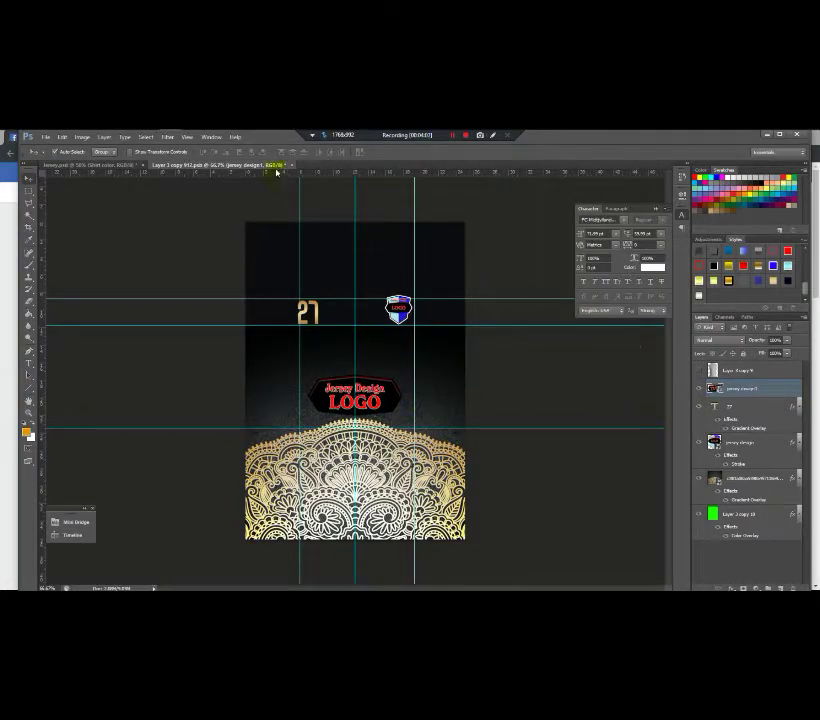
Close the shirt artwork Layer 3 copy 912.psb, saving its changes into the jersey mockup.
{"action": "left_click", "coordinate": [293, 269], "text": "alt"}
{"action": "left_click", "coordinate": [288, 166]}
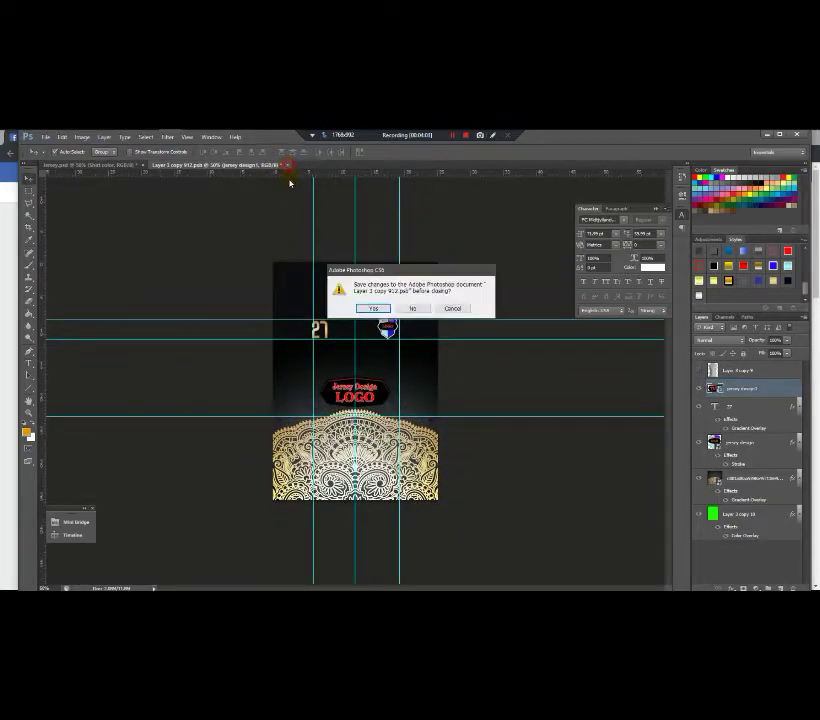
{"action": "left_click", "coordinate": [364, 308]}
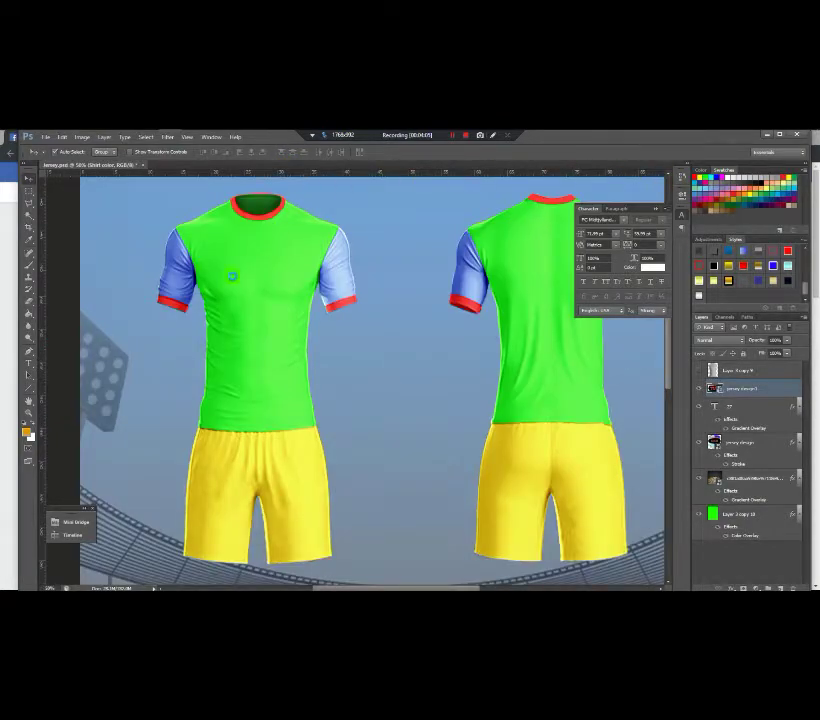
Examine the number, logos and mandala pattern on the front shirt of the mockup up close.
{"action": "left_click", "coordinate": [281, 239], "text": "alt"}
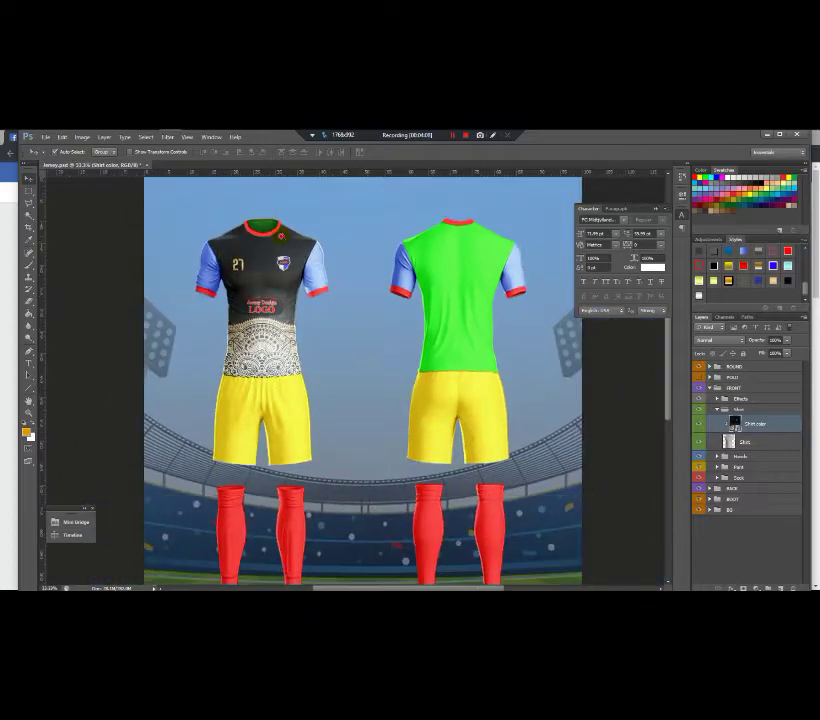
{"action": "left_click", "coordinate": [276, 236], "text": "ctrl"}
{"action": "left_click", "coordinate": [270, 235], "text": "ctrl"}
{"action": "left_click", "coordinate": [240, 230], "text": "ctrl"}
{"action": "left_click", "coordinate": [232, 323], "text": "ctrl"}
{"action": "scroll", "coordinate": [268, 385], "scroll_direction": "down", "scroll_amount": 3}
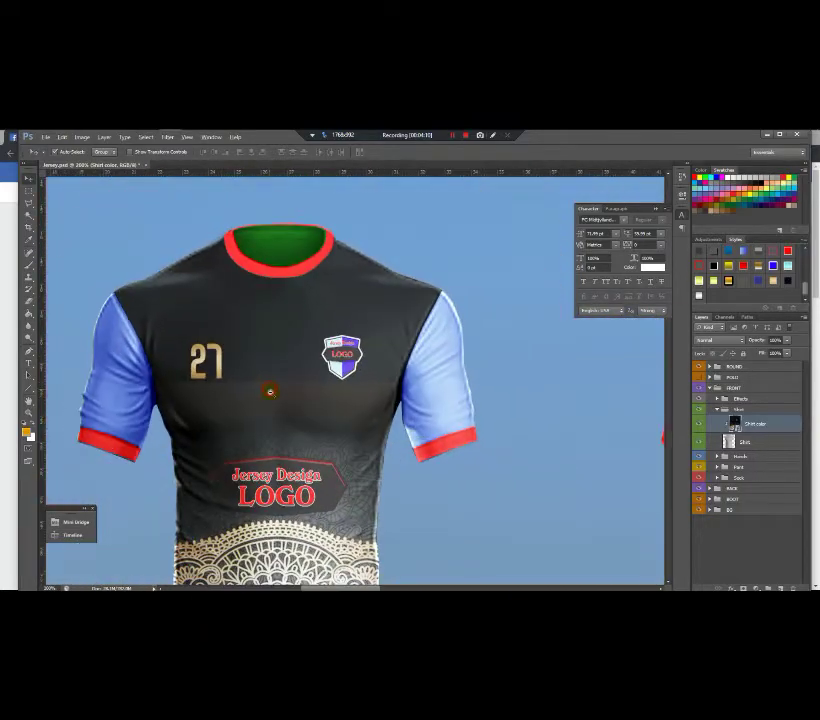
{"action": "scroll", "coordinate": [293, 399], "scroll_direction": "down", "scroll_amount": 1}
{"action": "scroll", "coordinate": [296, 393], "scroll_direction": "up", "scroll_amount": 1}
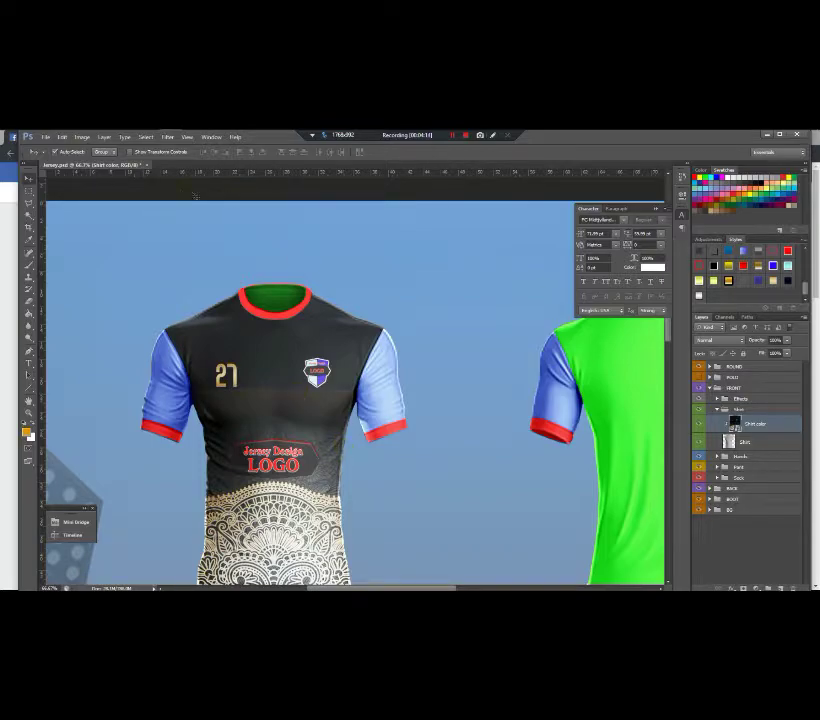
Reopen the front Shirt color smart object and hide the Gradient Overlay effect of the mandala image layer.
{"action": "double_click", "coordinate": [735, 424]}
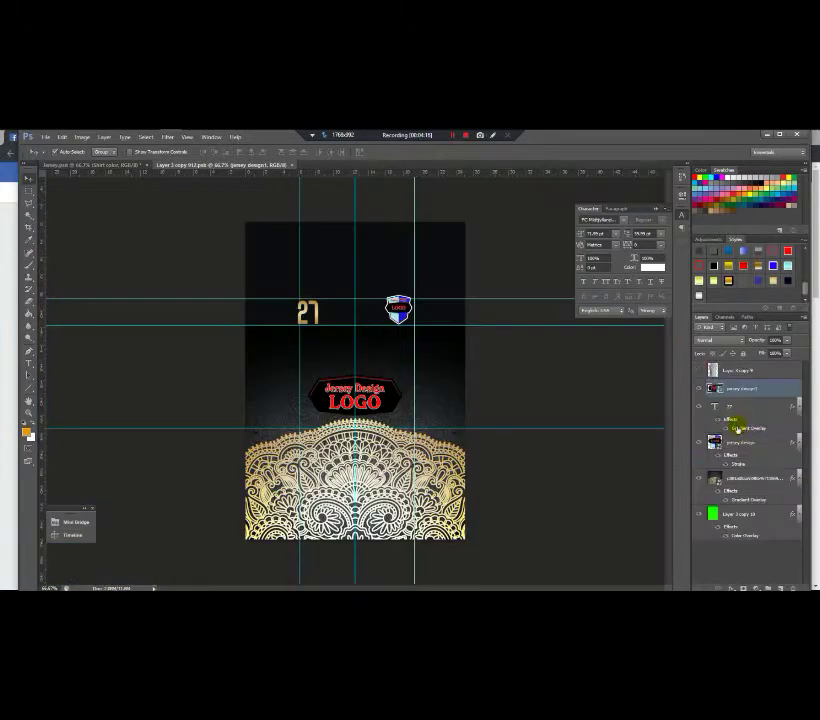
{"action": "left_click", "coordinate": [747, 480]}
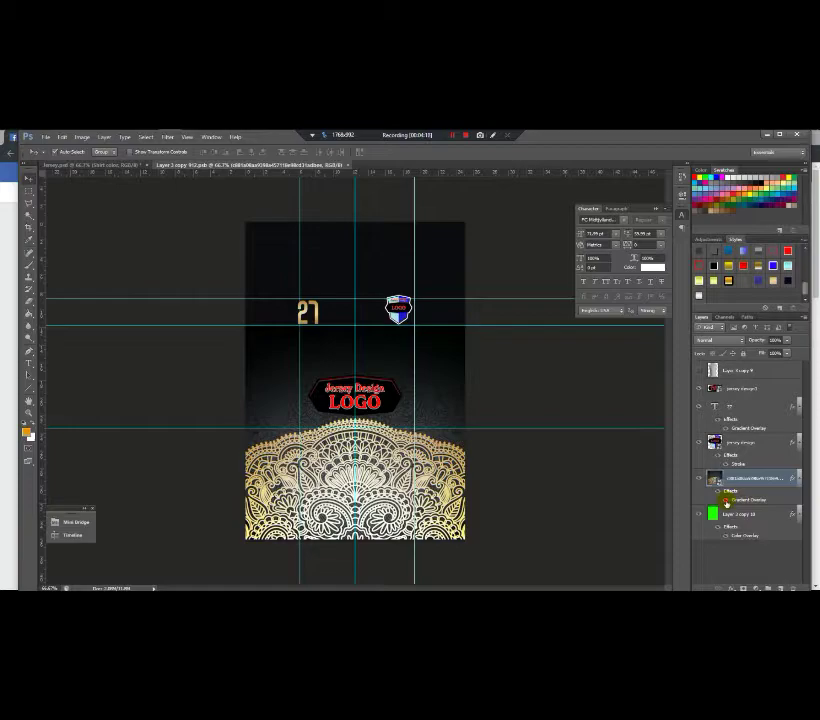
{"action": "left_click", "coordinate": [726, 501]}
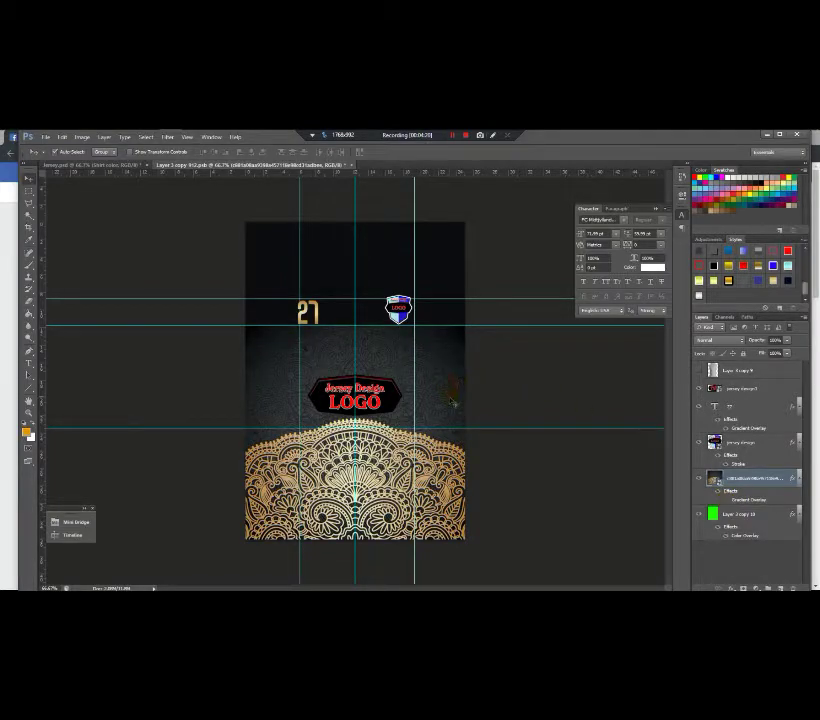
Duplicate the mandala image layer above the original and flip the copy vertically.
{"action": "left_click_drag", "start_coordinate": [435, 396], "coordinate": [437, 309]}
{"action": "right_click", "coordinate": [437, 283]}
{"action": "key", "text": "ctrl+t"}
{"action": "right_click", "coordinate": [443, 366]}
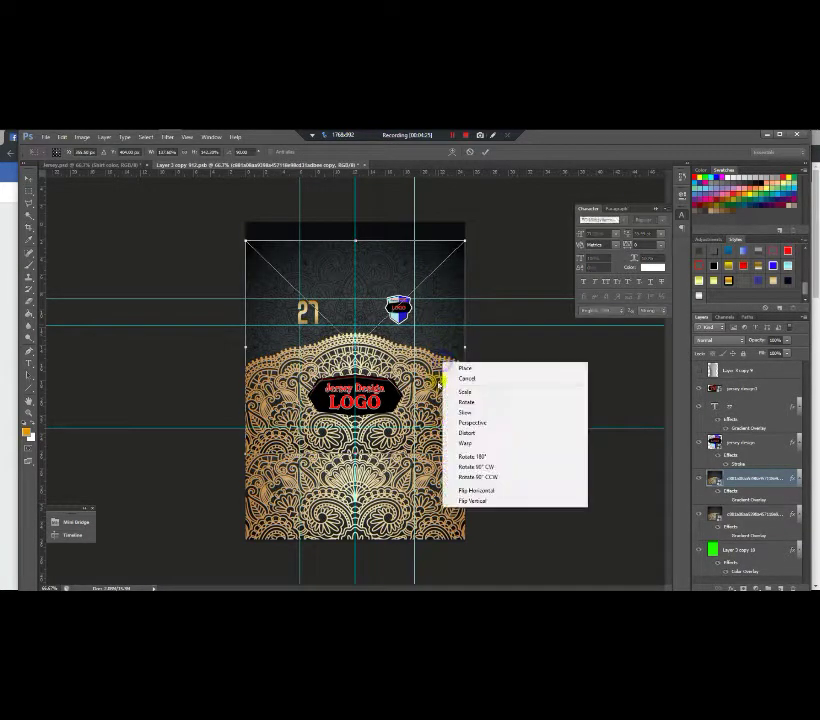
{"action": "left_click", "coordinate": [470, 477]}
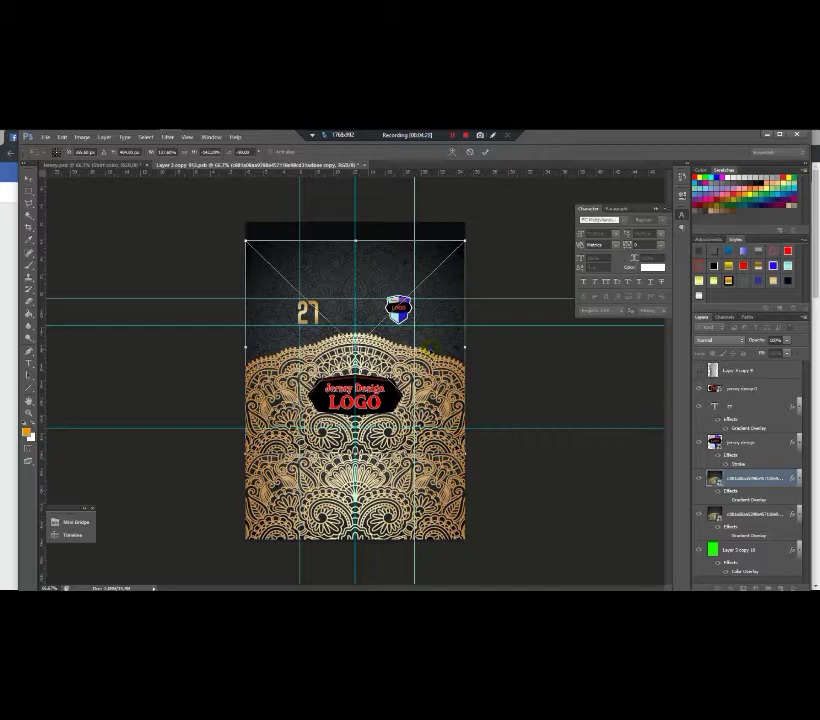
{"action": "right_click", "coordinate": [428, 349]}
{"action": "left_click", "coordinate": [459, 486]}
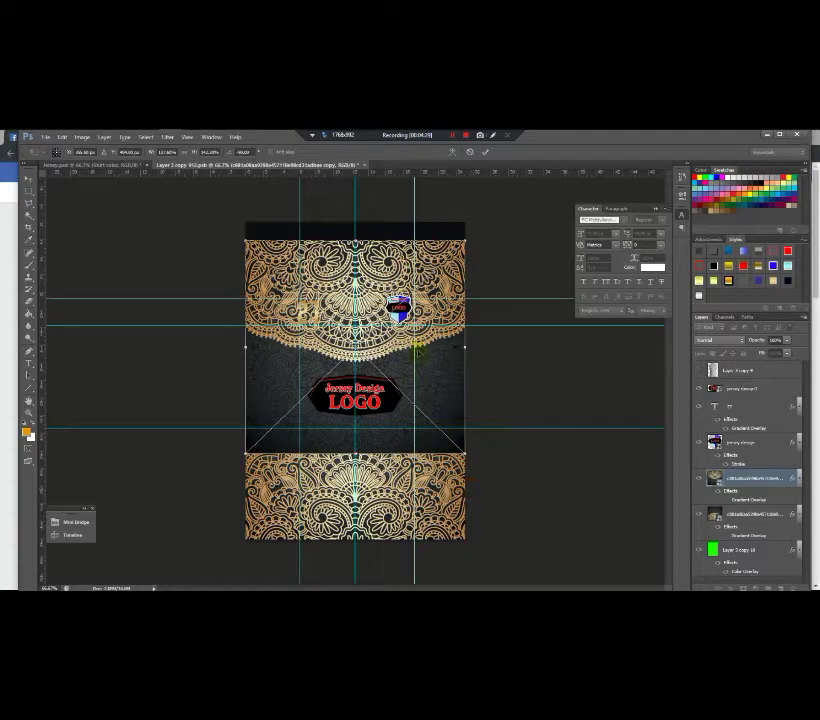
Move the flipped mandala copy up until only its gold tip shows at the collar edge, and save and close the shirt artwork.
{"action": "left_click_drag", "start_coordinate": [444, 313], "coordinate": [443, 176]}
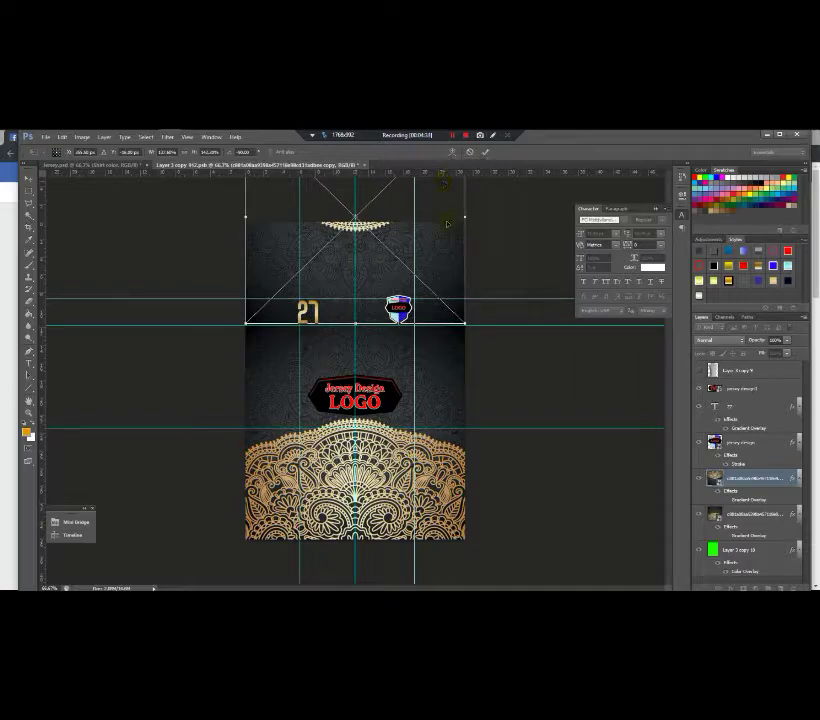
{"action": "key", "text": "Return"}
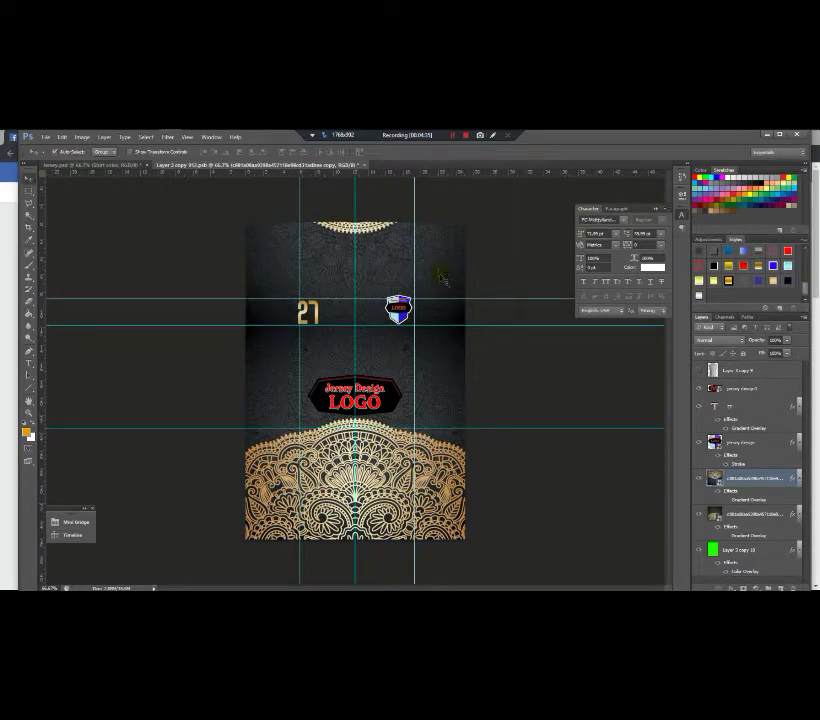
{"action": "mouse_move", "coordinate": [440, 250]}
{"action": "left_mouse_down"}
{"action": "mouse_move", "coordinate": [436, 271]}
{"action": "mouse_move", "coordinate": [436, 232]}
{"action": "mouse_move", "coordinate": [438, 272]}
{"action": "mouse_move", "coordinate": [441, 240]}
{"action": "left_mouse_up"}
{"action": "left_click", "coordinate": [492, 311]}
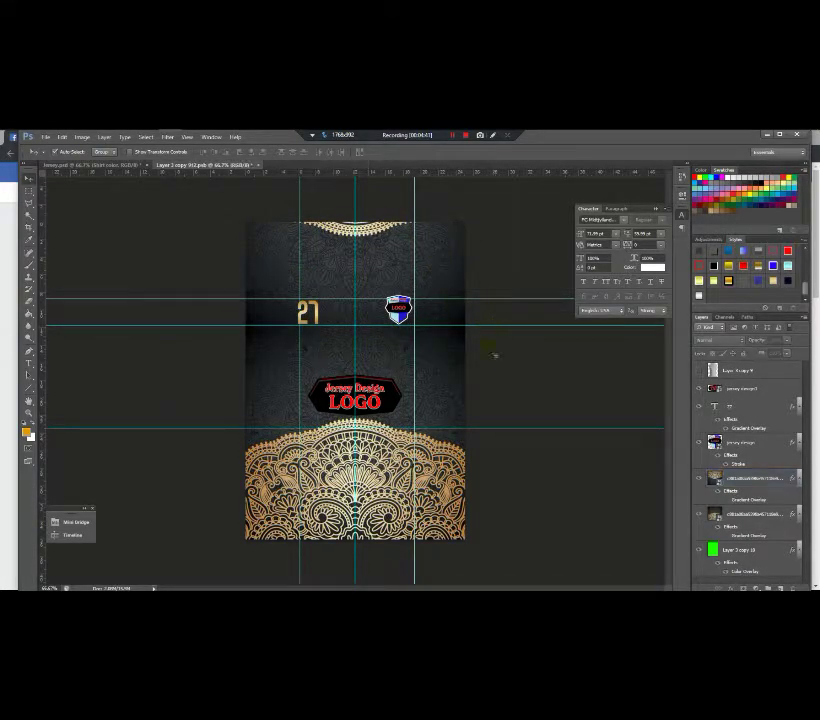
{"action": "left_click", "coordinate": [261, 167]}
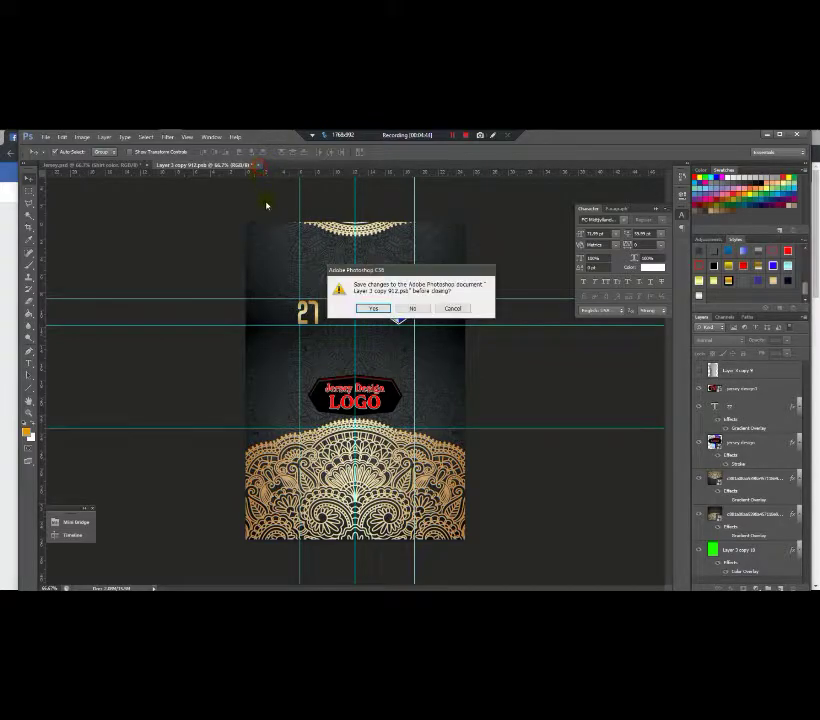
{"action": "left_click", "coordinate": [370, 307]}
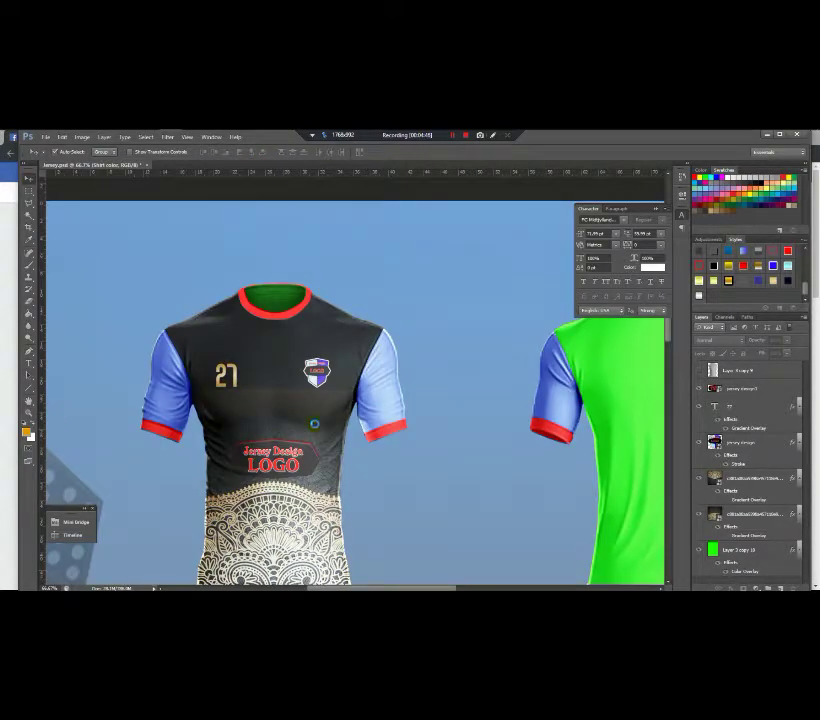
Examine the updated dark mandala texture and gold pattern on the front shirt, up close and across the whole kit.
{"action": "scroll", "coordinate": [303, 373], "scroll_direction": "down", "scroll_amount": 2}
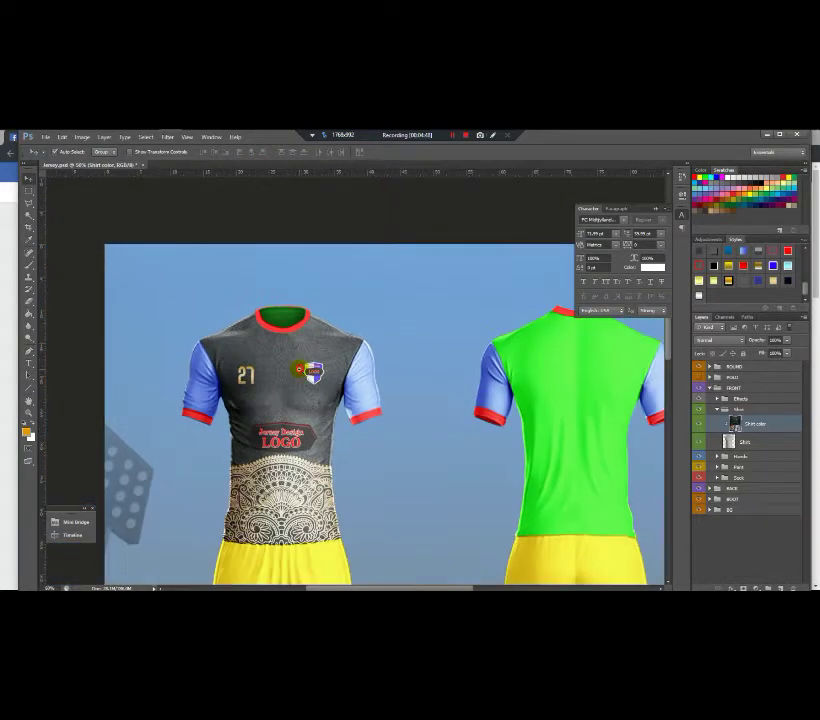
{"action": "scroll", "coordinate": [275, 340], "scroll_direction": "up", "scroll_amount": 3}
{"action": "scroll", "coordinate": [275, 338], "scroll_direction": "down", "scroll_amount": 4}
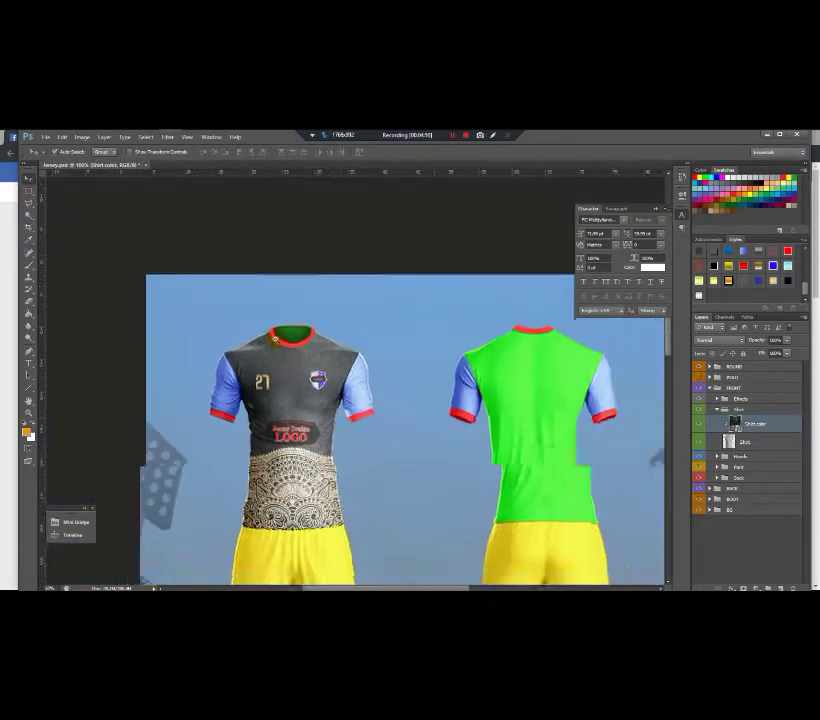
{"action": "scroll", "coordinate": [263, 283], "scroll_direction": "up", "scroll_amount": 2}
{"action": "scroll", "coordinate": [265, 280], "scroll_direction": "up", "scroll_amount": 2}
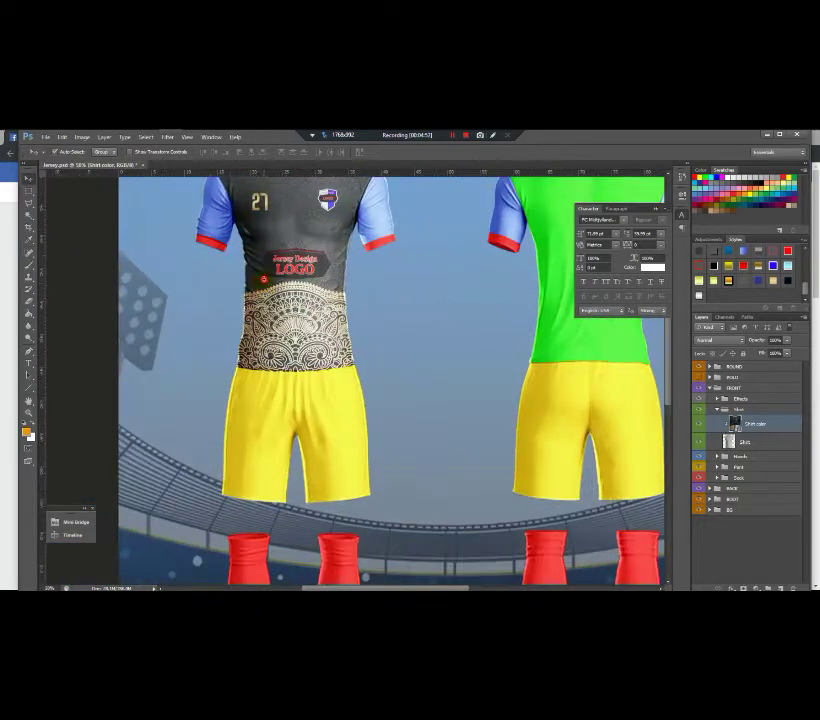
{"action": "scroll", "coordinate": [270, 270], "scroll_direction": "down", "scroll_amount": 2}
{"action": "scroll", "coordinate": [275, 245], "scroll_direction": "up", "scroll_amount": 4}
{"action": "scroll", "coordinate": [277, 244], "scroll_direction": "down", "scroll_amount": 2}
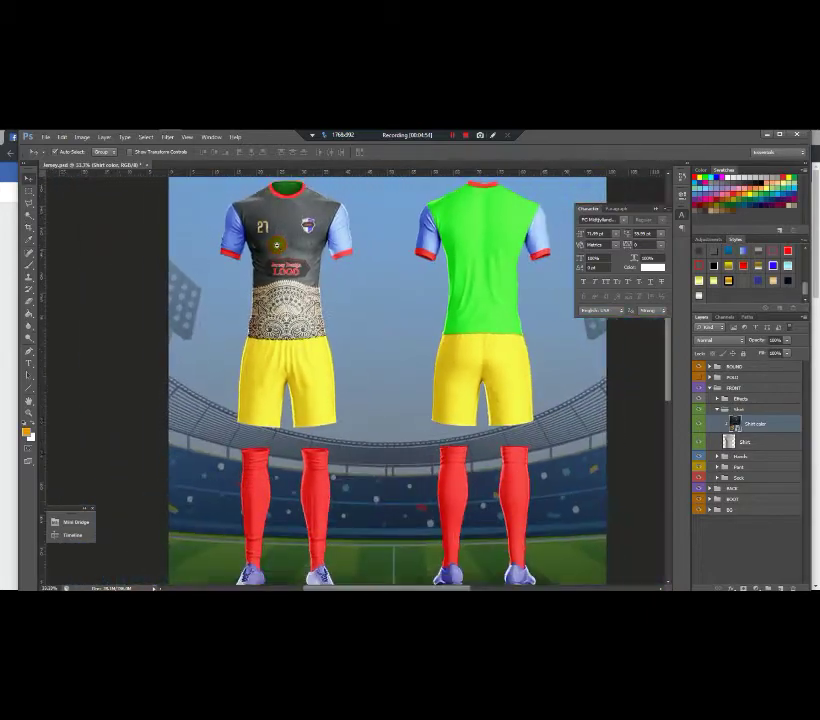
{"action": "scroll", "coordinate": [298, 300], "scroll_direction": "up", "scroll_amount": 1}
{"action": "scroll", "coordinate": [300, 308], "scroll_direction": "up", "scroll_amount": 2}
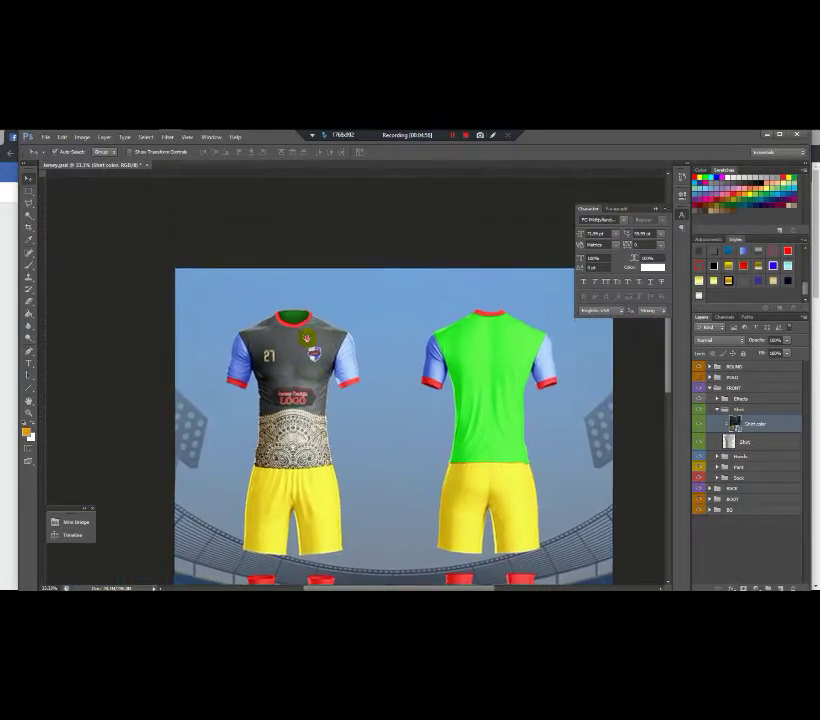
{"action": "scroll", "coordinate": [300, 437], "scroll_direction": "down", "scroll_amount": 1}
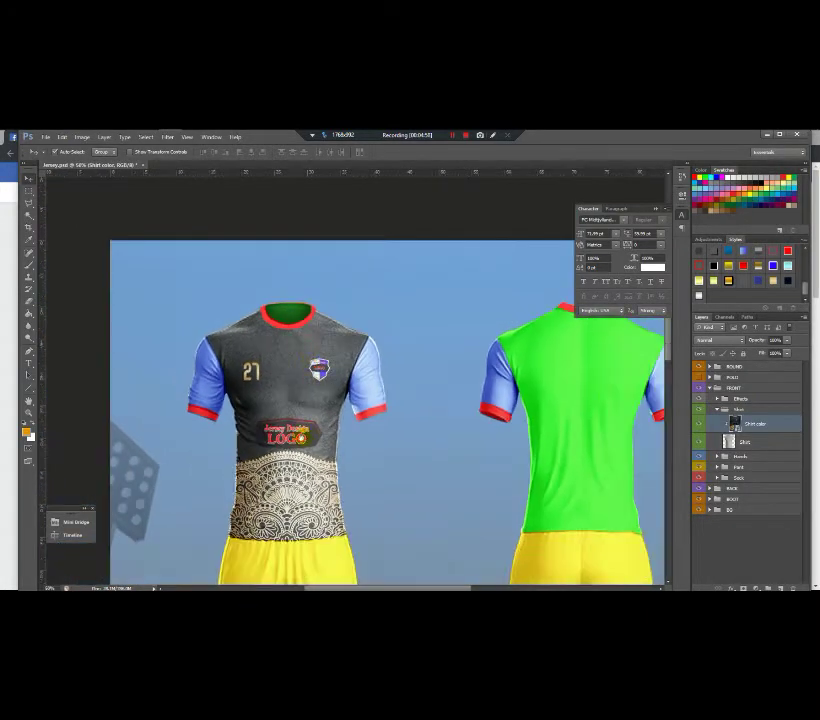
{"action": "scroll", "coordinate": [285, 388], "scroll_direction": "down", "scroll_amount": 2}
{"action": "scroll", "coordinate": [279, 297], "scroll_direction": "up", "scroll_amount": 1}
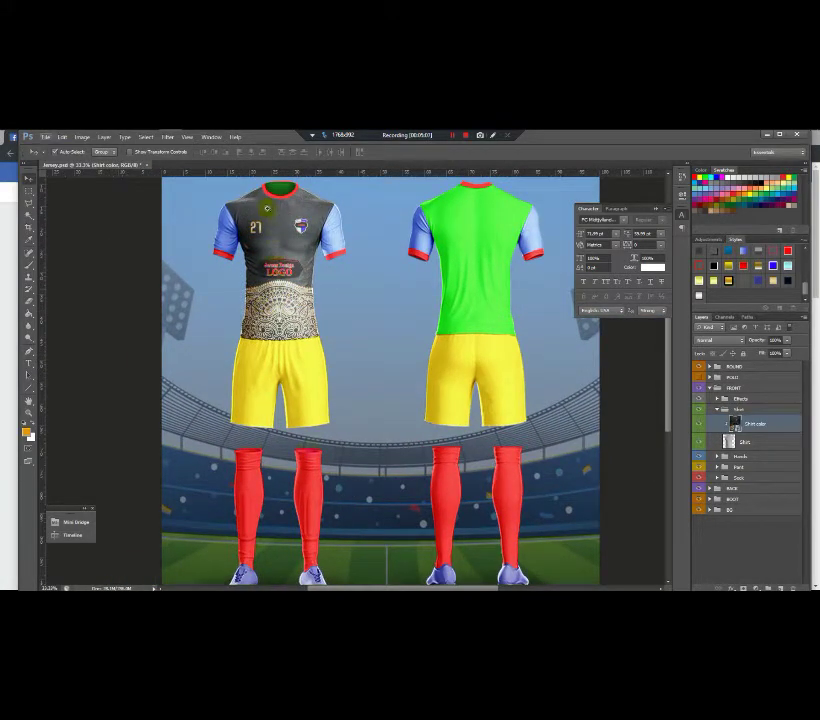
{"action": "scroll", "coordinate": [267, 208], "scroll_direction": "up", "scroll_amount": 1}
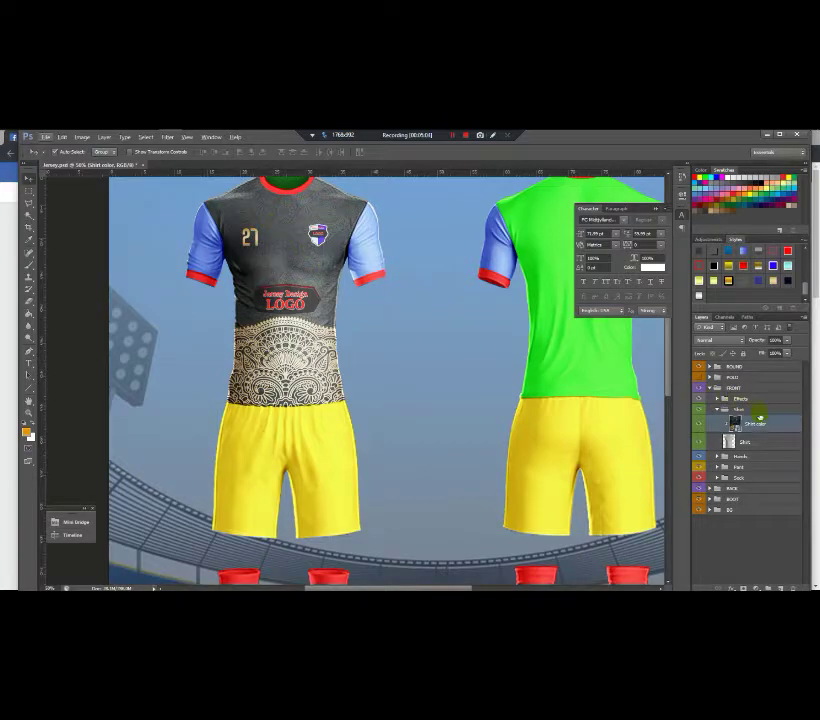
Open the 1 color smart object in the front Hands group's Right folder and paint its red fill orange with the Brush tool.
{"action": "left_click", "coordinate": [717, 457]}
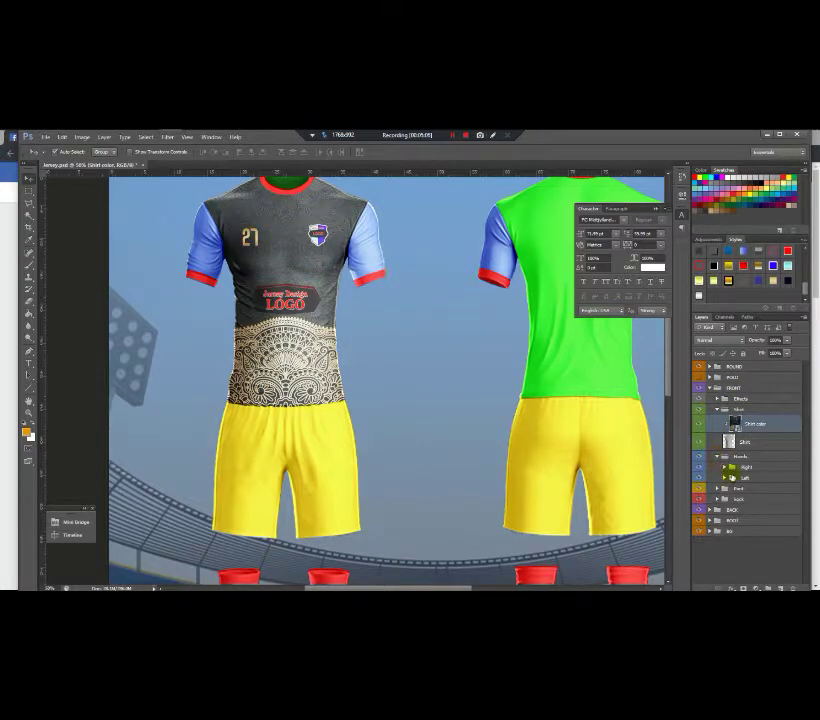
{"action": "left_click", "coordinate": [723, 467]}
{"action": "left_click", "coordinate": [724, 467]}
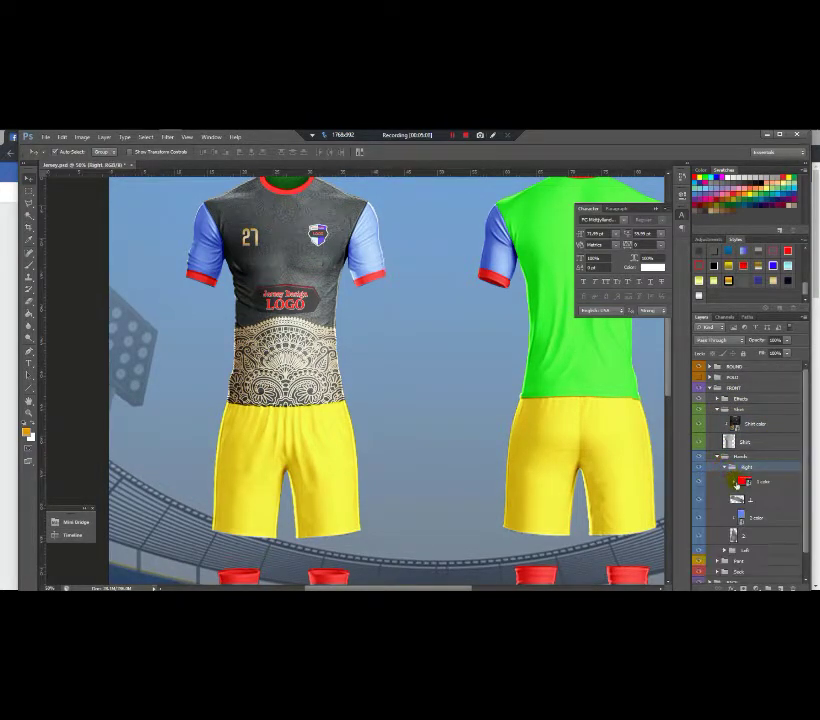
{"action": "left_click", "coordinate": [745, 483]}
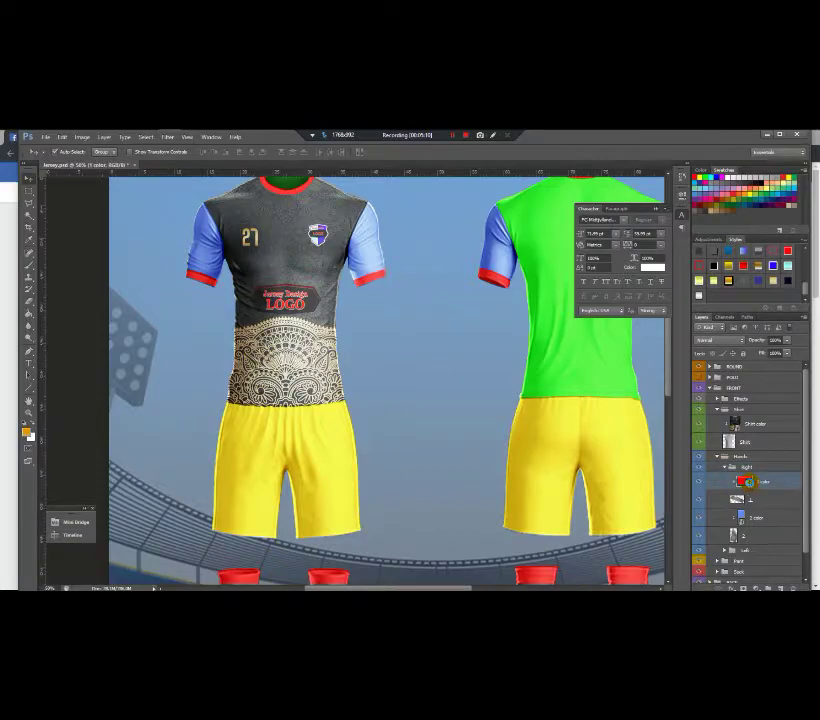
{"action": "double_click", "coordinate": [748, 483]}
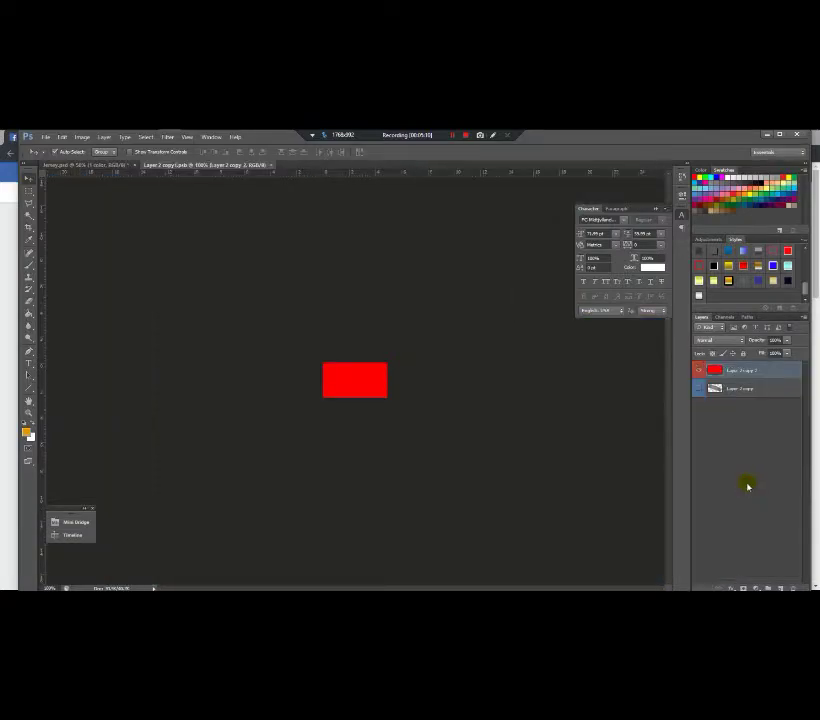
{"action": "left_click", "coordinate": [30, 266]}
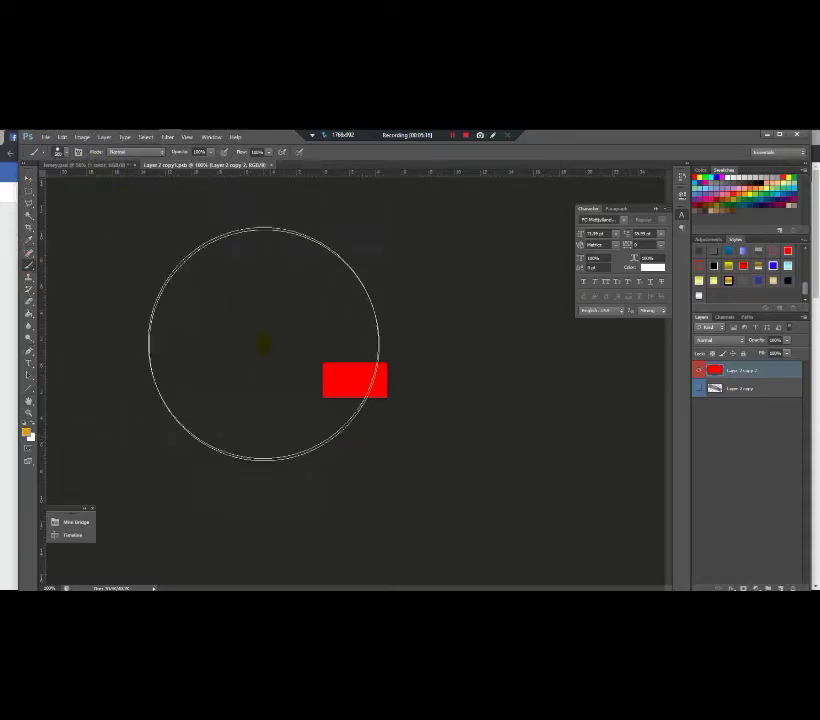
{"action": "mouse_move", "coordinate": [260, 335]}
{"action": "left_mouse_down"}
{"action": "mouse_move", "coordinate": [271, 364]}
{"action": "mouse_move", "coordinate": [481, 375]}
{"action": "left_mouse_up"}
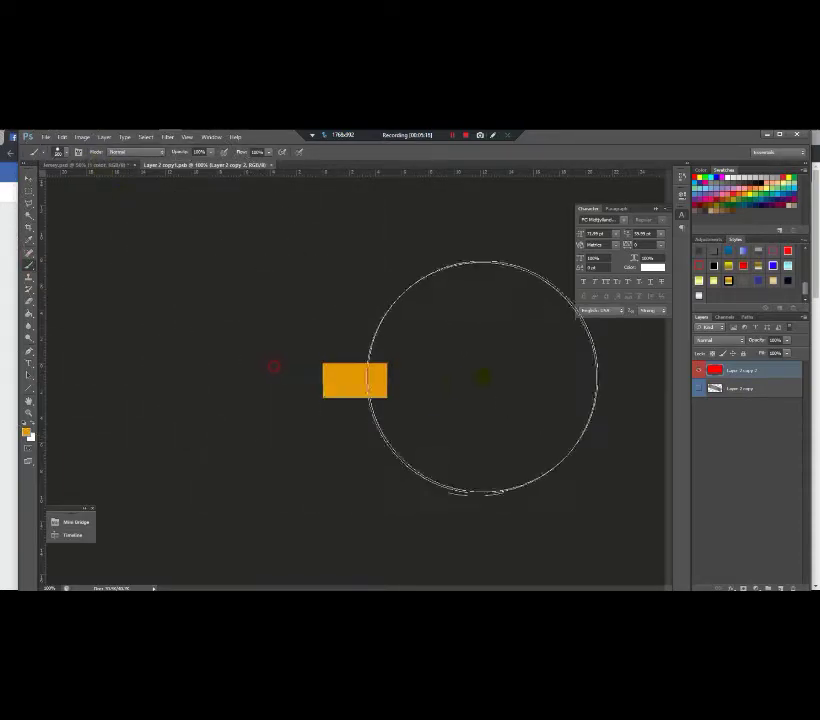
Save and close the orange artwork for the front right sleeve cuff.
{"action": "left_click", "coordinate": [273, 166]}
{"action": "left_click", "coordinate": [372, 307]}
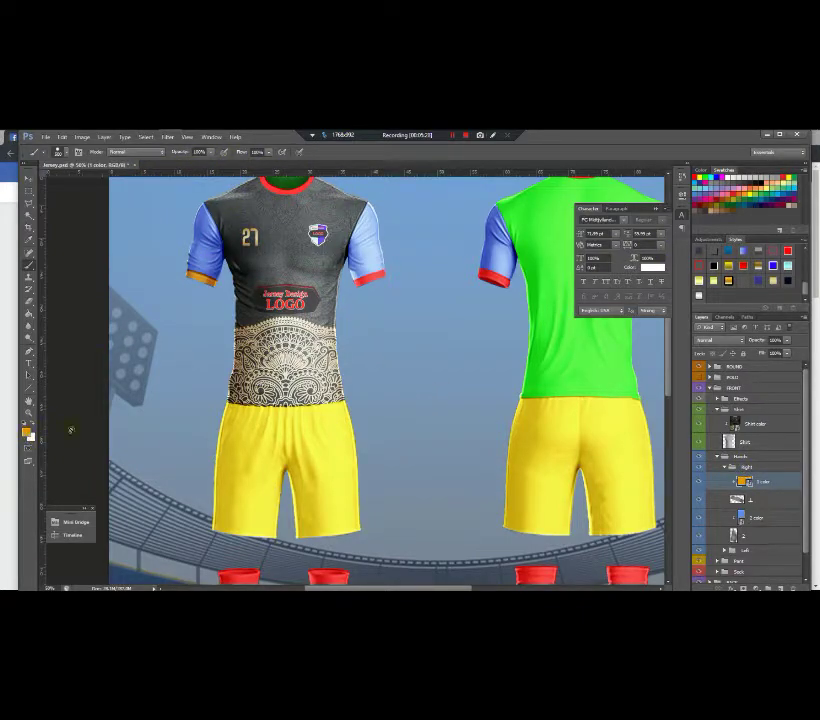
Recolor the front right cuff's 1 color artwork flat tan gold, sampled from a gold gradient style, and save and close it.
{"action": "double_click", "coordinate": [747, 483]}
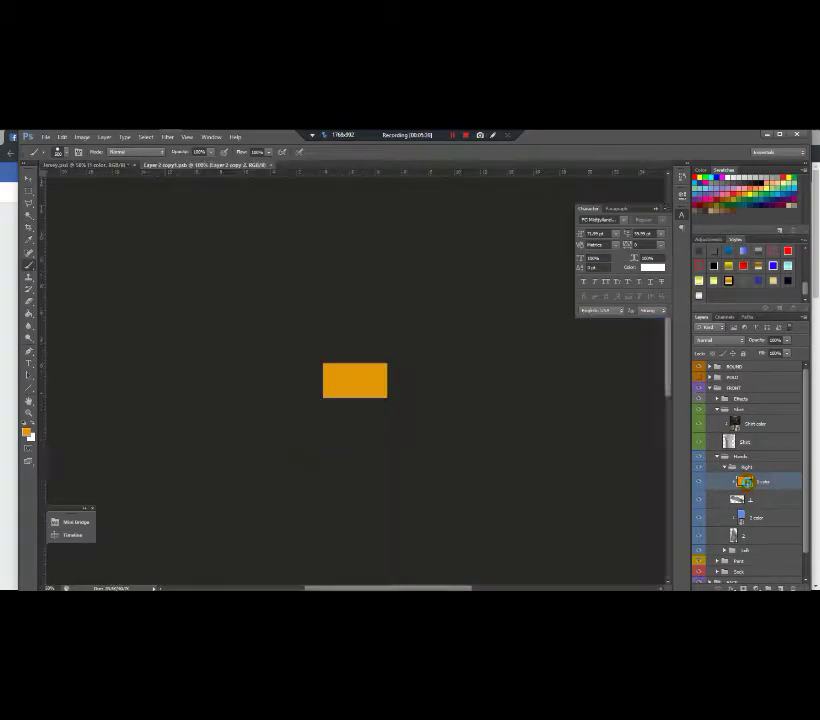
{"action": "left_click", "coordinate": [775, 282]}
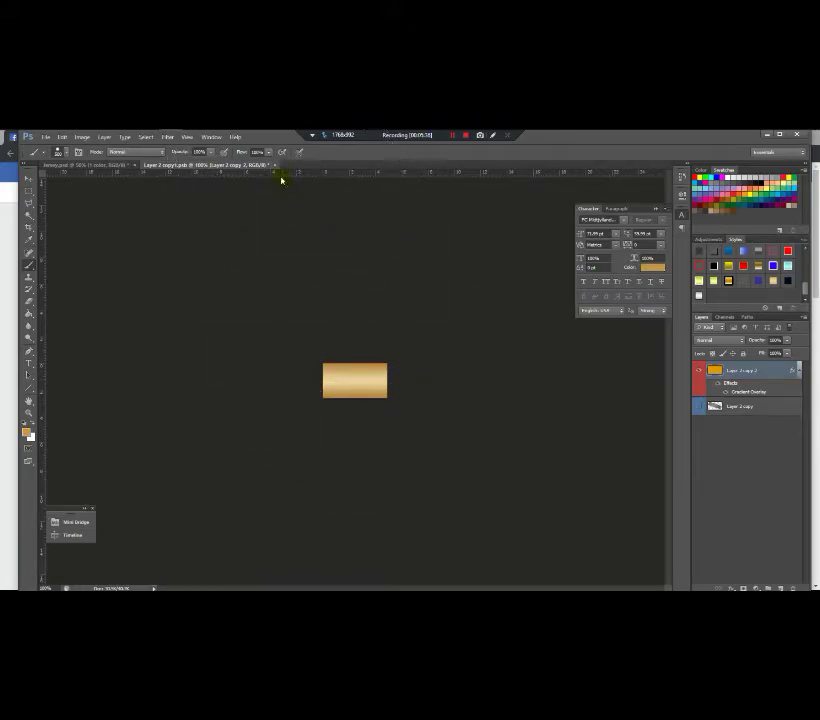
{"action": "left_click_drag", "start_coordinate": [806, 290], "coordinate": [803, 256]}
{"action": "left_click", "coordinate": [699, 252]}
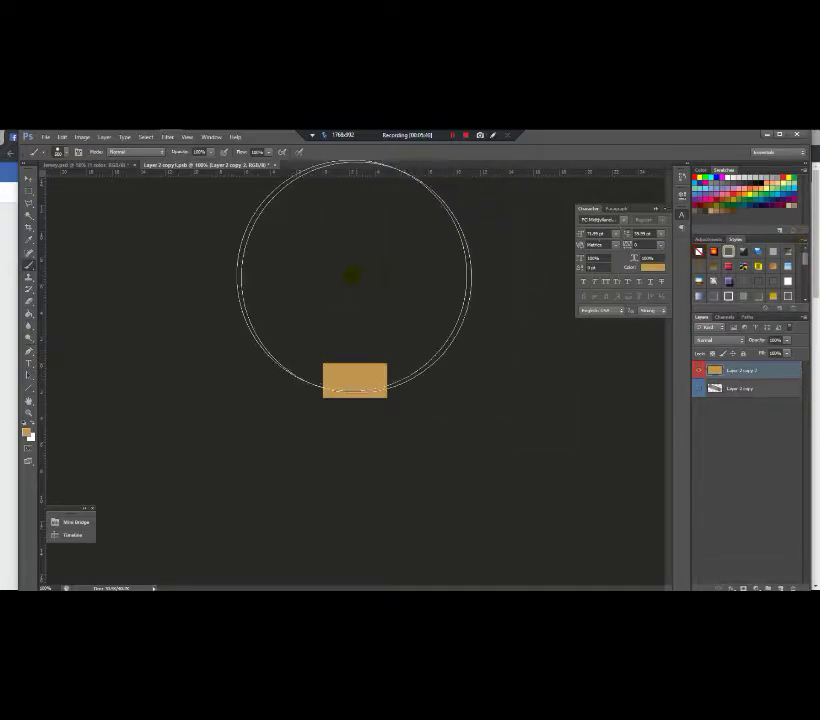
{"action": "left_click", "coordinate": [275, 166]}
{"action": "left_click", "coordinate": [375, 308]}
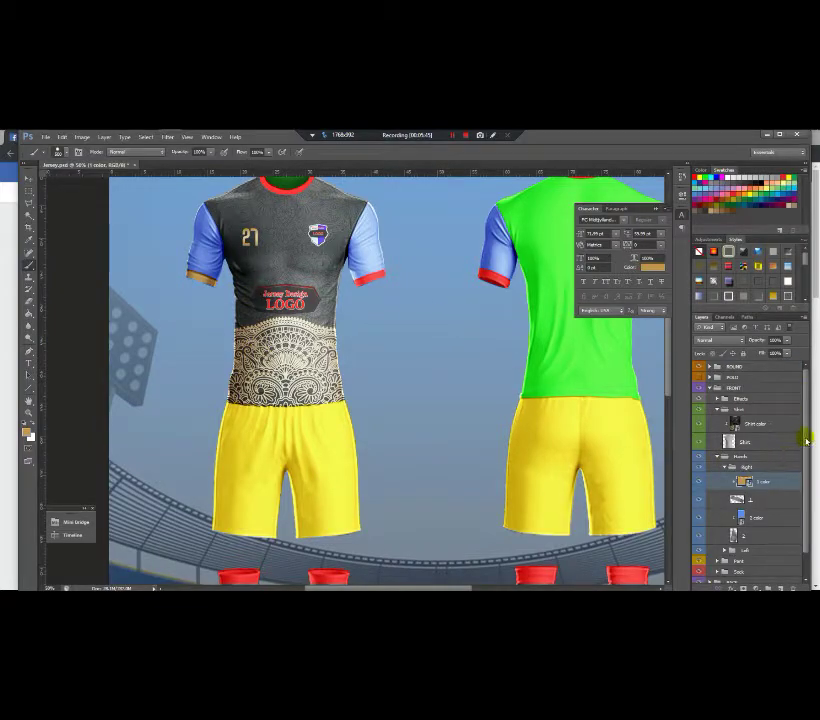
Fill the 1 color smart object in the front Hands group's Left folder with the same tan gold, and save and close it.
{"action": "scroll", "coordinate": [806, 438], "scroll_direction": "down", "scroll_amount": 1}
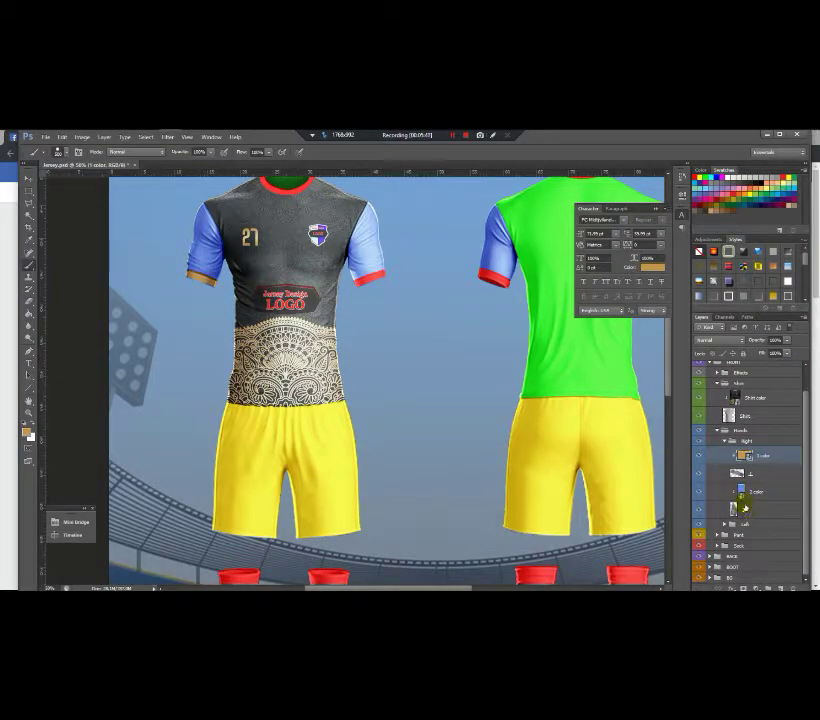
{"action": "left_click", "coordinate": [723, 523]}
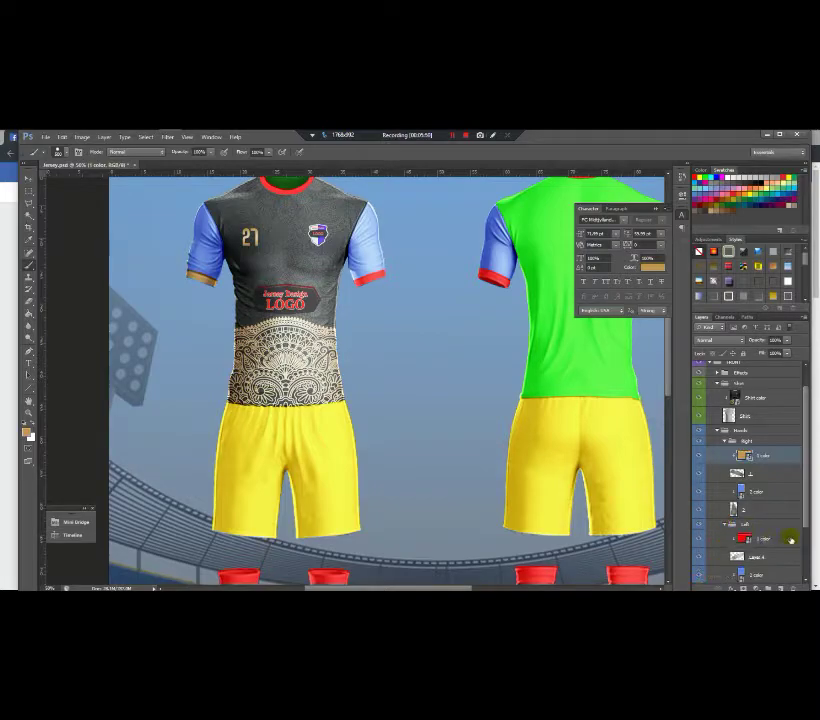
{"action": "scroll", "coordinate": [805, 551], "scroll_direction": "down", "scroll_amount": 2}
{"action": "double_click", "coordinate": [745, 487]}
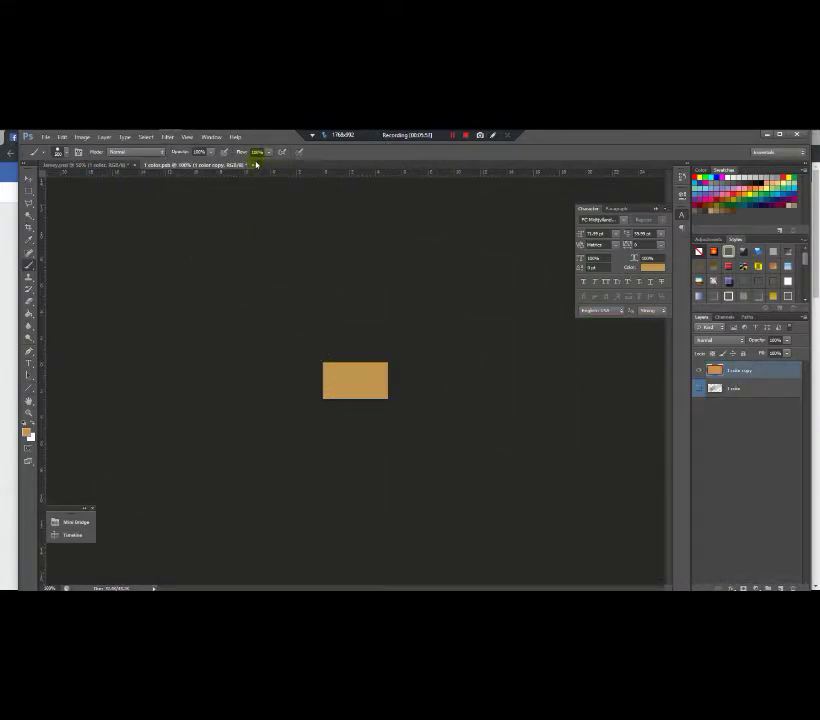
{"action": "left_click", "coordinate": [254, 165]}
{"action": "left_click", "coordinate": [375, 308]}
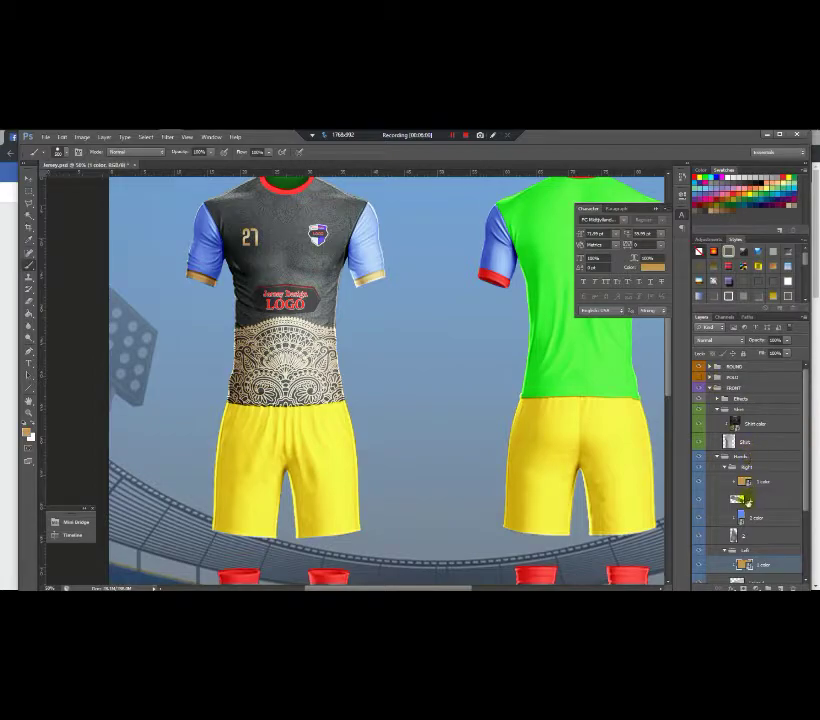
Fill the Right folder's 2 color sleeve artwork with the tan gold, and save and close it.
{"action": "double_click", "coordinate": [742, 517]}
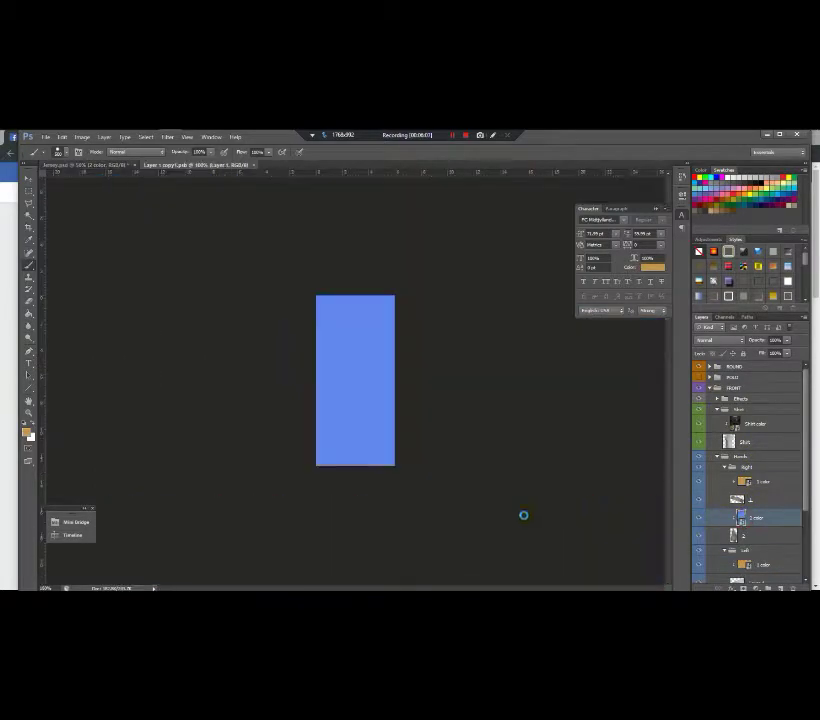
{"action": "key", "text": "alt+BackSpace"}
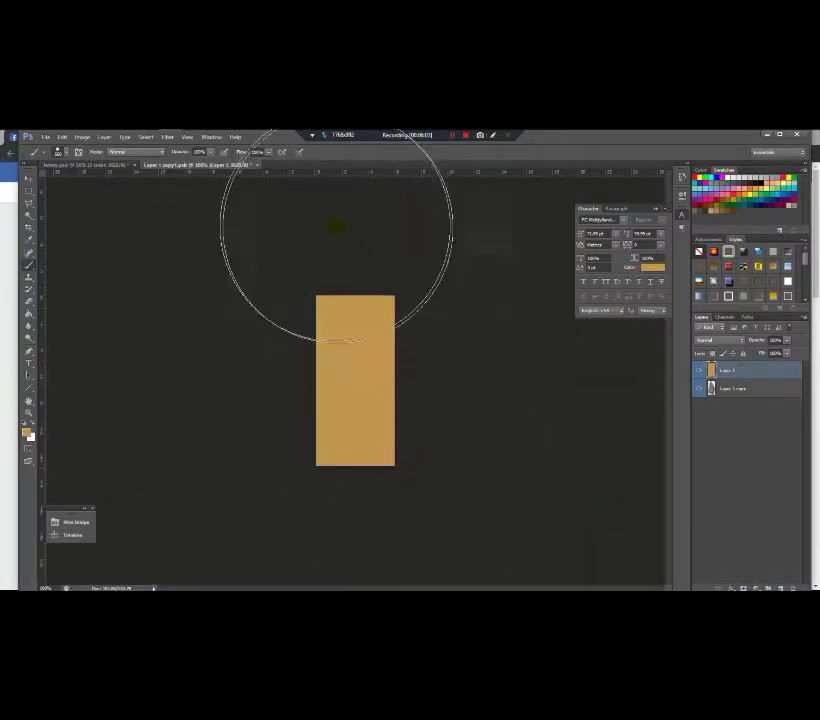
{"action": "left_click", "coordinate": [258, 165]}
{"action": "left_click", "coordinate": [371, 308]}
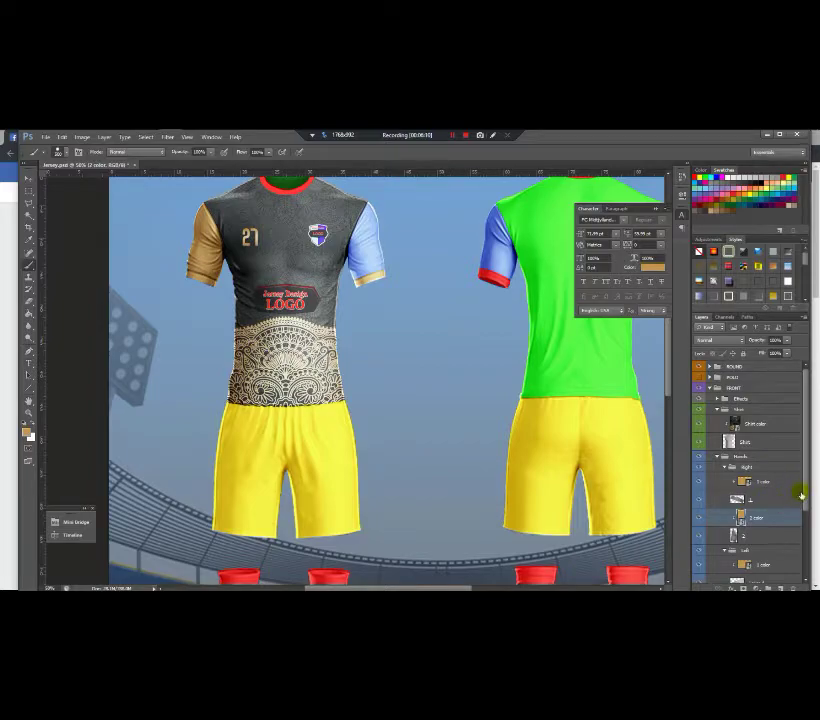
Paint the Left folder's 2 color sleeve artwork tan gold, and save and close it.
{"action": "scroll", "coordinate": [801, 495], "scroll_direction": "down", "scroll_amount": 2}
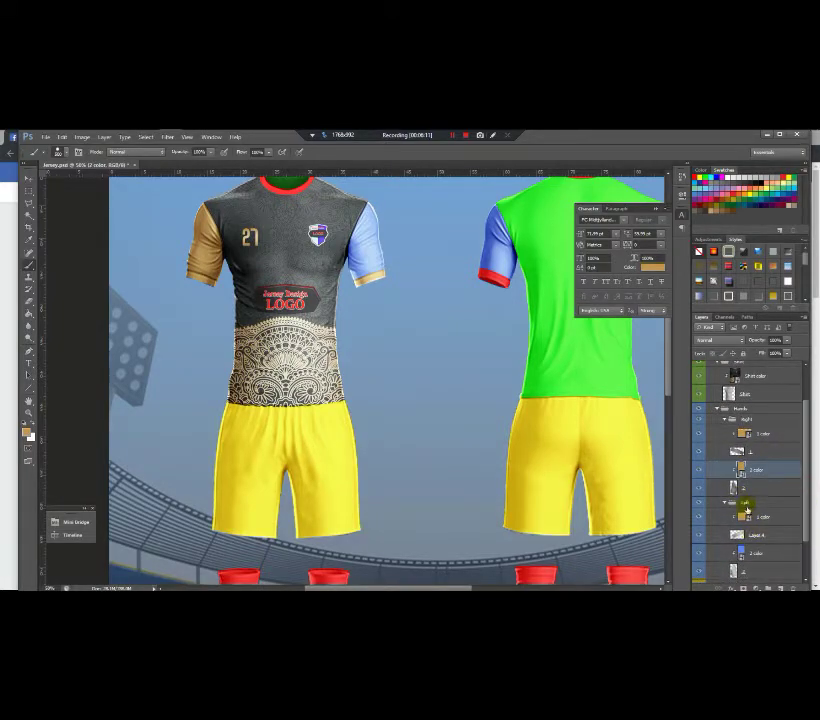
{"action": "double_click", "coordinate": [742, 553]}
{"action": "mouse_move", "coordinate": [348, 333]}
{"action": "left_mouse_down"}
{"action": "mouse_move", "coordinate": [412, 488]}
{"action": "mouse_move", "coordinate": [289, 342]}
{"action": "mouse_move", "coordinate": [300, 235]}
{"action": "left_mouse_up"}
{"action": "left_click", "coordinate": [274, 165]}
{"action": "left_click", "coordinate": [367, 310]}
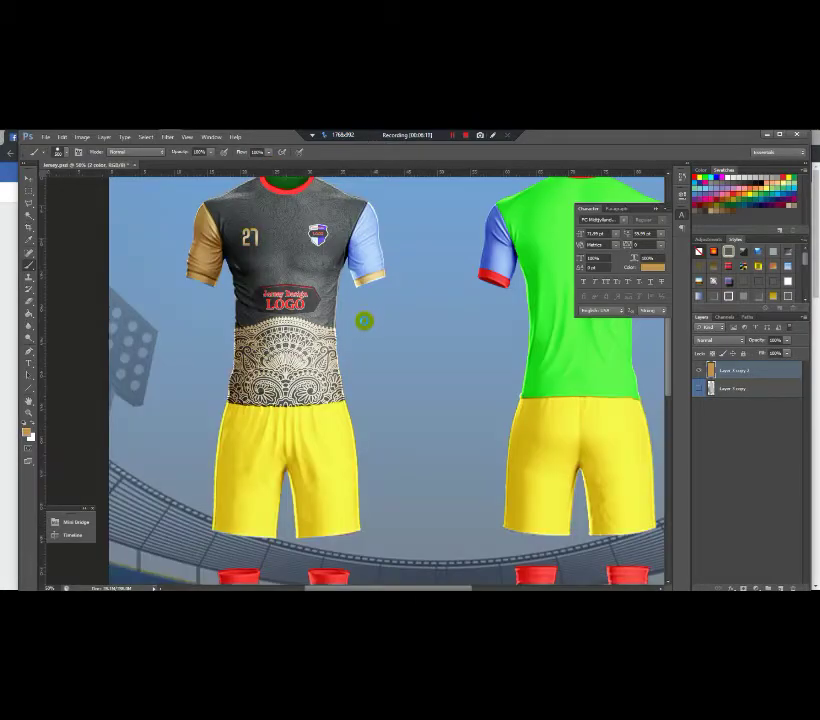
Paint the front collar band tan gold on Layer 26 in the ROUND group.
{"action": "left_click", "coordinate": [339, 261], "text": "alt"}
{"action": "left_click", "coordinate": [326, 238], "text": "alt"}
{"action": "left_click", "coordinate": [302, 198], "text": "ctrl"}
{"action": "left_click", "coordinate": [299, 194], "text": "ctrl"}
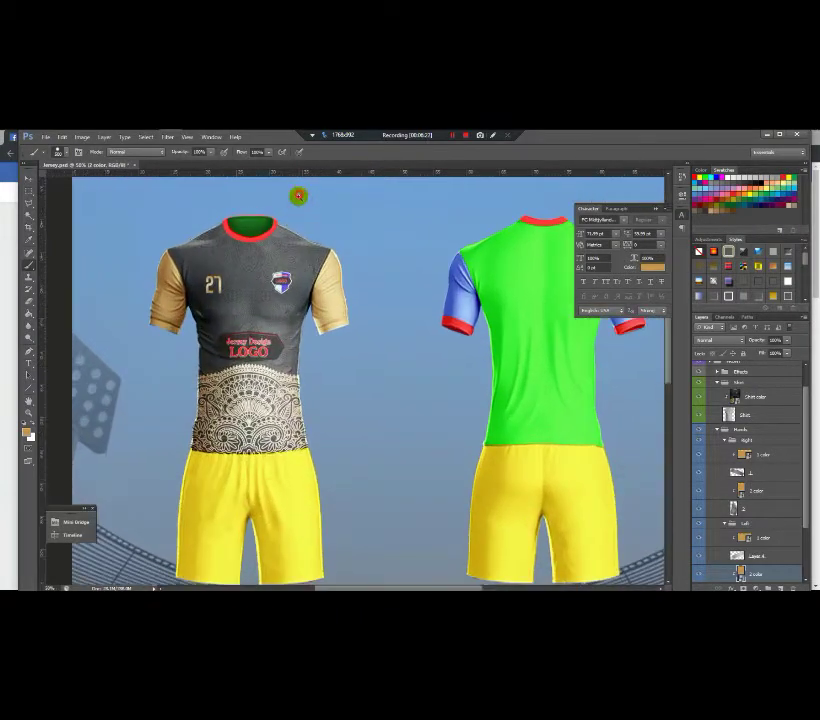
{"action": "scroll", "coordinate": [298, 194], "scroll_direction": "up", "scroll_amount": 1}
{"action": "scroll", "coordinate": [735, 378], "scroll_direction": "up", "scroll_amount": 2}
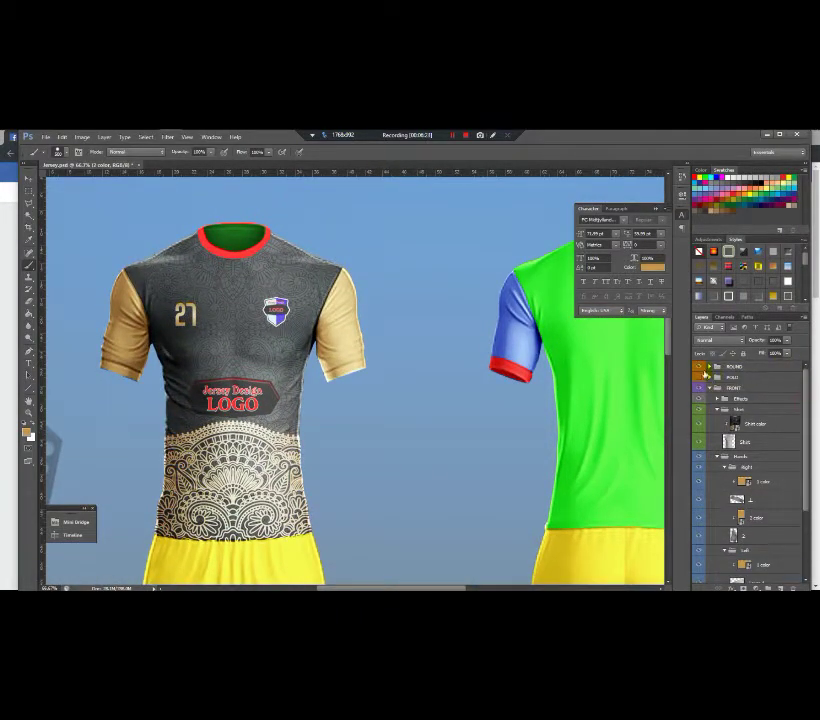
{"action": "left_click", "coordinate": [710, 368]}
{"action": "left_click", "coordinate": [726, 474]}
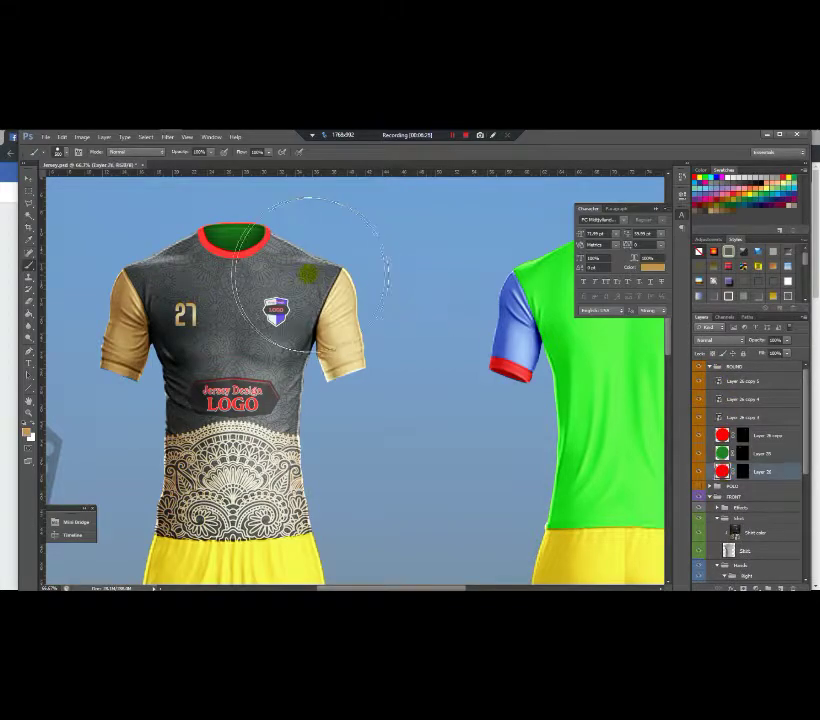
{"action": "left_click", "coordinate": [243, 239]}
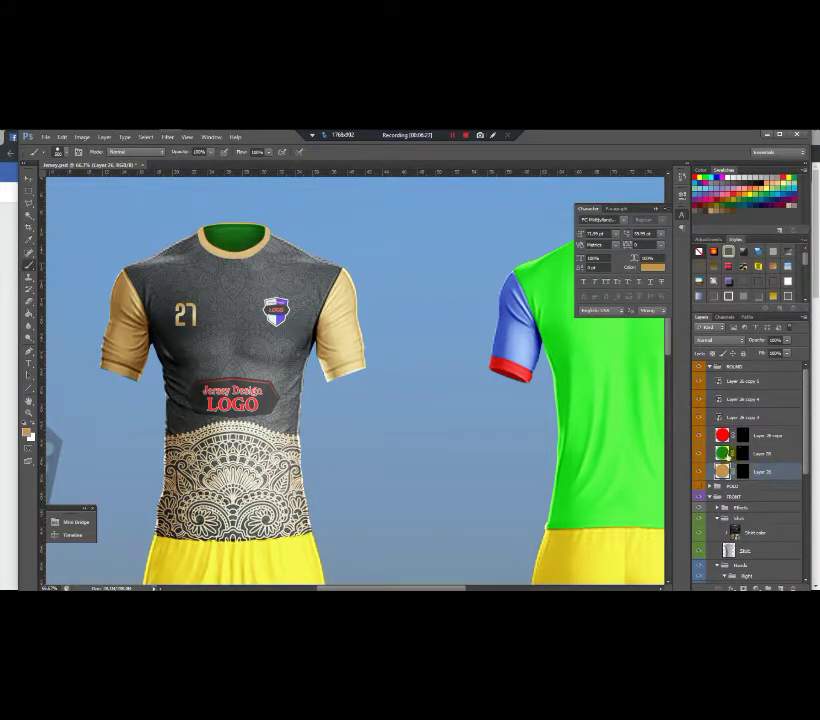
Try painting the inner collar on Layer 28 in a dark grey sampled from the shirt, and undo it.
{"action": "left_click", "coordinate": [722, 454]}
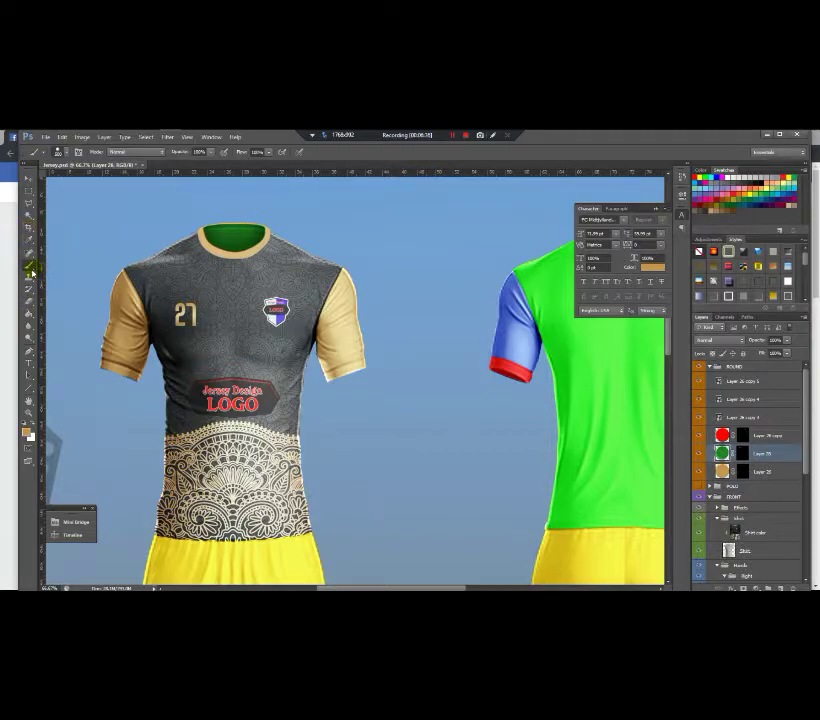
{"action": "left_click", "coordinate": [174, 263], "text": "alt"}
{"action": "left_click", "coordinate": [235, 244]}
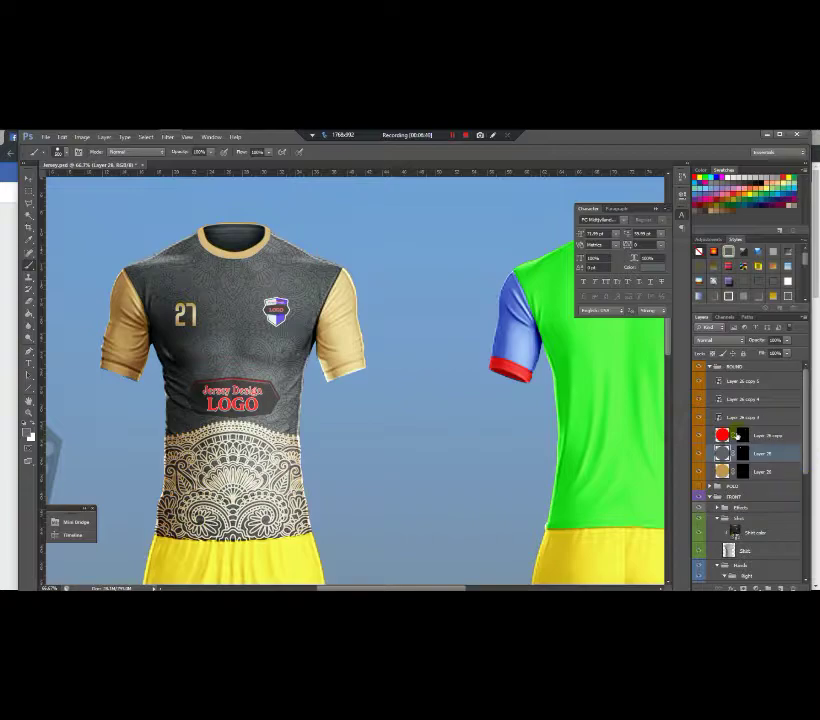
{"action": "key", "text": "ctrl+z"}
Try painting the back collar on Layer 26 copy with the shirt's dark grey, and undo it.
{"action": "left_click", "coordinate": [724, 438]}
{"action": "left_click_drag", "start_coordinate": [489, 296], "coordinate": [260, 320]}
{"action": "left_click_drag", "start_coordinate": [351, 289], "coordinate": [339, 326]}
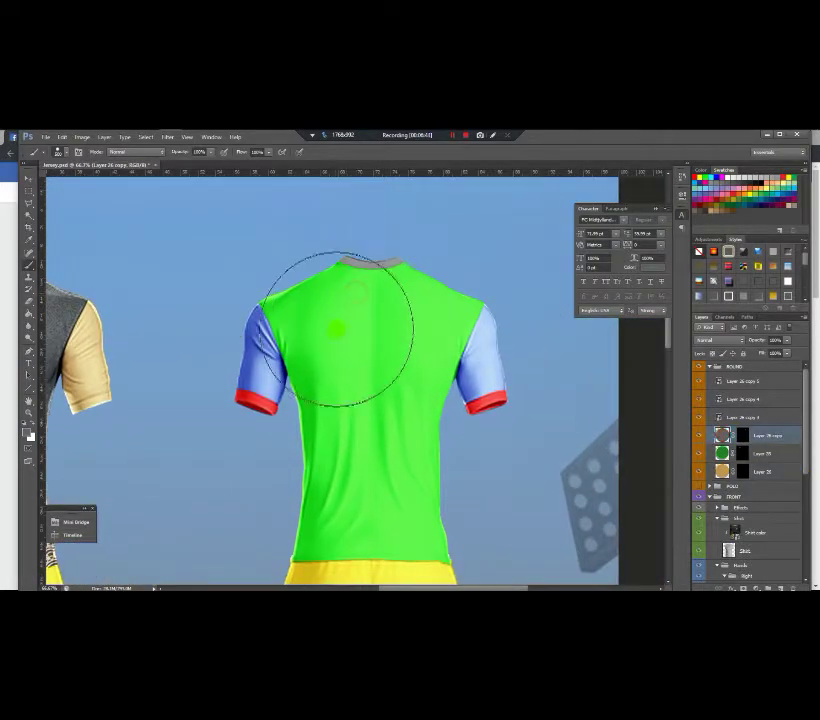
{"action": "key", "text": "ctrl+z"}
{"action": "key", "text": "bracketleft"}
{"action": "key", "text": "bracketleft"}
{"action": "key", "text": "bracketleft"}
{"action": "key", "text": "bracketleft"}
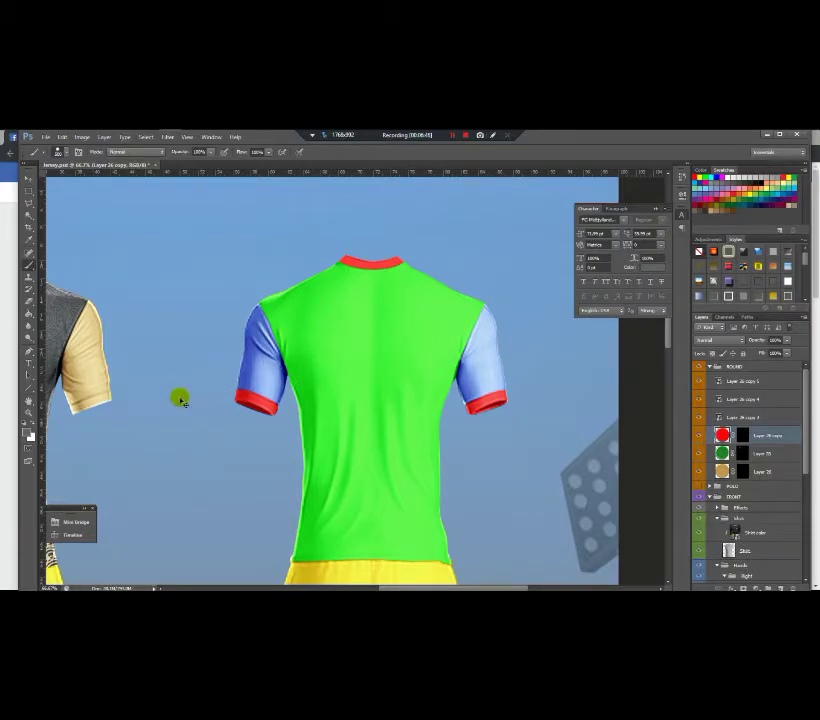
Open the front left sleeve's 2 color artwork, sample its tan gold as the foreground color, and close it.
{"action": "left_click", "coordinate": [240, 380], "text": "ctrl"}
{"action": "left_click_drag", "start_coordinate": [183, 382], "coordinate": [437, 381]}
{"action": "left_click_drag", "start_coordinate": [339, 385], "coordinate": [460, 392]}
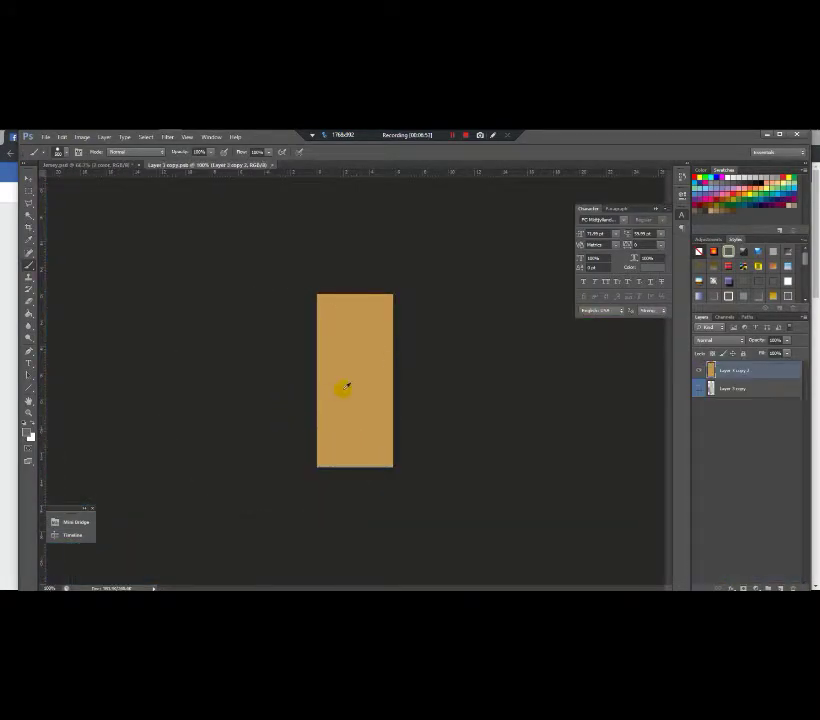
{"action": "left_click", "coordinate": [344, 388], "text": "alt"}
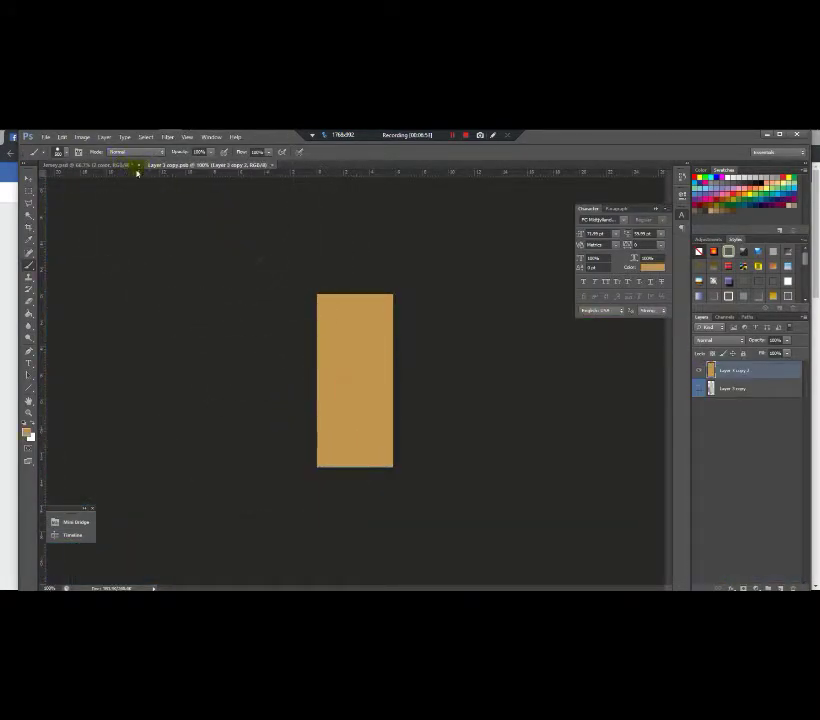
{"action": "left_click", "coordinate": [272, 166]}
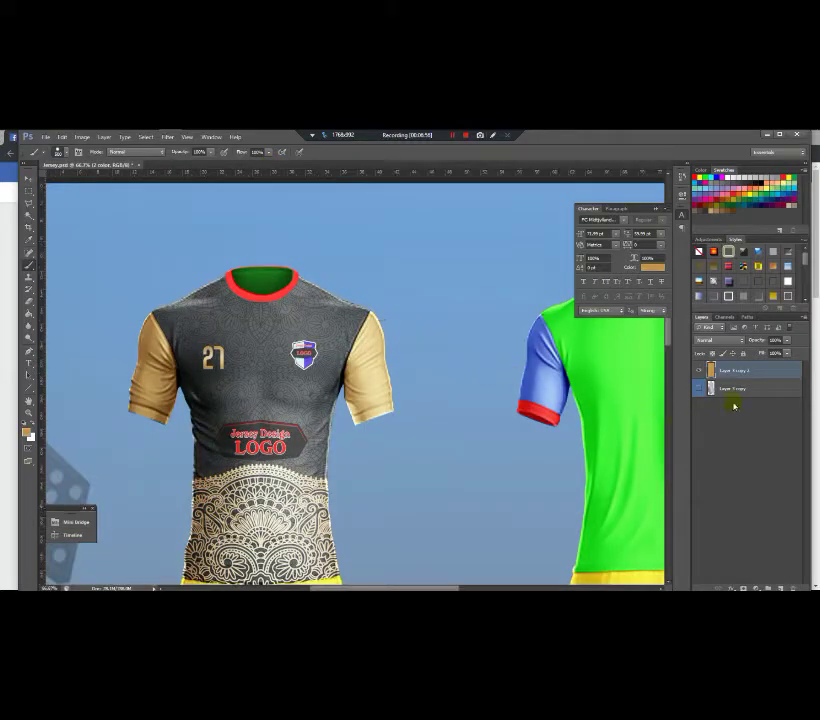
Fill Layer 26 in the ROUND group with the sampled tan gold to color the front collar band.
{"action": "left_click_drag", "start_coordinate": [808, 455], "coordinate": [802, 421]}
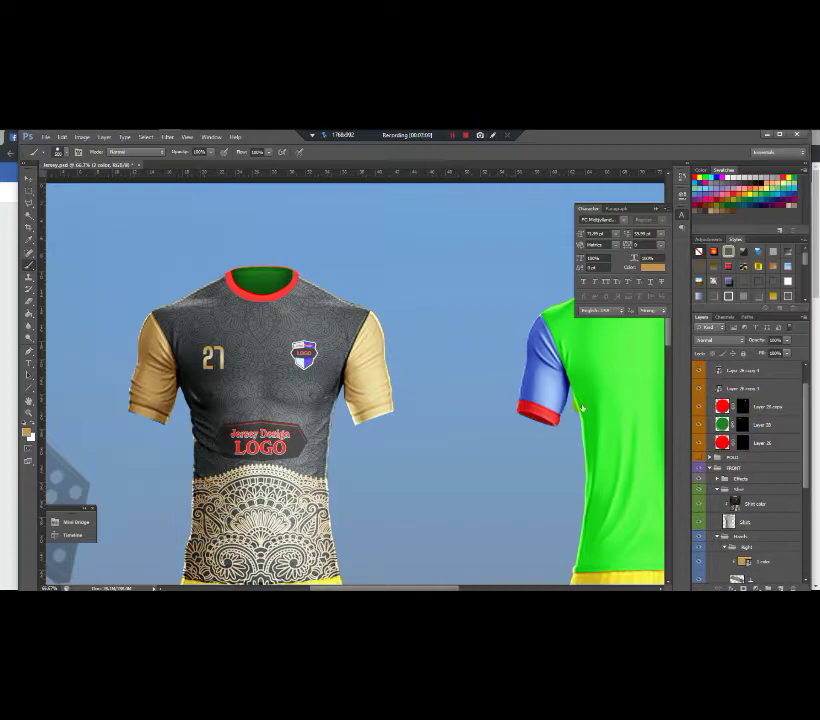
{"action": "left_click", "coordinate": [762, 442]}
{"action": "key", "text": "alt+BackSpace"}
Paint the back shirt's red collar band tan gold on Layer 26 copy.
{"action": "left_click_drag", "start_coordinate": [519, 392], "coordinate": [212, 392]}
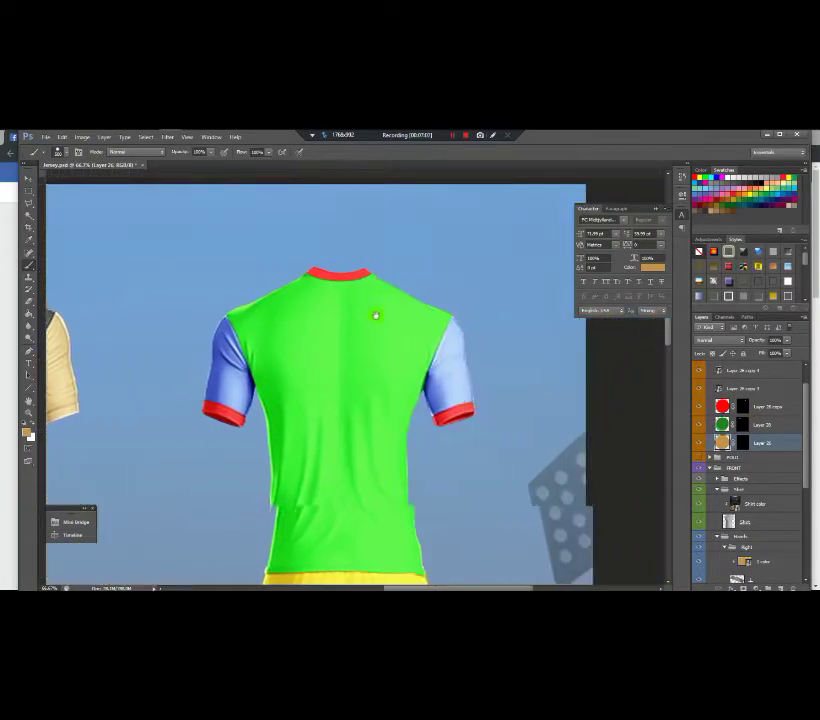
{"action": "left_click", "coordinate": [228, 286]}
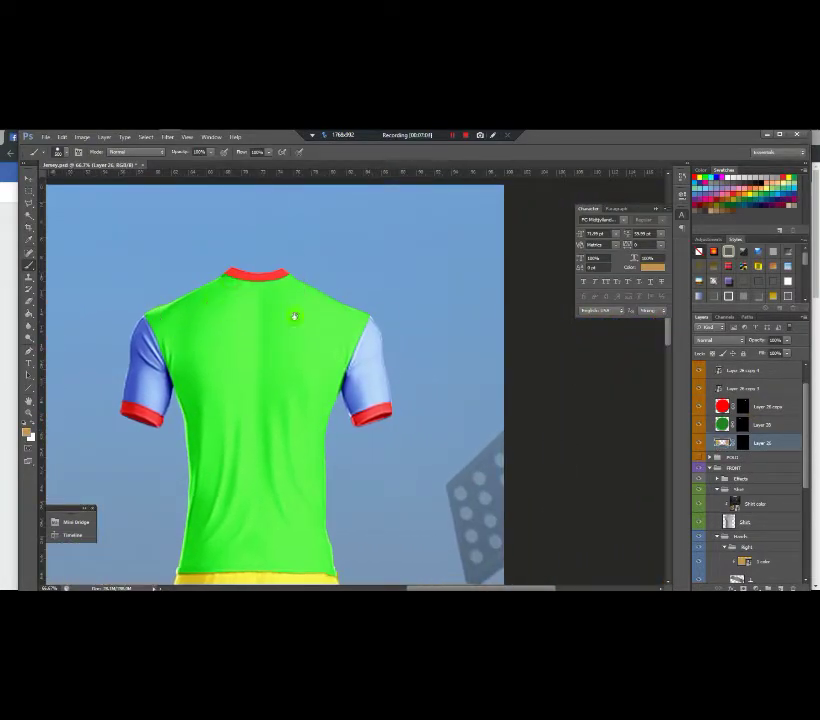
{"action": "left_click", "coordinate": [724, 409]}
{"action": "left_click", "coordinate": [229, 289]}
Paint the green inner collar on Layer 28 with dark grey sampled from the front shirt.
{"action": "left_click_drag", "start_coordinate": [206, 312], "coordinate": [542, 347]}
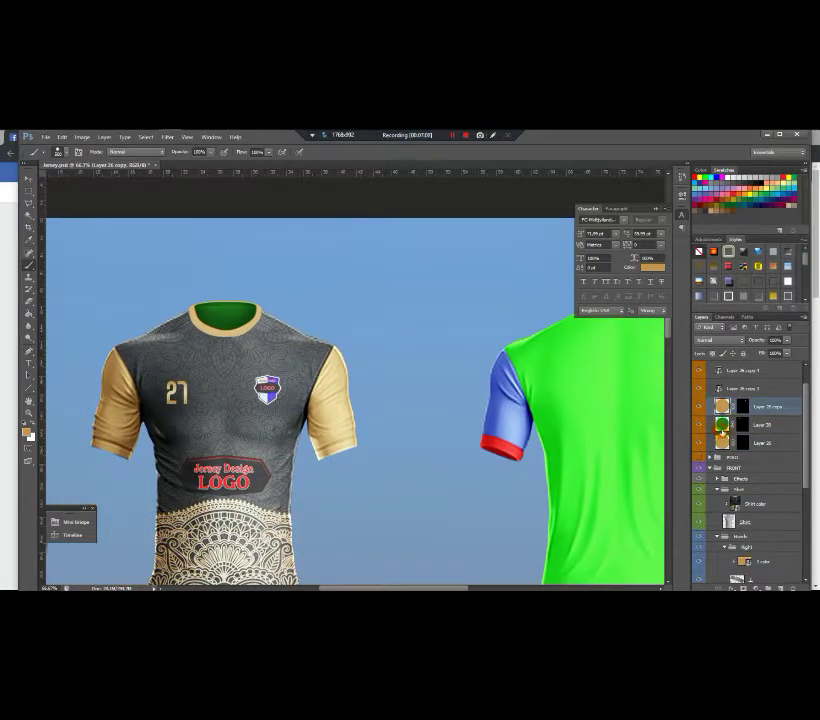
{"action": "left_click", "coordinate": [721, 428]}
{"action": "left_click", "coordinate": [225, 316], "text": "alt"}
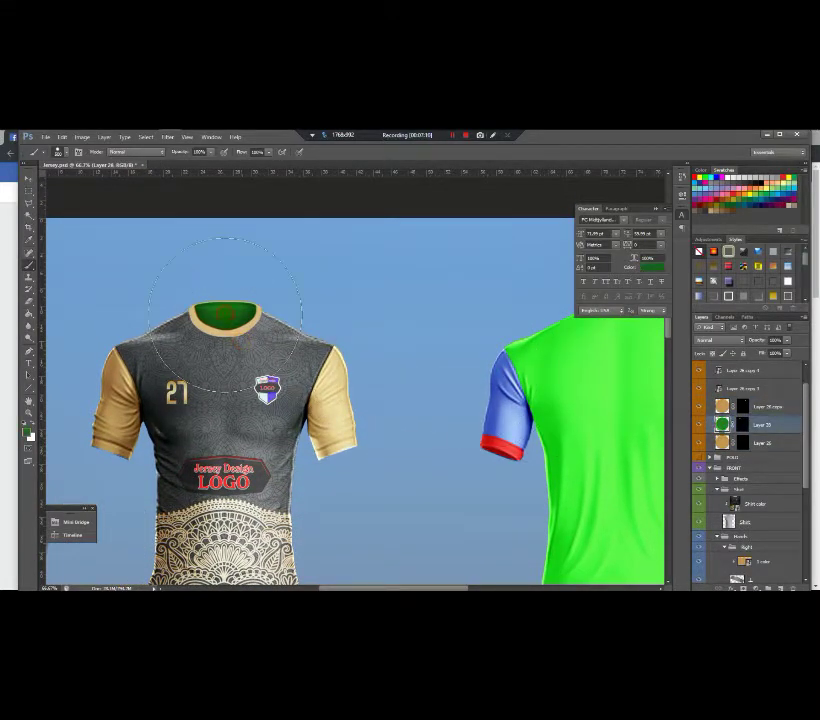
{"action": "left_click", "coordinate": [225, 317]}
{"action": "left_click", "coordinate": [293, 339], "text": "alt"}
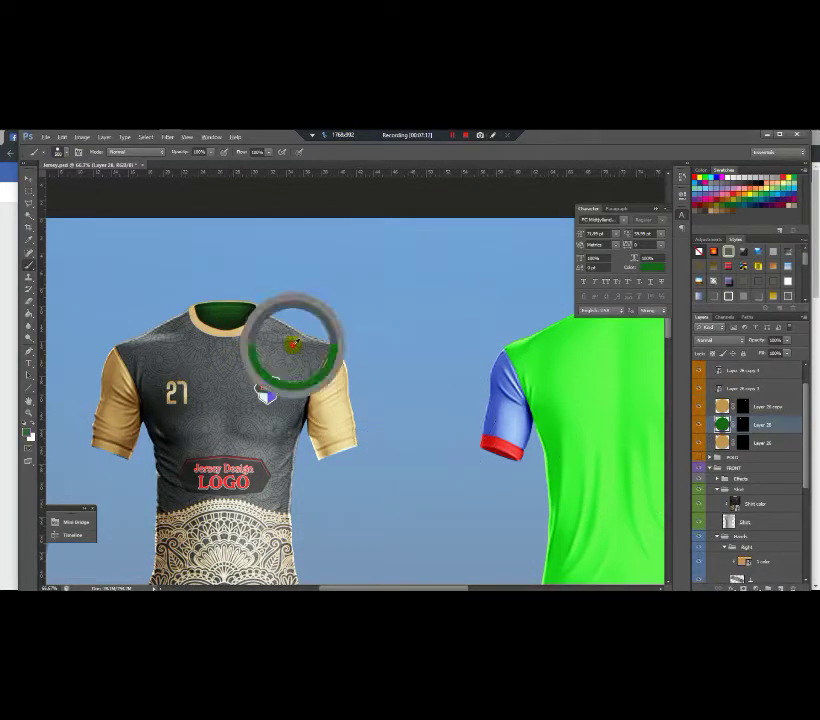
{"action": "left_click", "coordinate": [222, 310]}
Expand the Pant group inside FRONT and open its Pant color artwork for editing.
{"action": "scroll", "coordinate": [331, 385], "scroll_direction": "down", "scroll_amount": 1}
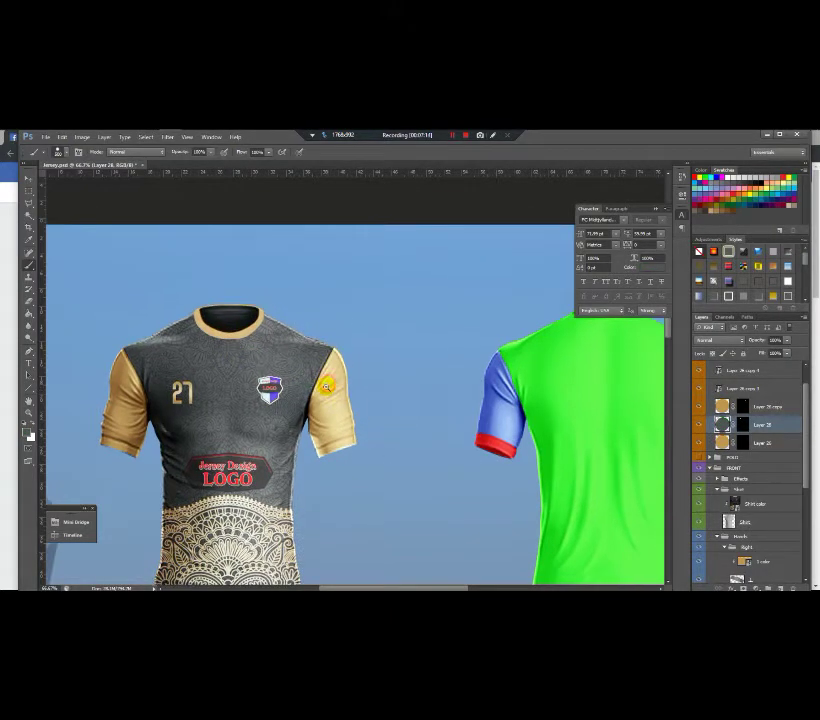
{"action": "scroll", "coordinate": [288, 478], "scroll_direction": "down", "scroll_amount": 1}
{"action": "scroll", "coordinate": [286, 480], "scroll_direction": "up", "scroll_amount": 1}
{"action": "scroll", "coordinate": [285, 480], "scroll_direction": "up", "scroll_amount": 1}
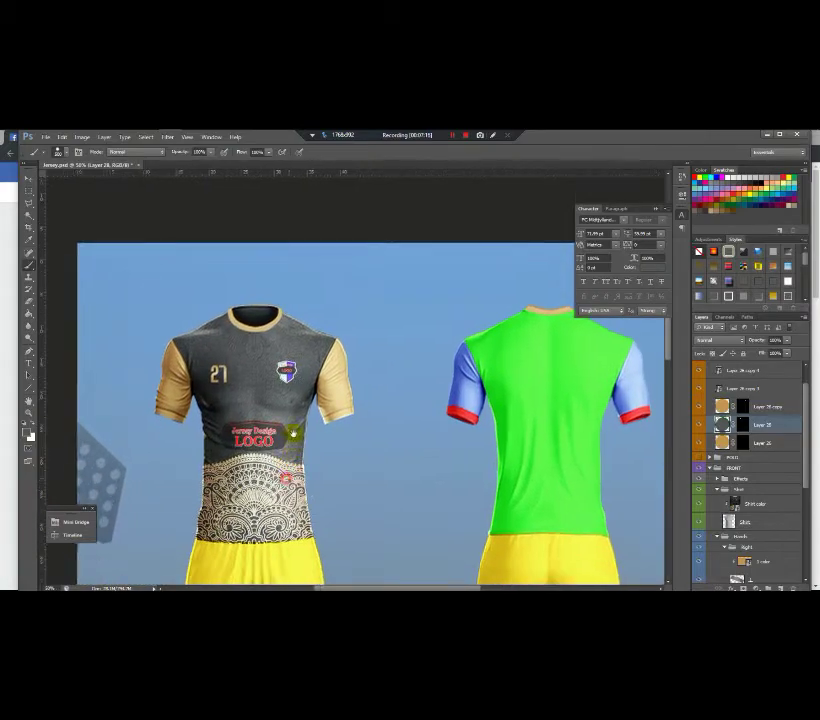
{"action": "left_click_drag", "start_coordinate": [805, 460], "coordinate": [801, 518]}
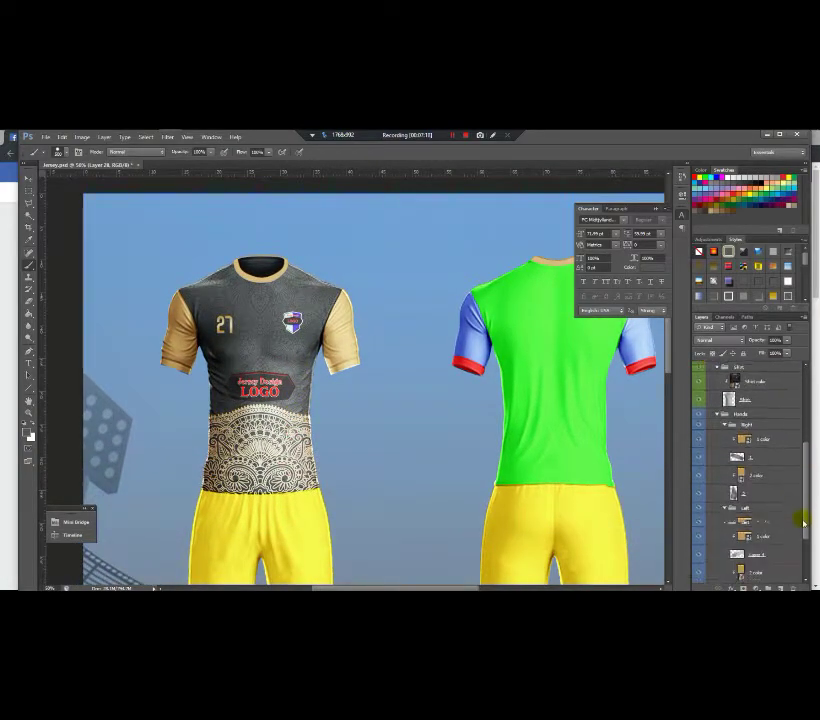
{"action": "left_click", "coordinate": [722, 568]}
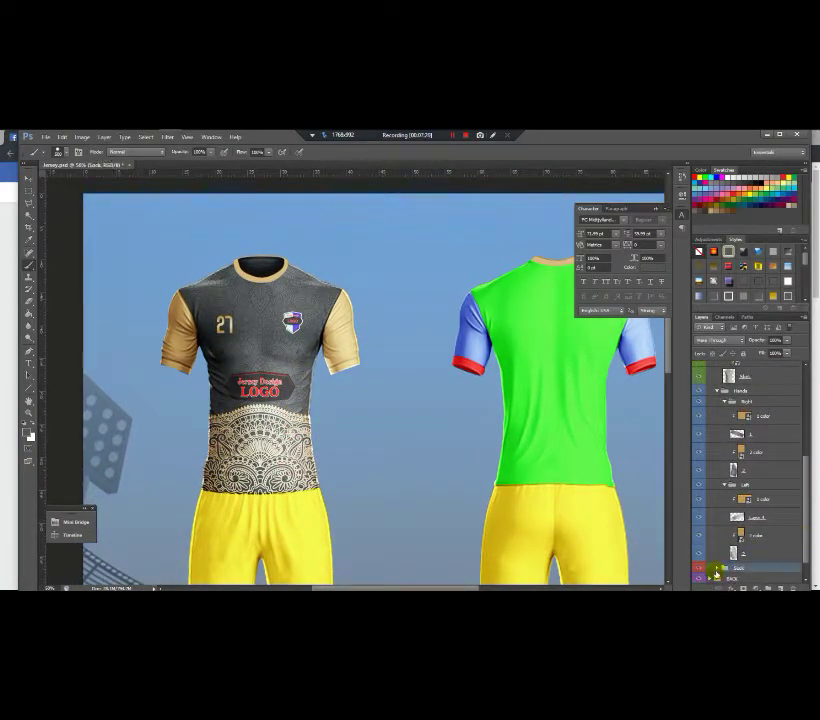
{"action": "key", "text": "ctrl+z"}
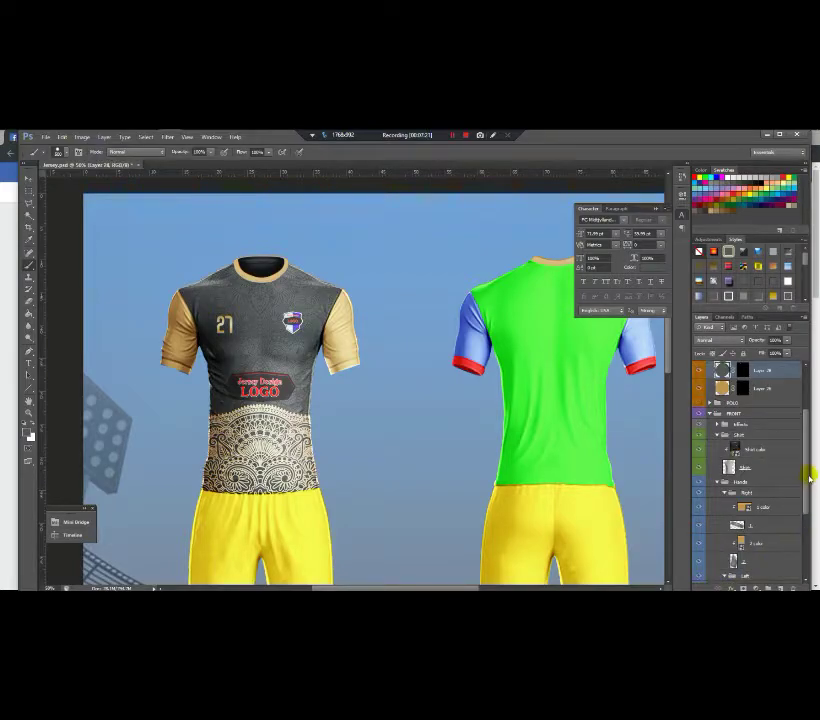
{"action": "left_click_drag", "start_coordinate": [807, 472], "coordinate": [801, 578]}
{"action": "left_click", "coordinate": [718, 537]}
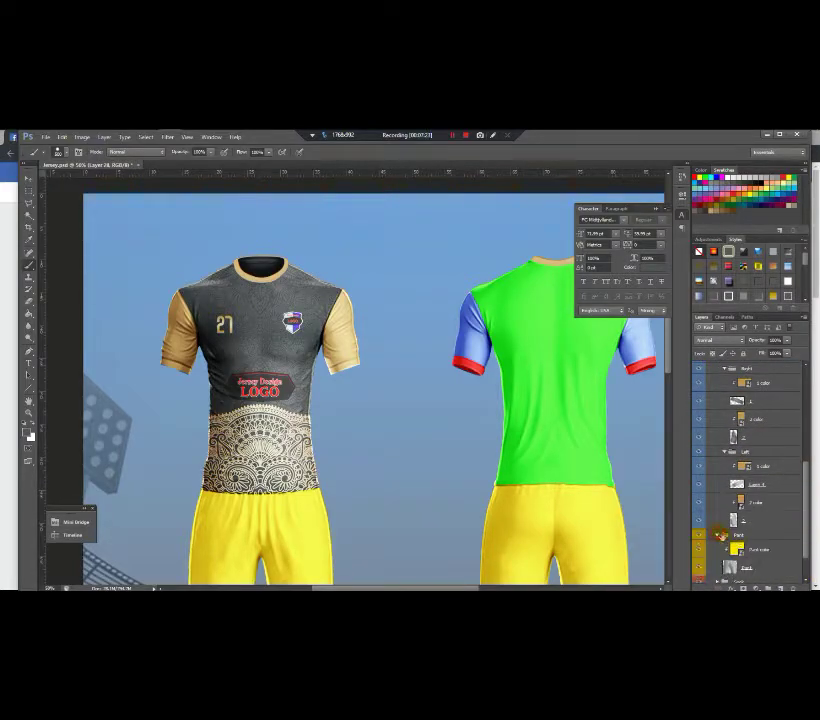
{"action": "left_click_drag", "start_coordinate": [806, 484], "coordinate": [803, 537]}
{"action": "left_click", "coordinate": [741, 516]}
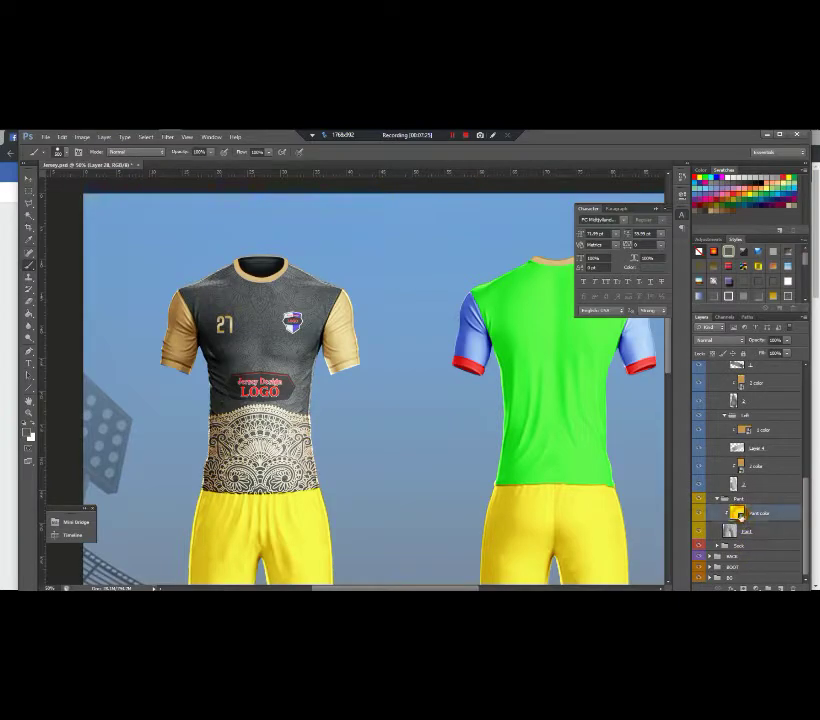
{"action": "double_click", "coordinate": [741, 516]}
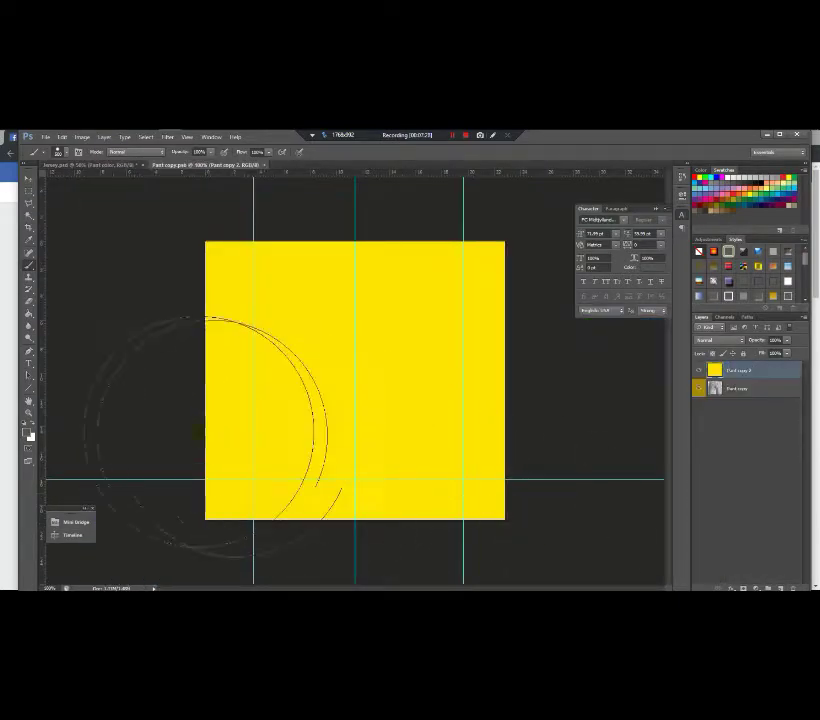
Paint the whole yellow Pant copy 2 layer black, then save and close the pants artwork.
{"action": "left_click", "coordinate": [28, 434]}
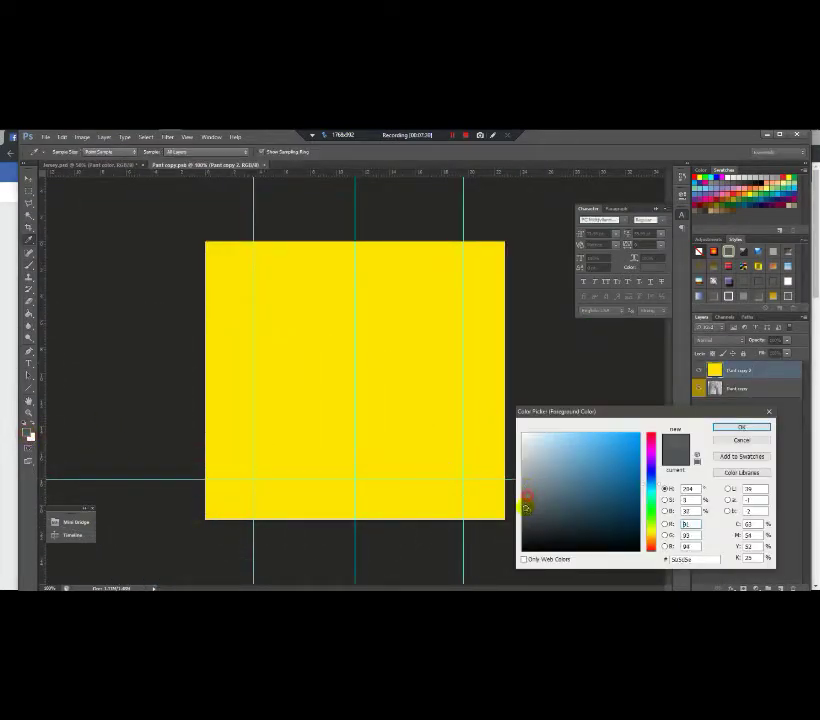
{"action": "left_click_drag", "start_coordinate": [526, 509], "coordinate": [520, 569]}
{"action": "left_click", "coordinate": [735, 428]}
{"action": "key", "text": "b"}
{"action": "mouse_move", "coordinate": [229, 346]}
{"action": "left_mouse_down"}
{"action": "mouse_move", "coordinate": [490, 481]}
{"action": "mouse_move", "coordinate": [105, 396]}
{"action": "mouse_move", "coordinate": [207, 256]}
{"action": "left_mouse_up"}
{"action": "left_click", "coordinate": [270, 168]}
{"action": "left_click", "coordinate": [372, 308]}
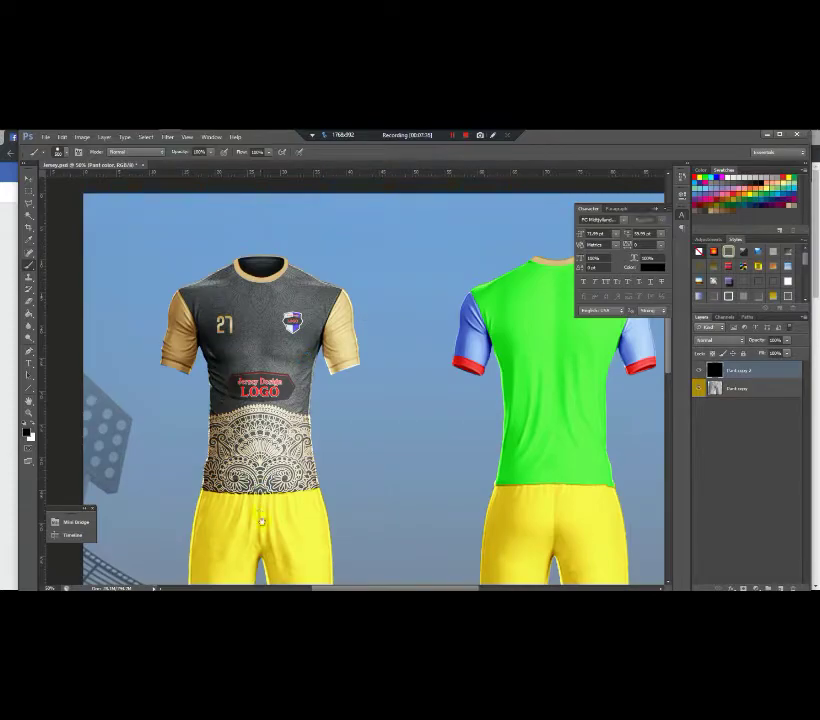
Reopen the Pant color artwork and place the jersey design shield logo, scaled down, on the left vertical guide above the horizontal guide.
{"action": "left_click_drag", "start_coordinate": [269, 520], "coordinate": [277, 457]}
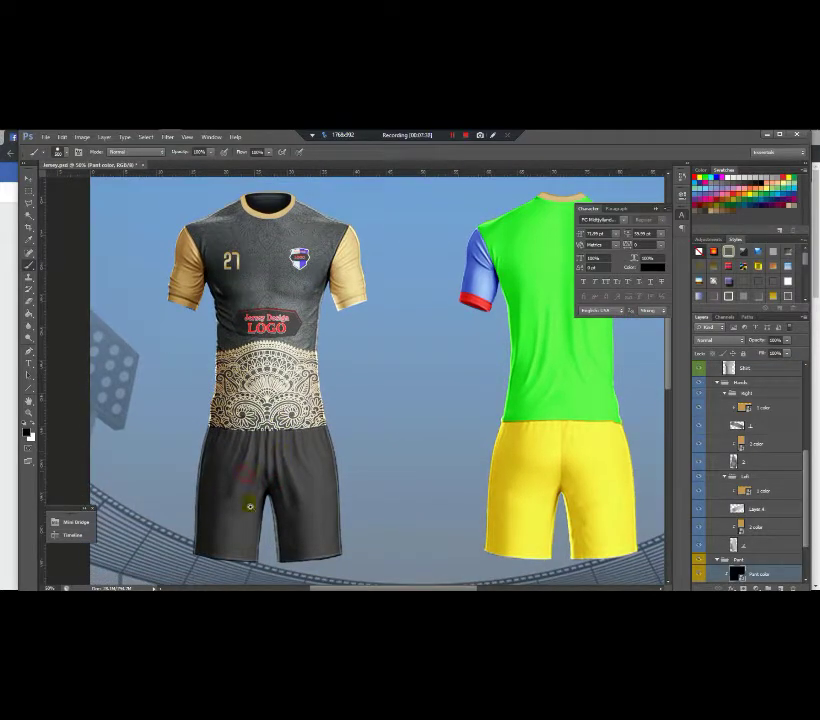
{"action": "left_click", "coordinate": [245, 517], "text": "ctrl"}
{"action": "left_click", "coordinate": [242, 537], "text": "alt"}
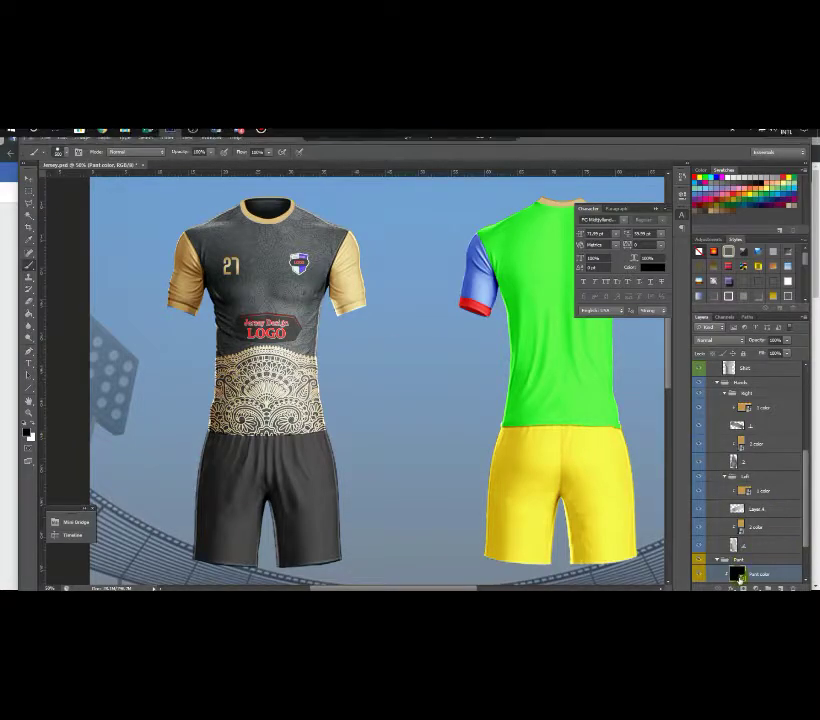
{"action": "double_click", "coordinate": [740, 578]}
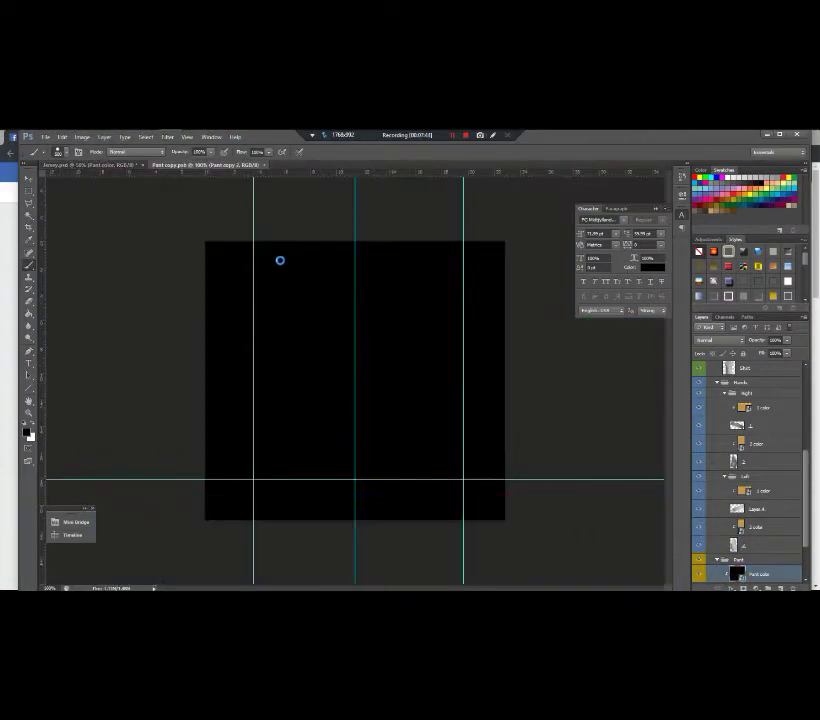
{"action": "left_click", "coordinate": [128, 139]}
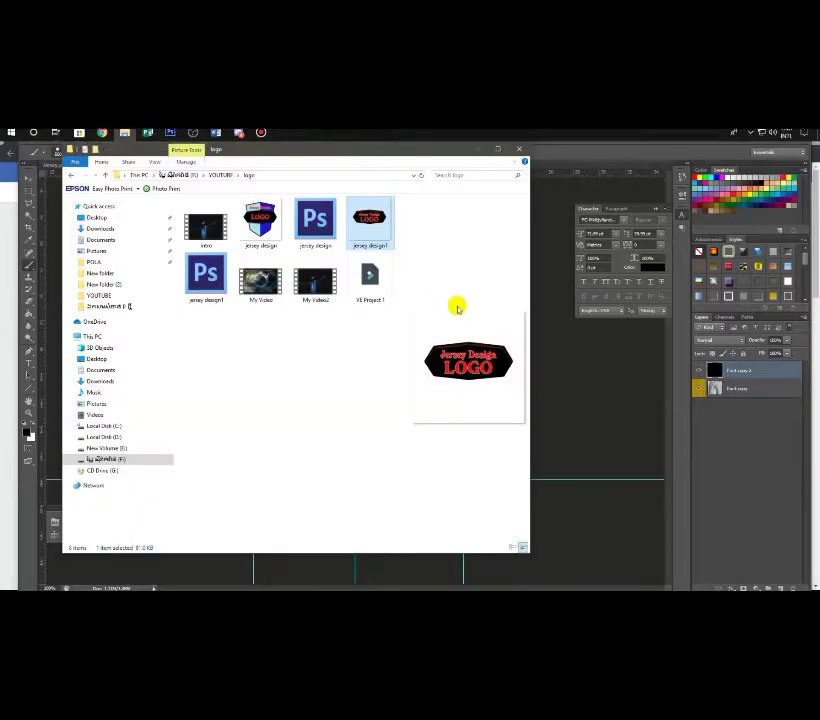
{"action": "left_click_drag", "start_coordinate": [270, 217], "coordinate": [512, 348]}
{"action": "left_click_drag", "start_coordinate": [493, 242], "coordinate": [279, 434]}
{"action": "key", "text": "Return"}
Give the shield logo a white outside stroke with a size of 3 px.
{"action": "left_click", "coordinate": [791, 374]}
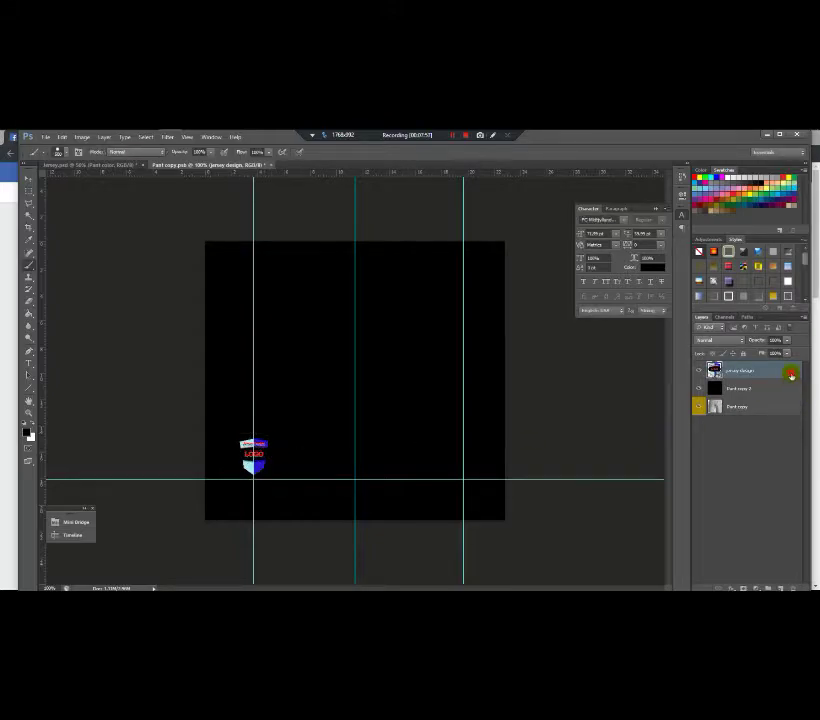
{"action": "double_click", "coordinate": [791, 374]}
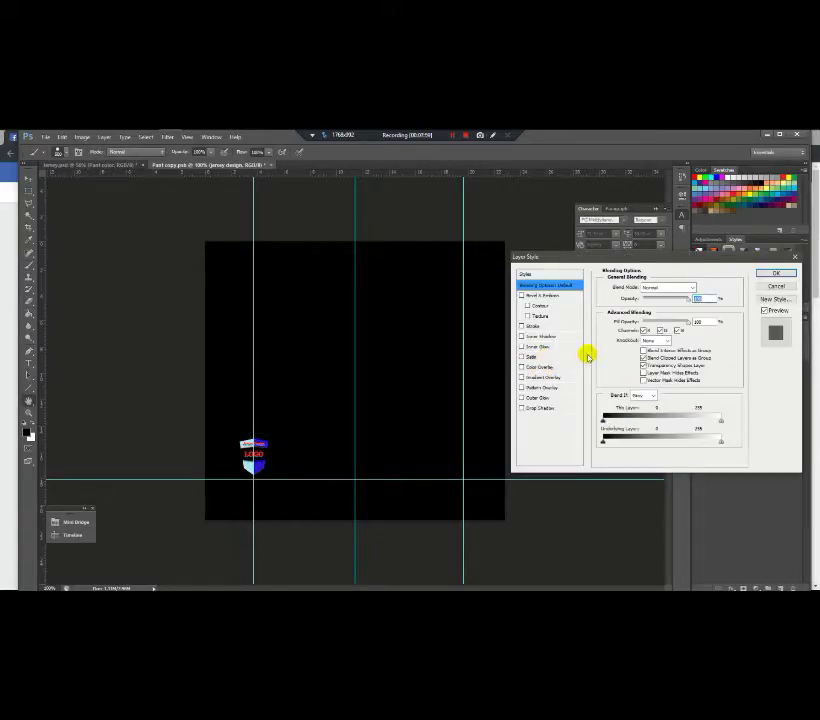
{"action": "left_click", "coordinate": [538, 367]}
{"action": "left_click", "coordinate": [521, 367]}
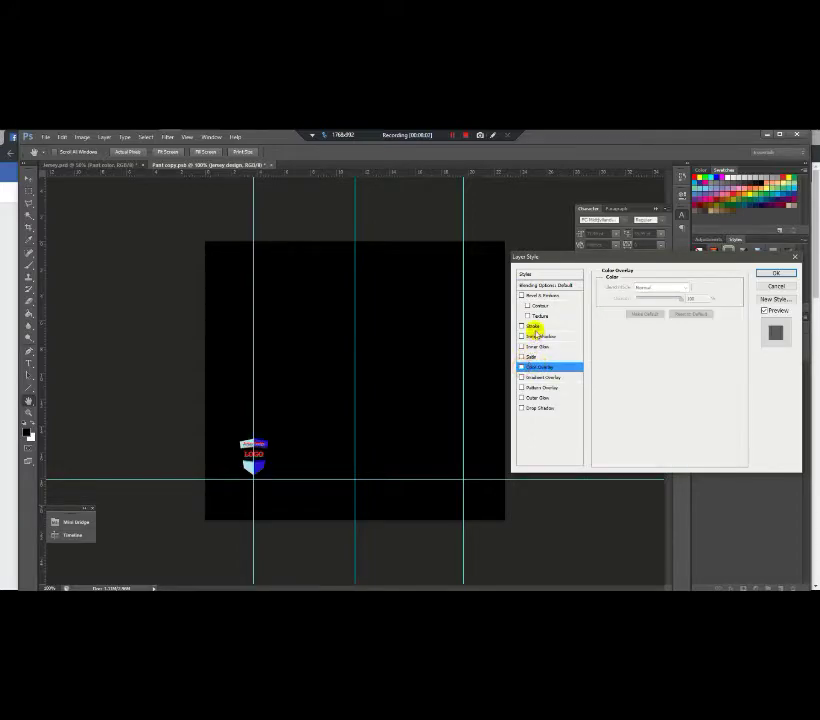
{"action": "left_click", "coordinate": [531, 326]}
{"action": "left_click", "coordinate": [626, 350]}
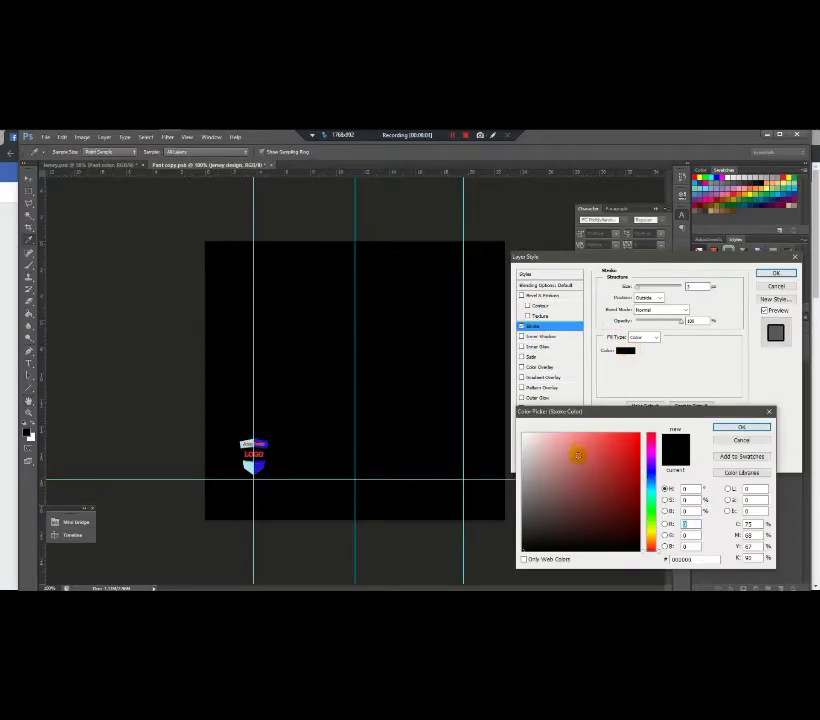
{"action": "left_click_drag", "start_coordinate": [573, 457], "coordinate": [474, 400]}
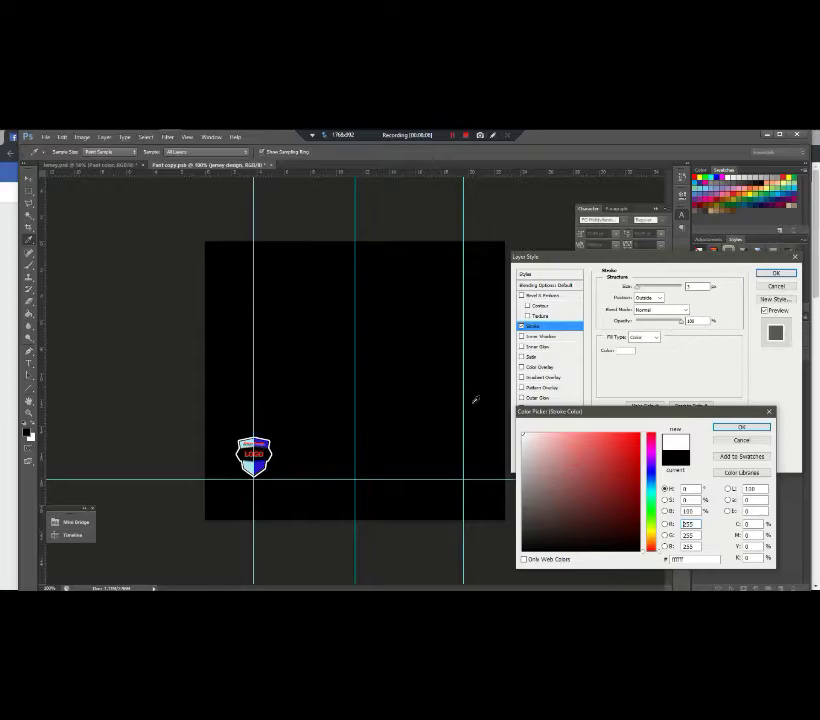
{"action": "left_click", "coordinate": [728, 426]}
{"action": "left_click", "coordinate": [774, 274]}
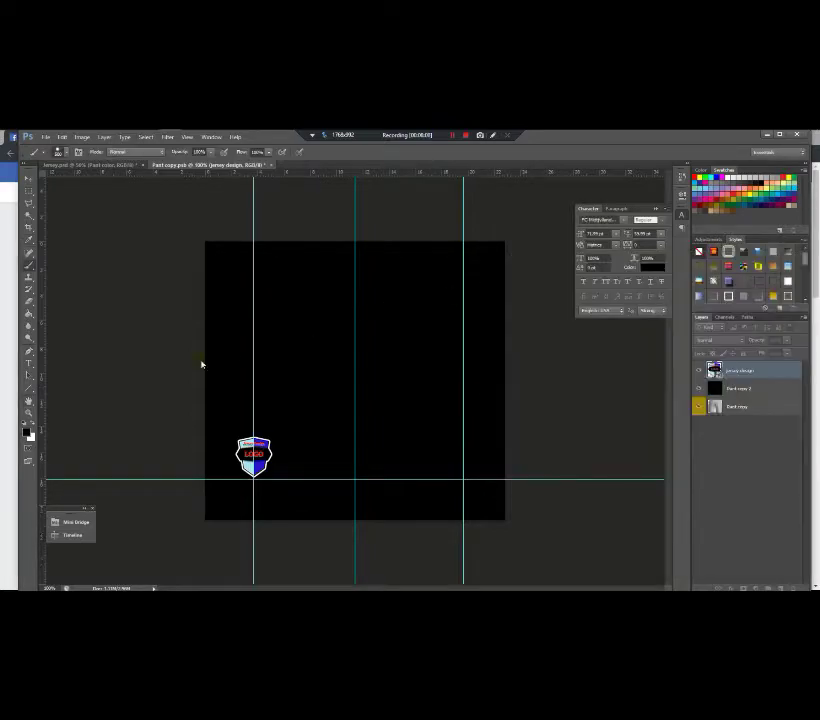
Add the number 27 as text beside the right vertical guide, level with the shield logo, and give it a gold gradient style.
{"action": "left_click", "coordinate": [29, 362]}
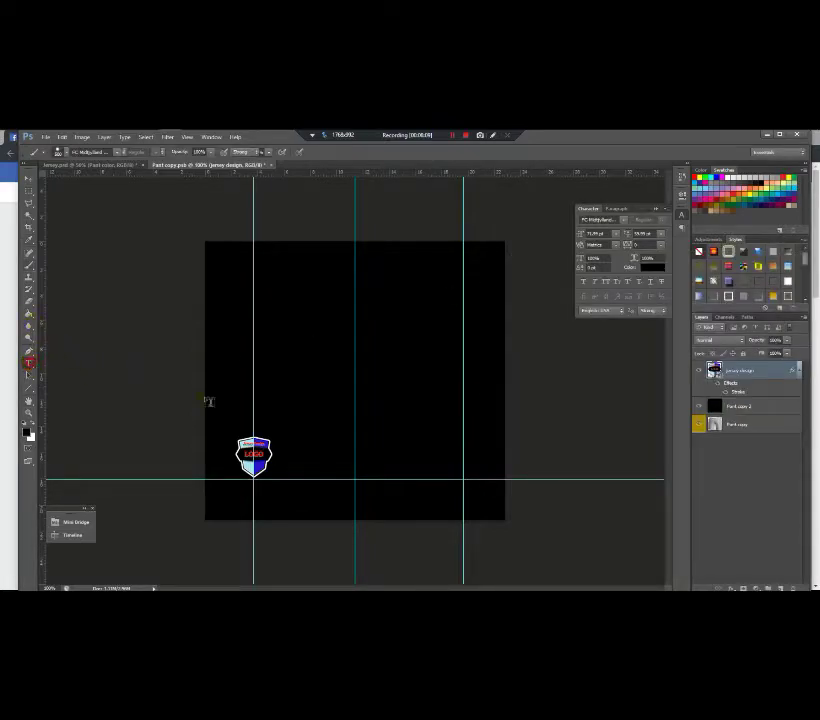
{"action": "left_click", "coordinate": [433, 464]}
{"action": "type", "text": "0"}
{"action": "double_click", "coordinate": [433, 463]}
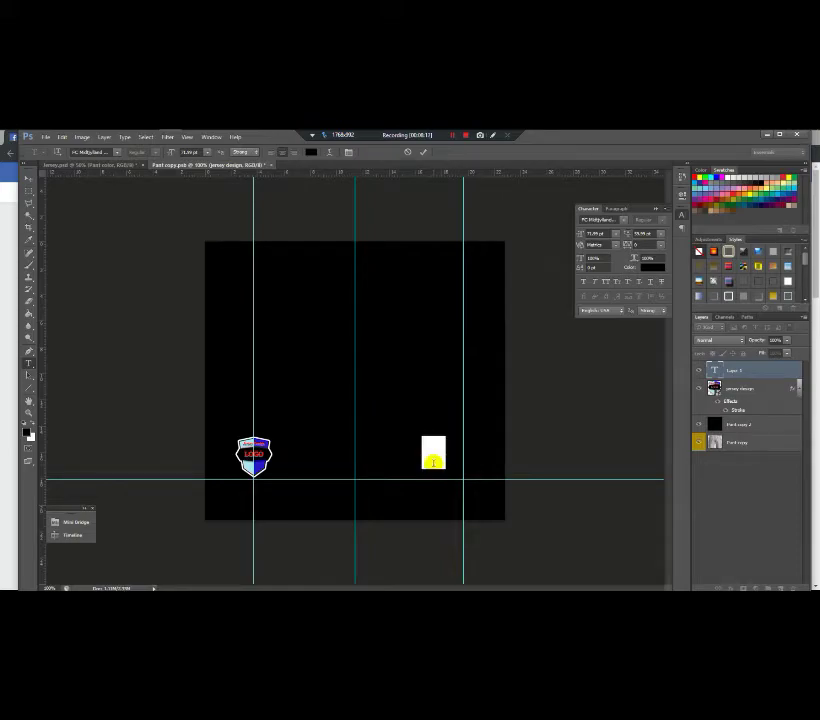
{"action": "left_click", "coordinate": [310, 153]}
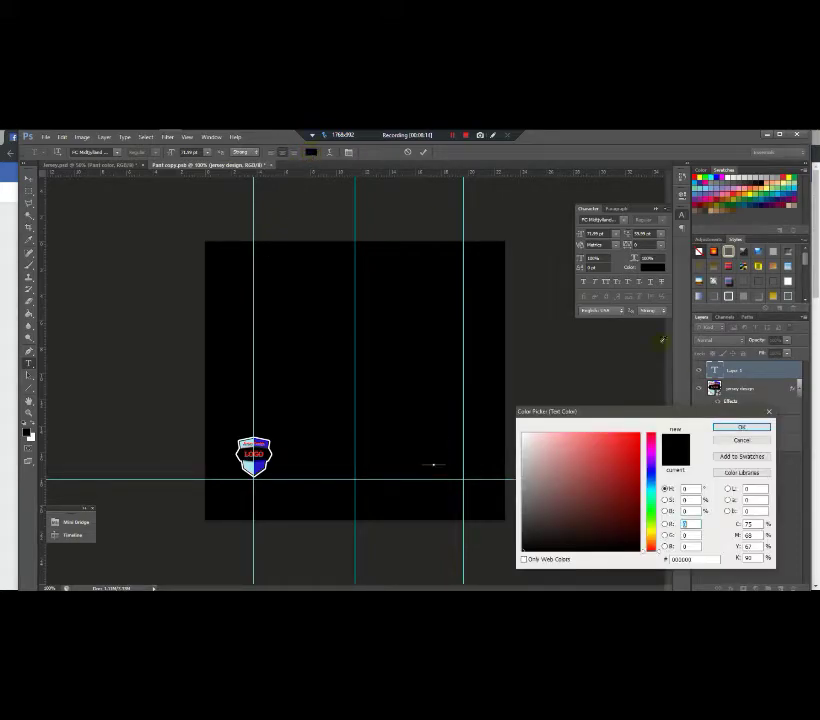
{"action": "left_click", "coordinate": [768, 412]}
{"action": "left_click", "coordinate": [773, 297]}
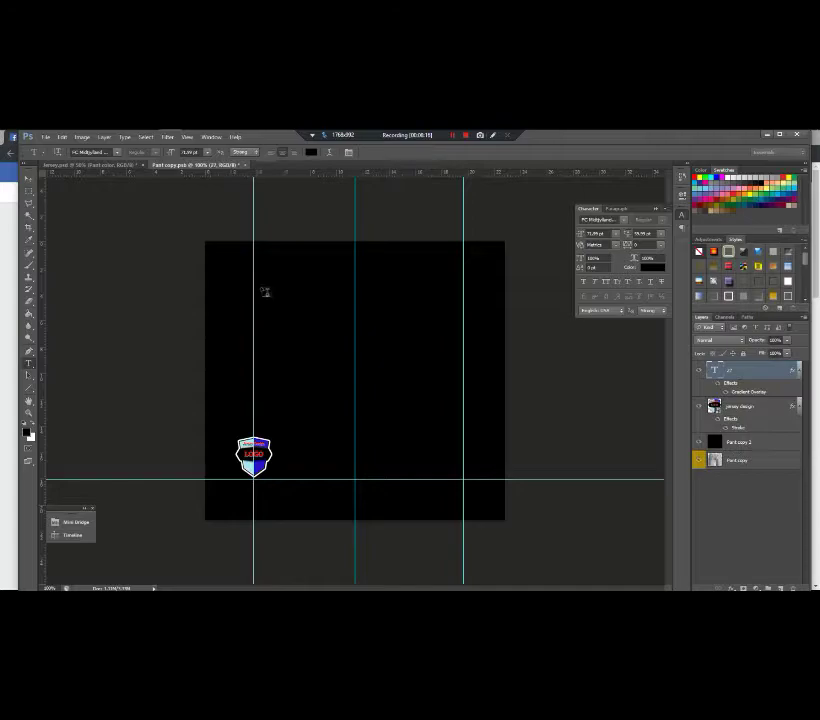
Enlarge the number 27 to about 150% and set its right edge on the right vertical guide.
{"action": "key", "text": "ctrl+t"}
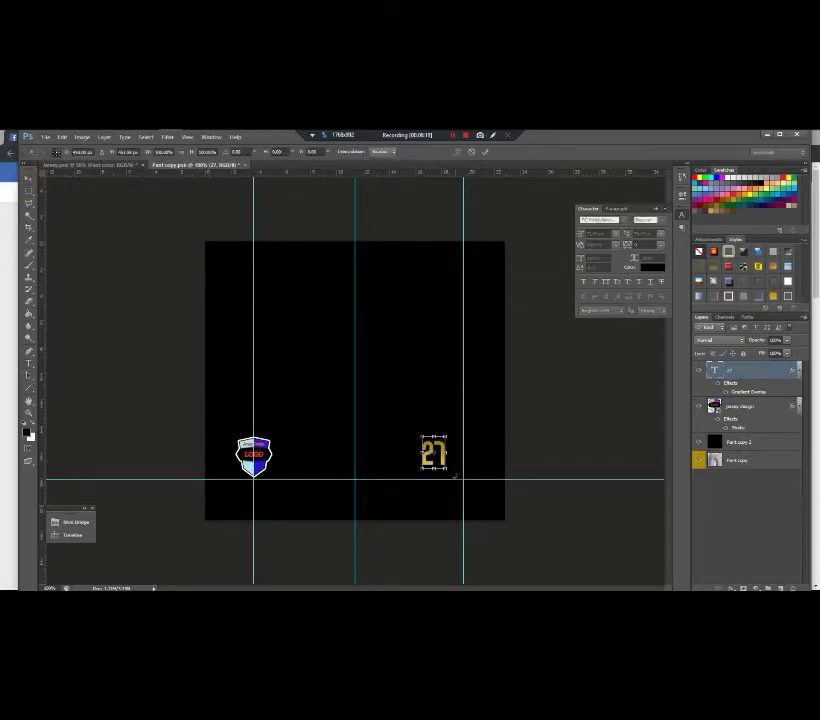
{"action": "left_click_drag", "start_coordinate": [447, 469], "coordinate": [467, 487]}
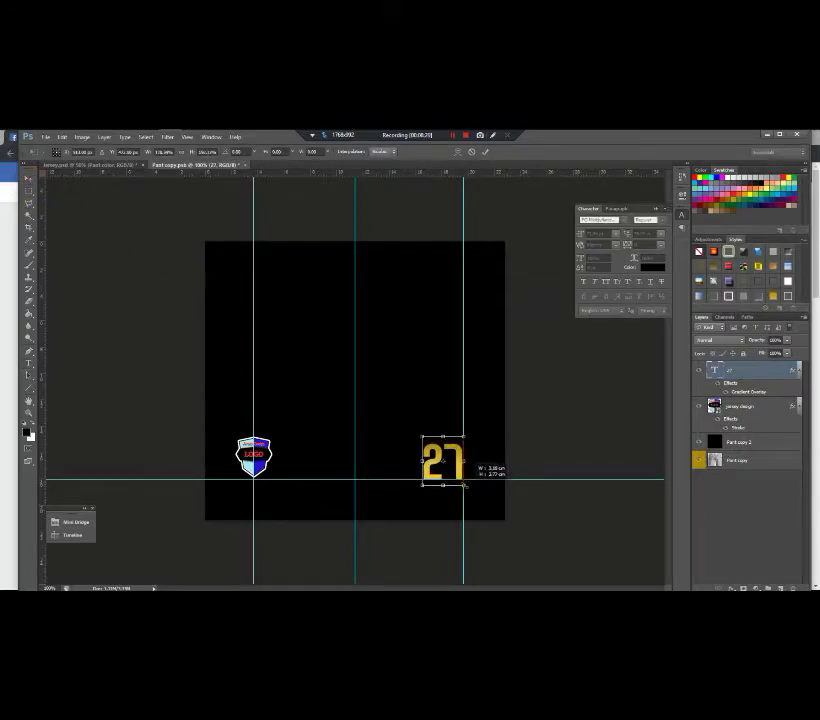
{"action": "left_click_drag", "start_coordinate": [421, 461], "coordinate": [459, 450]}
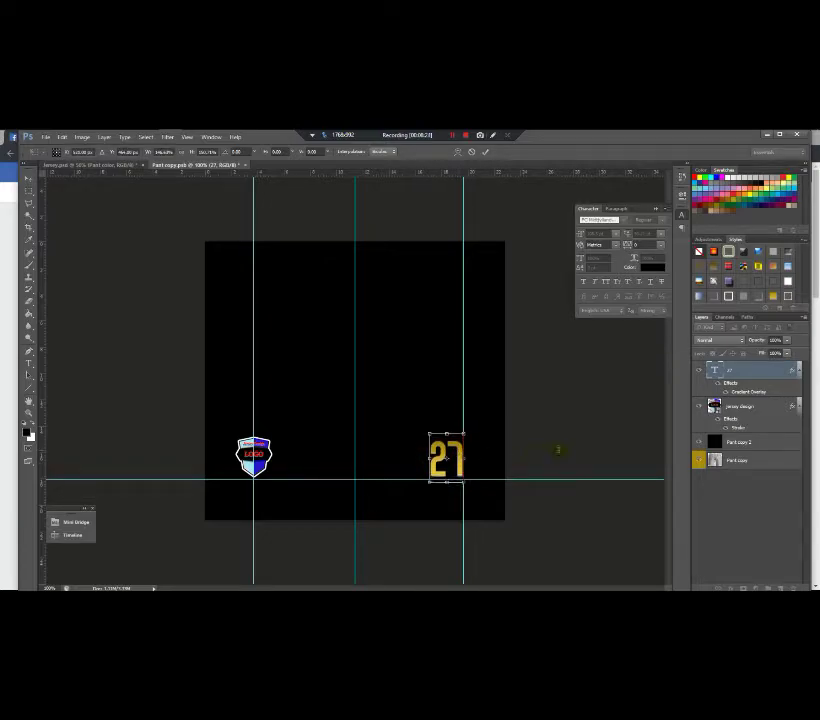
{"action": "key", "text": "Return"}
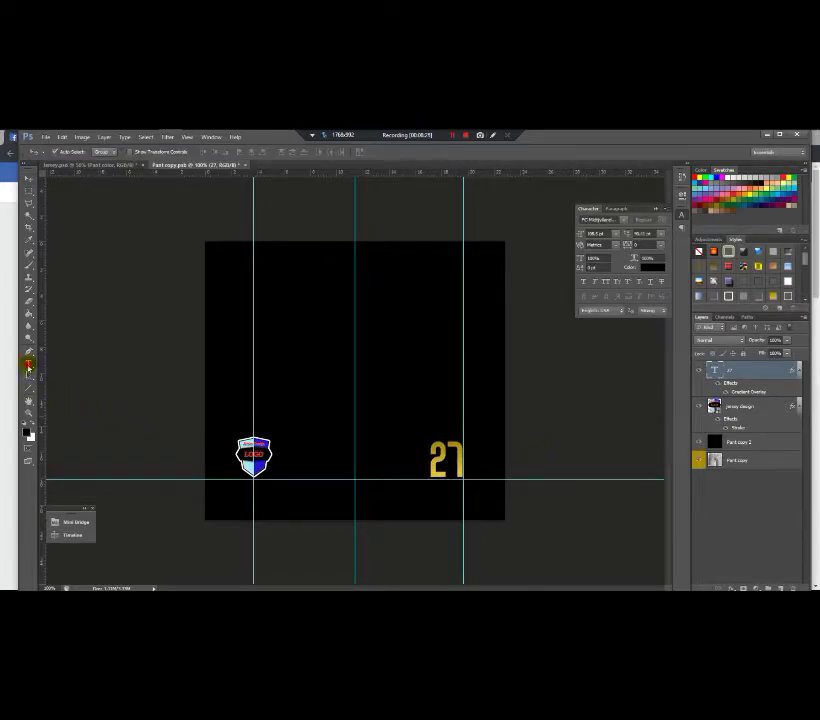
Apply the tan-gold gradient style to the number 27, then save and close Pant copy.psb.
{"action": "left_click", "coordinate": [28, 367]}
{"action": "left_click", "coordinate": [447, 460]}
{"action": "key", "text": "ctrl+a"}
{"action": "left_click_drag", "start_coordinate": [804, 260], "coordinate": [806, 299]}
{"action": "left_click", "coordinate": [775, 283]}
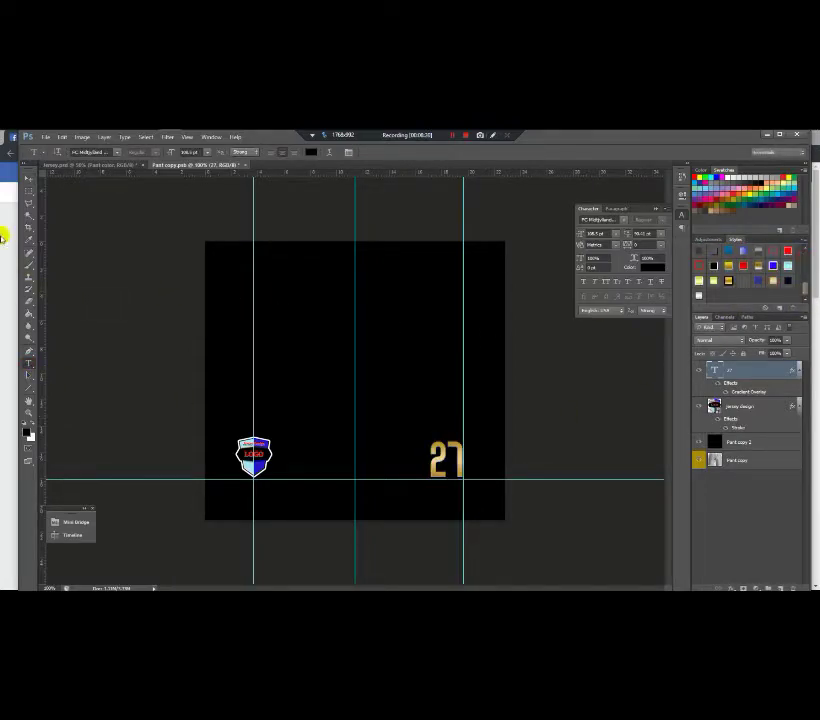
{"action": "left_click", "coordinate": [29, 182]}
{"action": "left_click", "coordinate": [246, 165]}
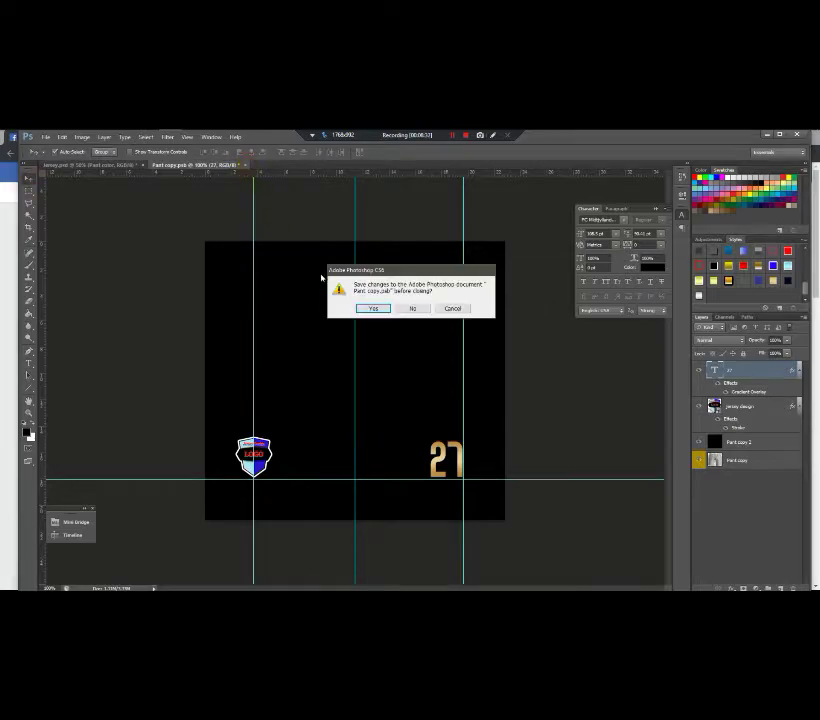
{"action": "left_click", "coordinate": [366, 308]}
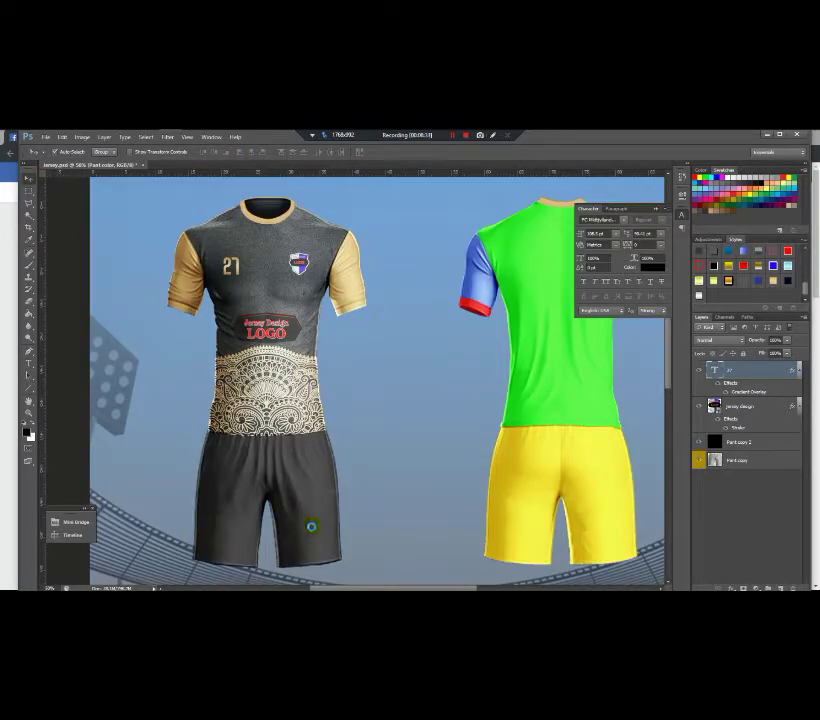
Expand the front kit's Sock layer group to show its left and right sock color layers.
{"action": "scroll", "coordinate": [313, 532], "scroll_direction": "down", "scroll_amount": 2}
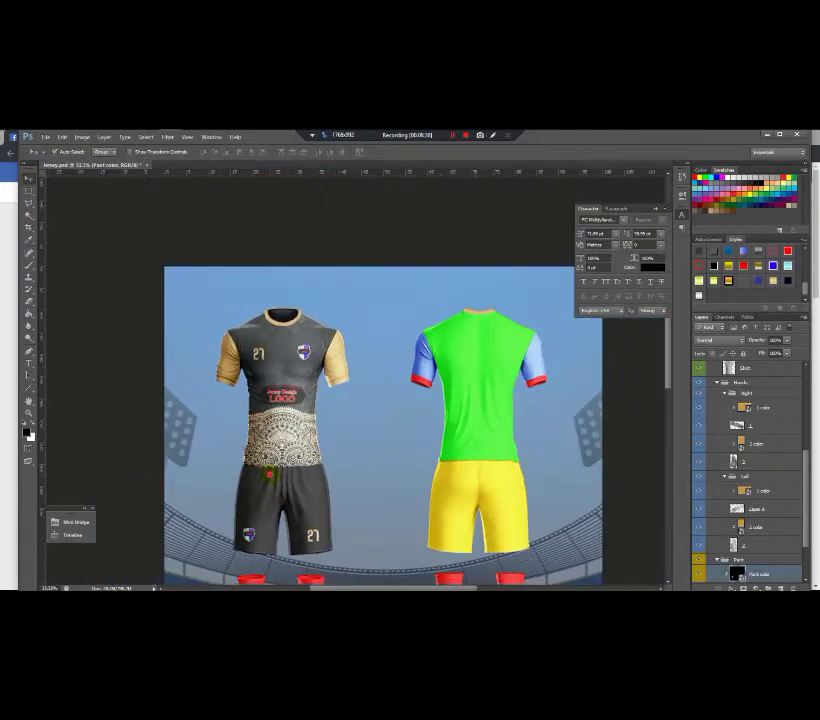
{"action": "scroll", "coordinate": [322, 491], "scroll_direction": "up", "scroll_amount": 1}
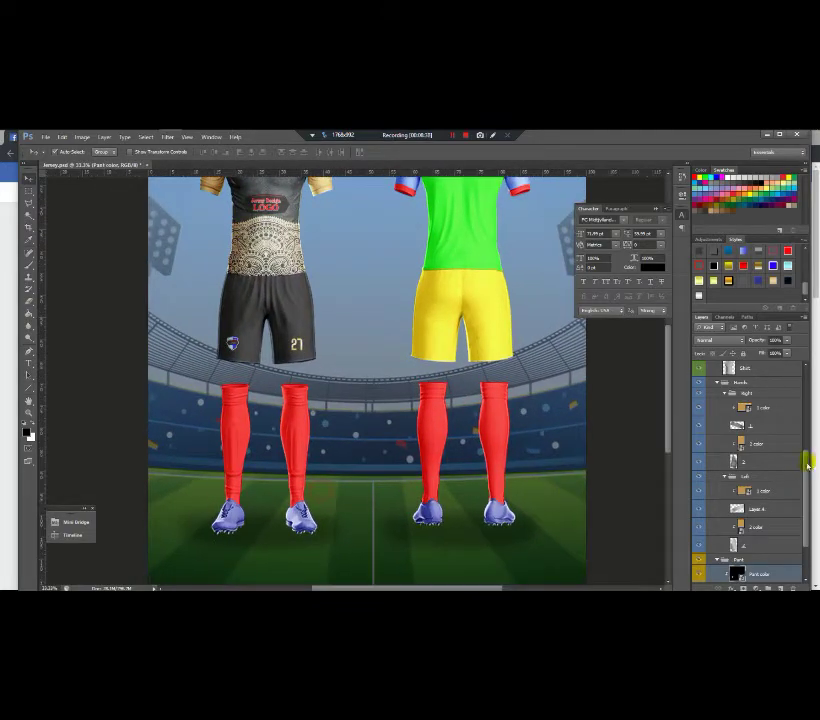
{"action": "scroll", "coordinate": [797, 529], "scroll_direction": "down", "scroll_amount": 3}
{"action": "left_click", "coordinate": [716, 545]}
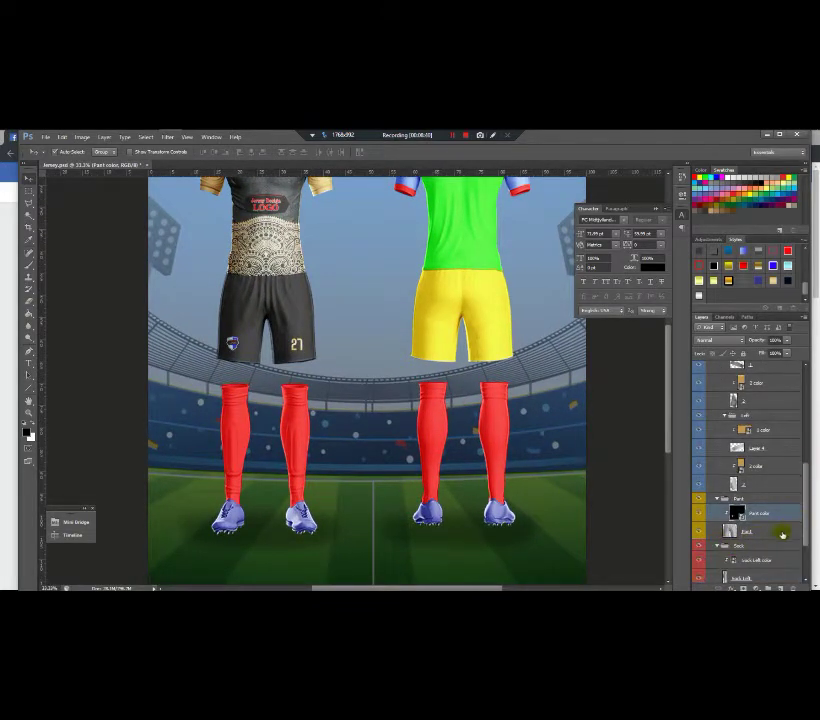
{"action": "scroll", "coordinate": [748, 540], "scroll_direction": "down", "scroll_amount": 3}
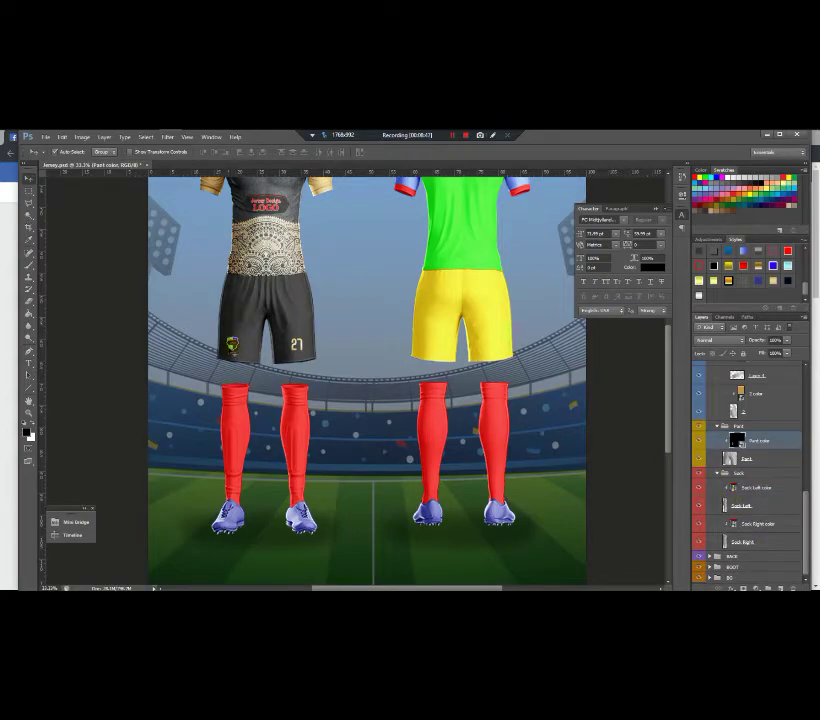
Sample the tan-gold from the front left sleeve's 2 color smart object as the Brush color, then return to Jersey.psd.
{"action": "double_click", "coordinate": [740, 396]}
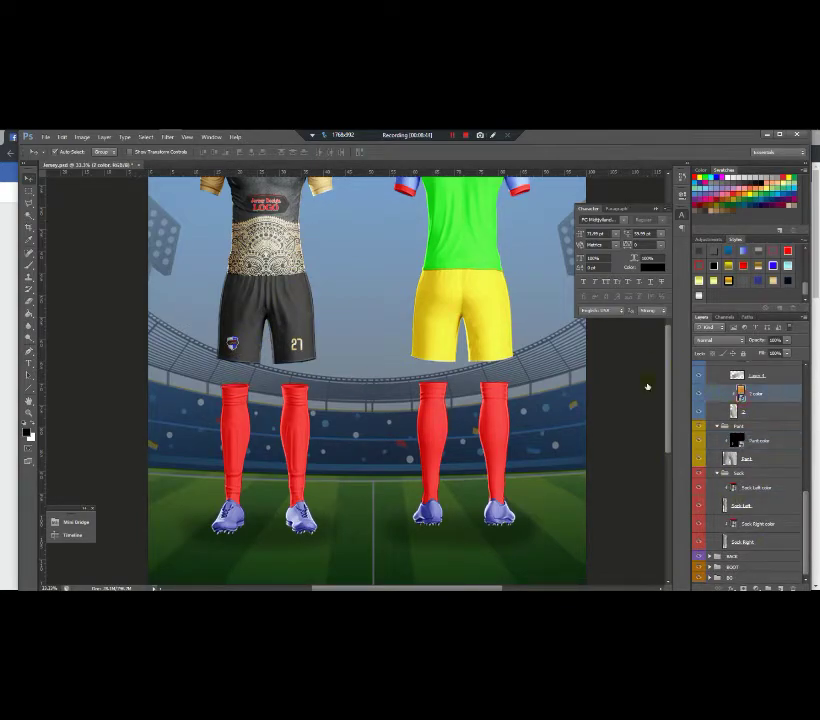
{"action": "left_click", "coordinate": [28, 266]}
{"action": "left_click", "coordinate": [342, 348], "text": "alt"}
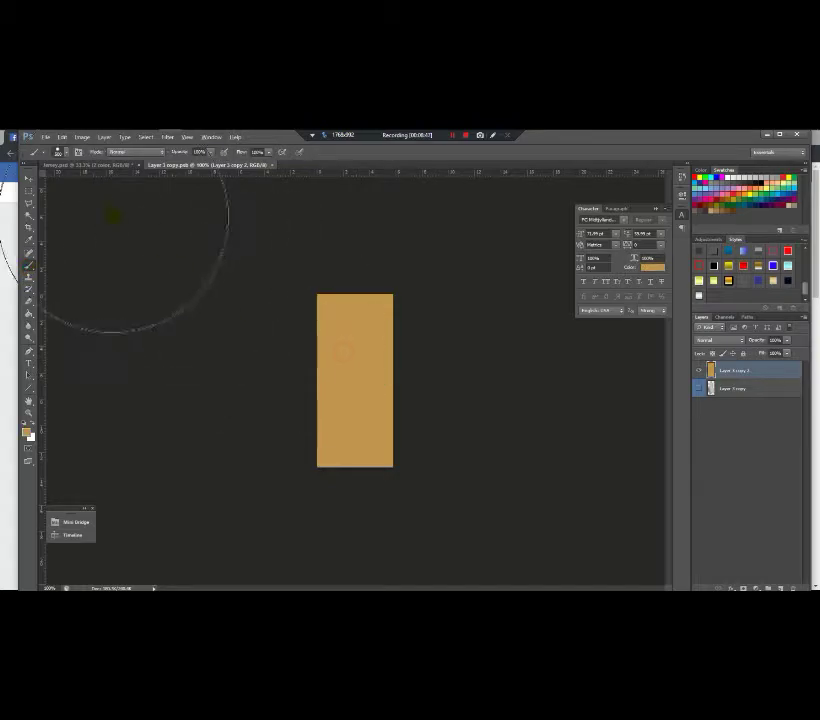
{"action": "left_click", "coordinate": [99, 166]}
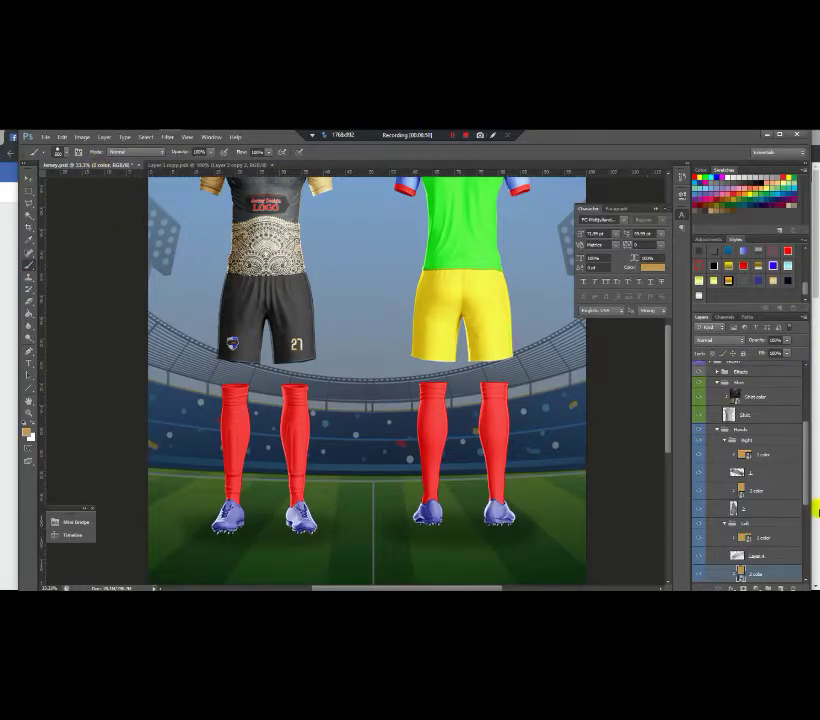
Paint the front kit's Sock Left color smart object entirely tan-gold, then save and close it.
{"action": "left_click_drag", "start_coordinate": [808, 490], "coordinate": [808, 550]}
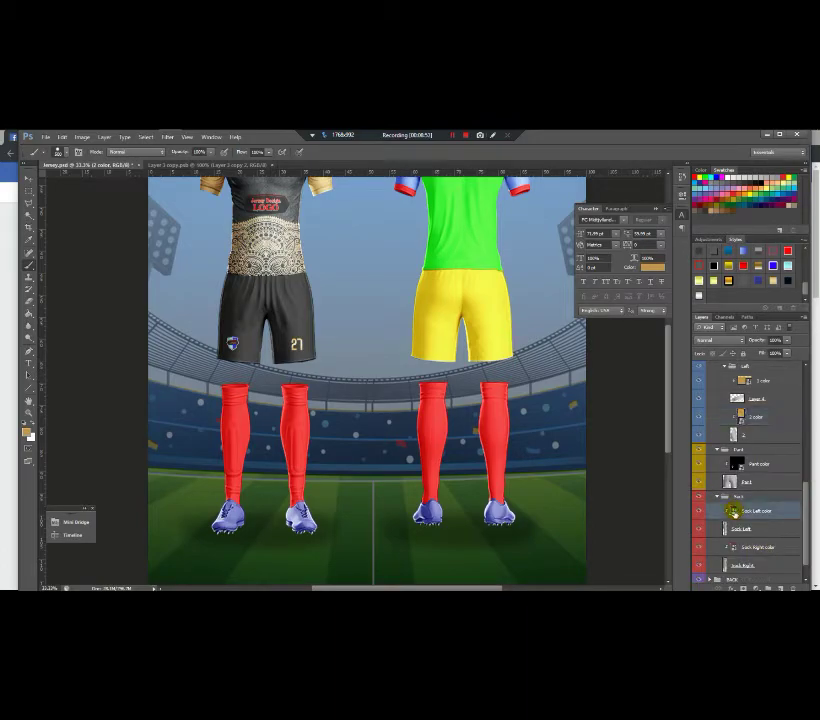
{"action": "double_click", "coordinate": [735, 510]}
{"action": "mouse_move", "coordinate": [325, 290]}
{"action": "left_mouse_down"}
{"action": "mouse_move", "coordinate": [356, 407]}
{"action": "mouse_move", "coordinate": [425, 425]}
{"action": "left_mouse_up"}
{"action": "left_click", "coordinate": [447, 168]}
{"action": "left_click", "coordinate": [378, 307]}
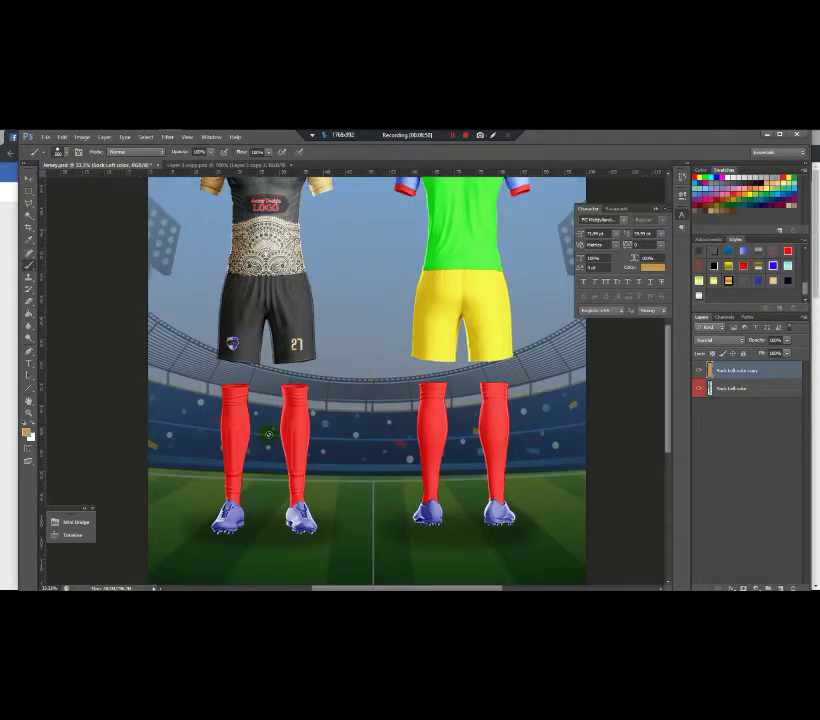
Paint the front kit's Sock Right color smart object entirely tan-gold, then save and close it.
{"action": "left_click_drag", "start_coordinate": [806, 485], "coordinate": [807, 520]}
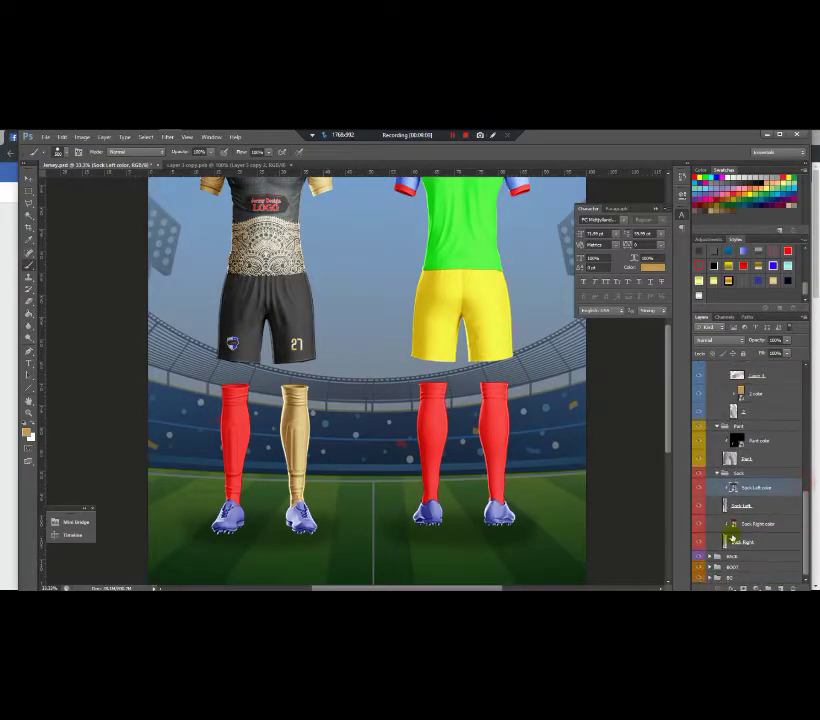
{"action": "left_click", "coordinate": [734, 525]}
{"action": "mouse_move", "coordinate": [247, 470]}
{"action": "left_mouse_down"}
{"action": "mouse_move", "coordinate": [425, 361]}
{"action": "mouse_move", "coordinate": [324, 227]}
{"action": "mouse_move", "coordinate": [398, 198]}
{"action": "left_mouse_up"}
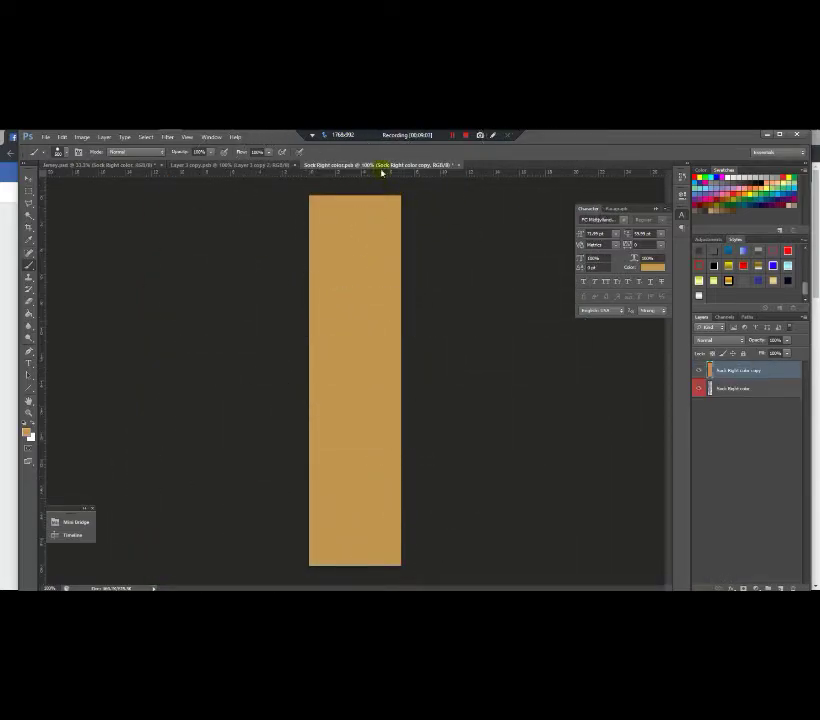
{"action": "left_click", "coordinate": [459, 164]}
{"action": "left_click", "coordinate": [373, 308]}
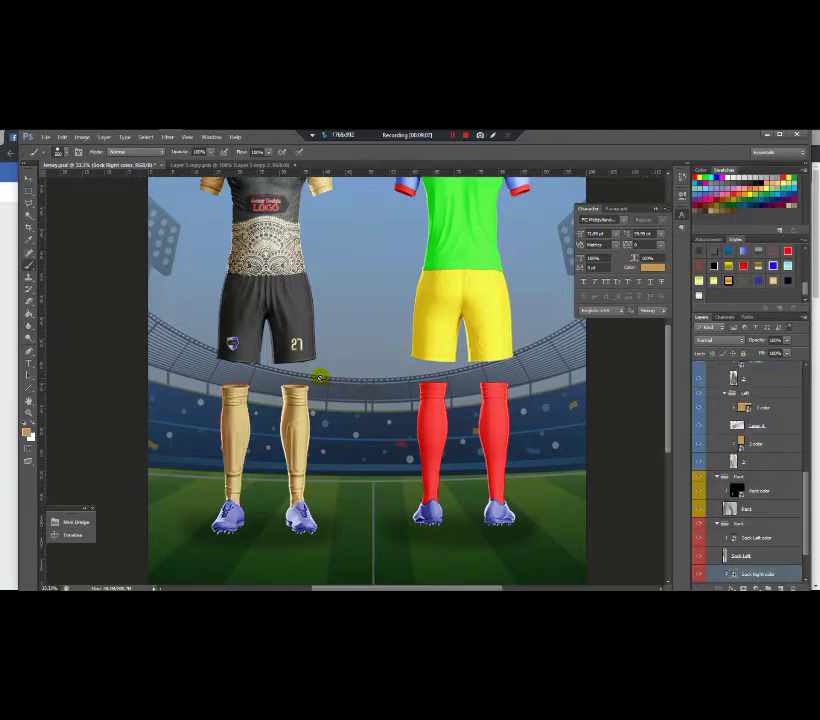
Examine the front kit's shirt, pants and socks up close, and the back kit's pants and socks.
{"action": "scroll", "coordinate": [259, 272], "scroll_direction": "down", "scroll_amount": 3}
{"action": "scroll", "coordinate": [290, 230], "scroll_direction": "up", "scroll_amount": 4}
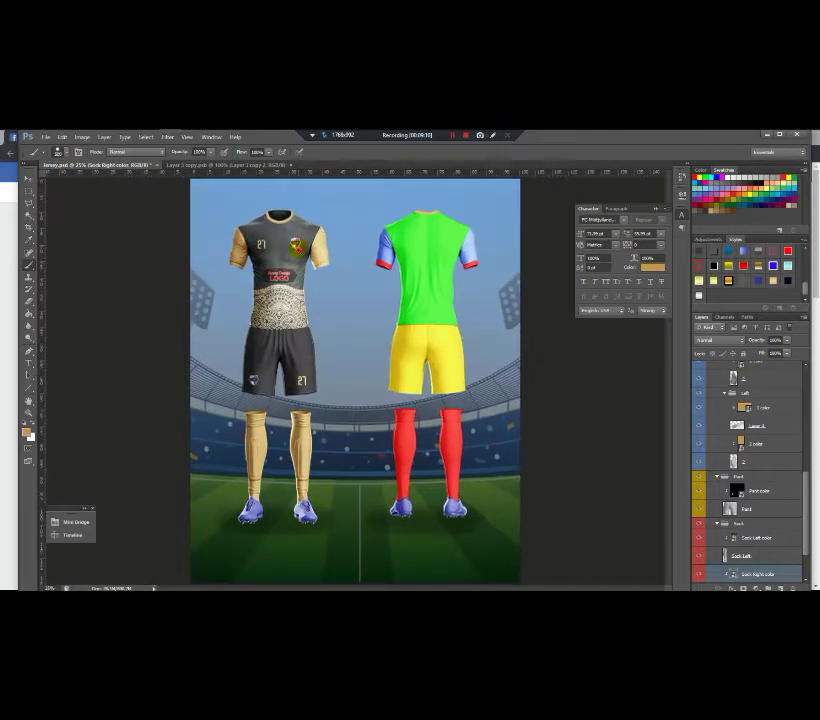
{"action": "scroll", "coordinate": [294, 248], "scroll_direction": "up", "scroll_amount": 4}
{"action": "scroll", "coordinate": [298, 254], "scroll_direction": "down", "scroll_amount": 3}
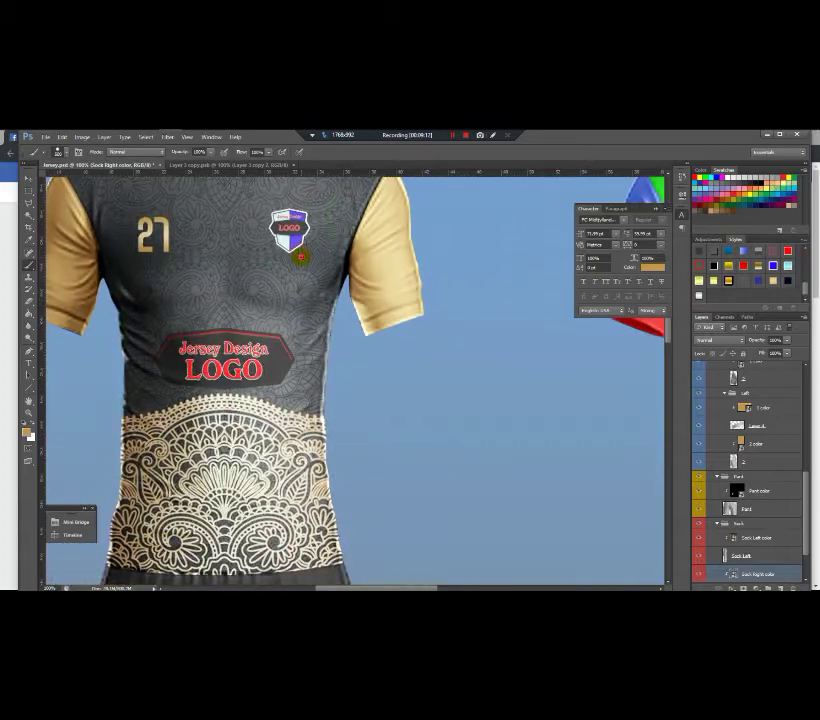
{"action": "scroll", "coordinate": [265, 284], "scroll_direction": "up", "scroll_amount": 1}
{"action": "scroll", "coordinate": [200, 260], "scroll_direction": "down", "scroll_amount": 3}
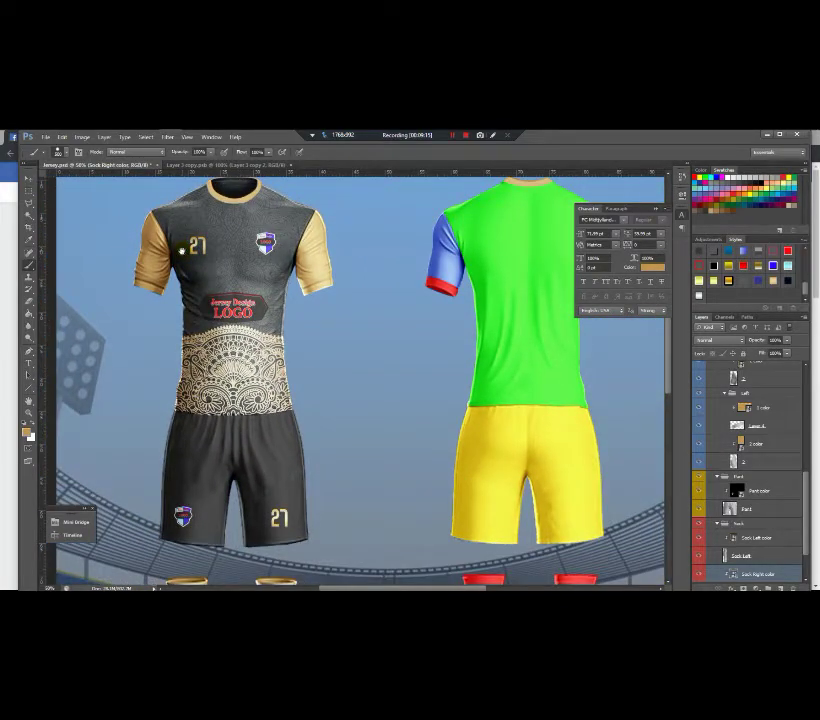
{"action": "left_click_drag", "start_coordinate": [500, 337], "coordinate": [373, 196]}
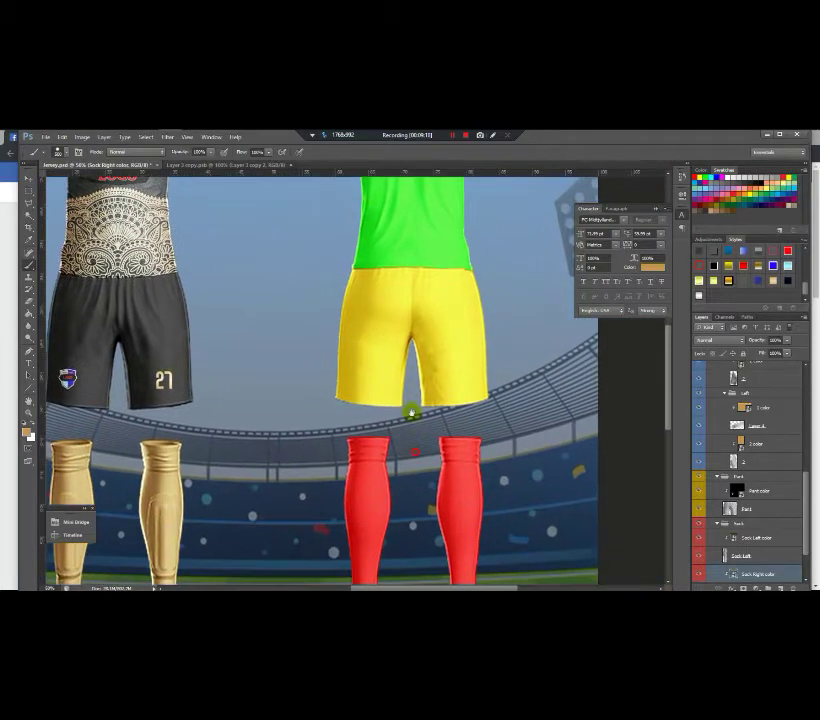
{"action": "left_click_drag", "start_coordinate": [434, 460], "coordinate": [426, 385]}
Expand the BACK layer group and the Sock group inside it.
{"action": "scroll", "coordinate": [805, 510], "scroll_direction": "down", "scroll_amount": 2}
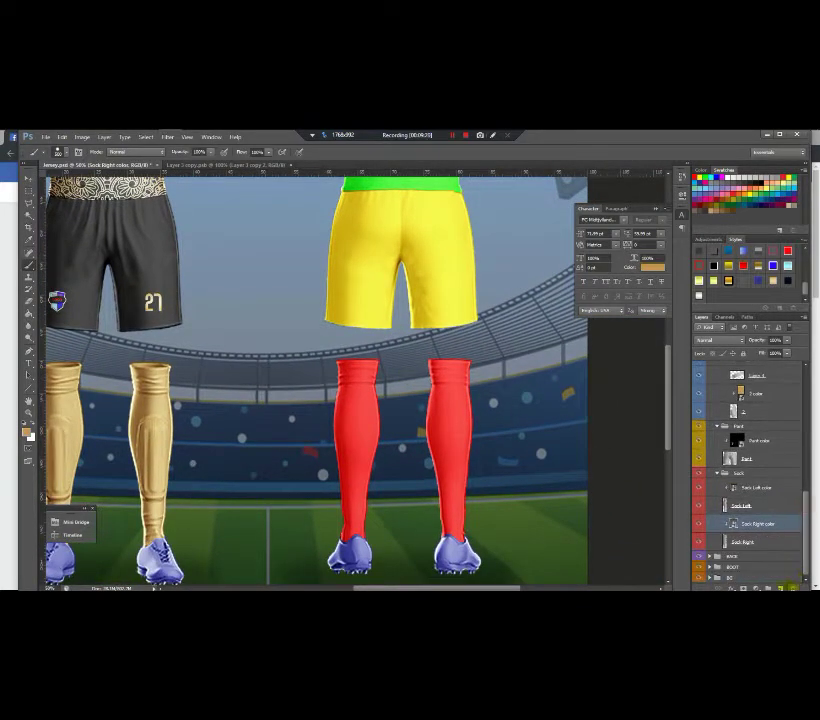
{"action": "left_click", "coordinate": [711, 556]}
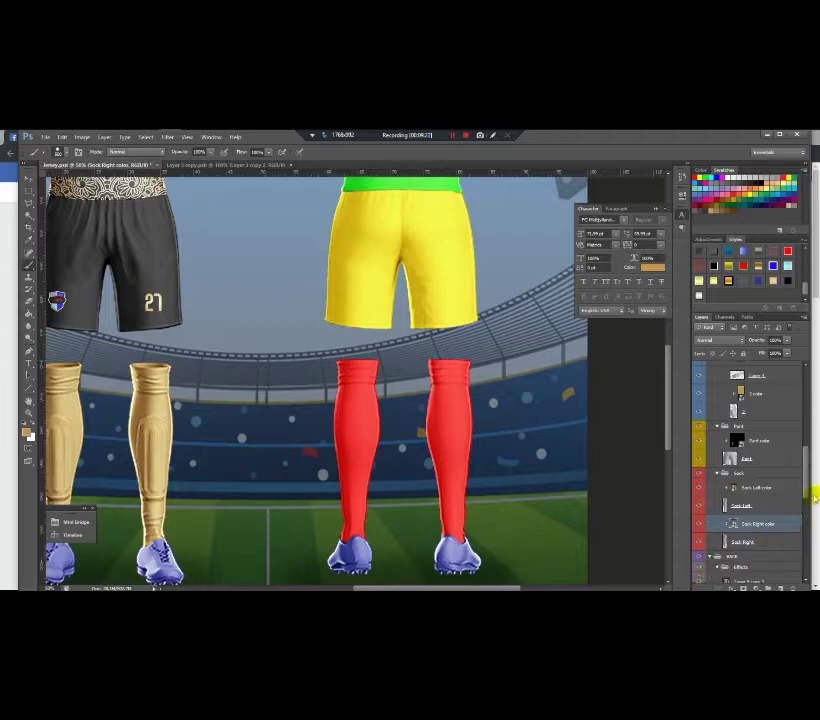
{"action": "left_click_drag", "start_coordinate": [808, 490], "coordinate": [808, 567]}
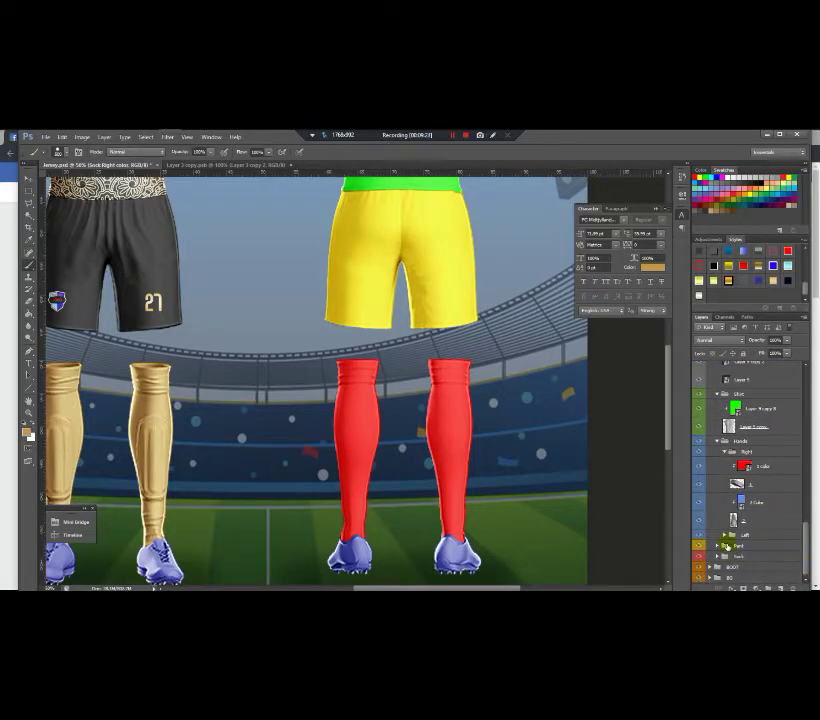
{"action": "left_click", "coordinate": [717, 557]}
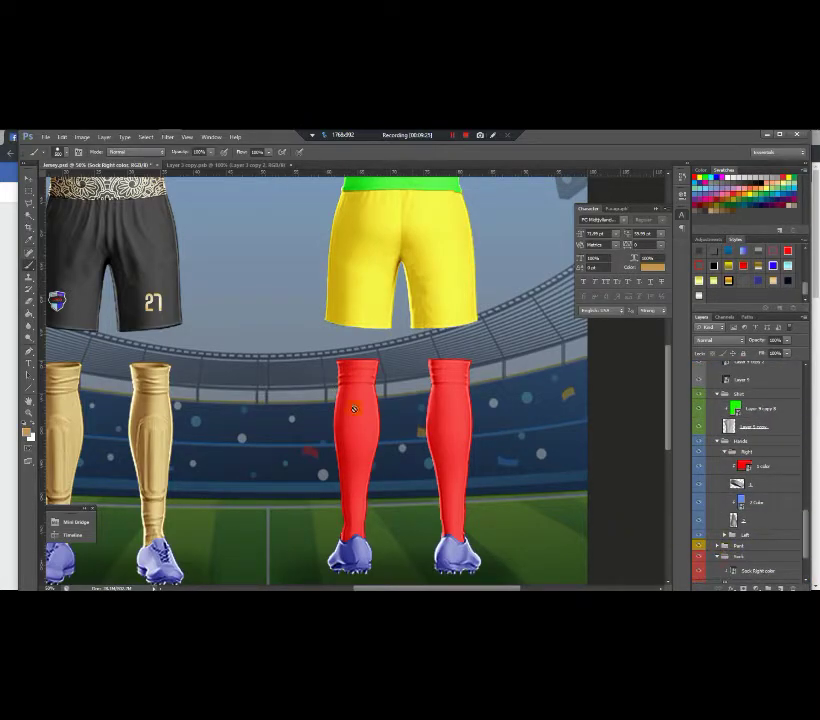
Paint the back kit's Sock Right color smart object entirely tan-gold, then save and close it.
{"action": "double_click", "coordinate": [735, 572]}
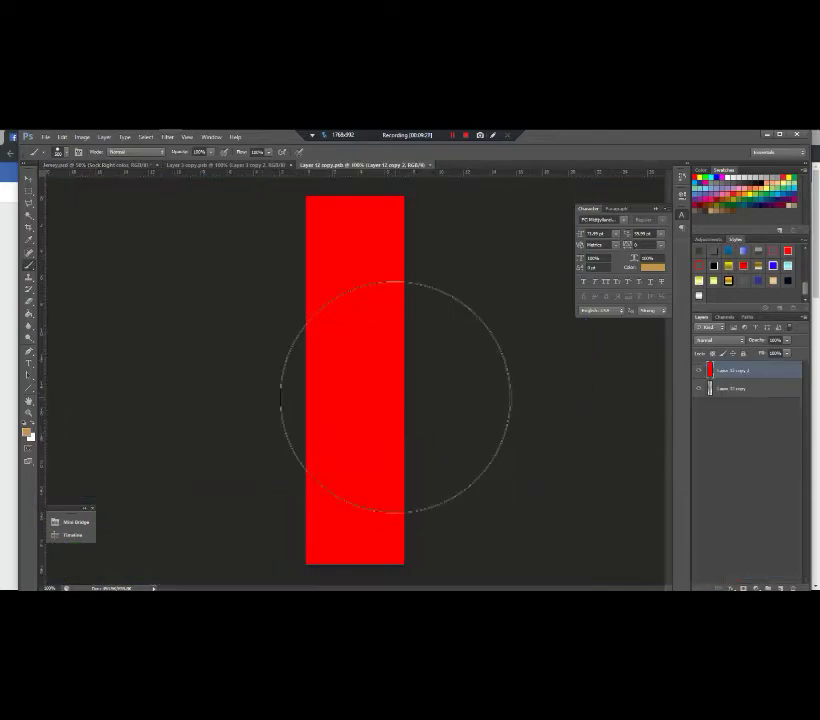
{"action": "mouse_move", "coordinate": [323, 277]}
{"action": "left_mouse_down"}
{"action": "mouse_move", "coordinate": [404, 397]}
{"action": "mouse_move", "coordinate": [334, 536]}
{"action": "left_mouse_up"}
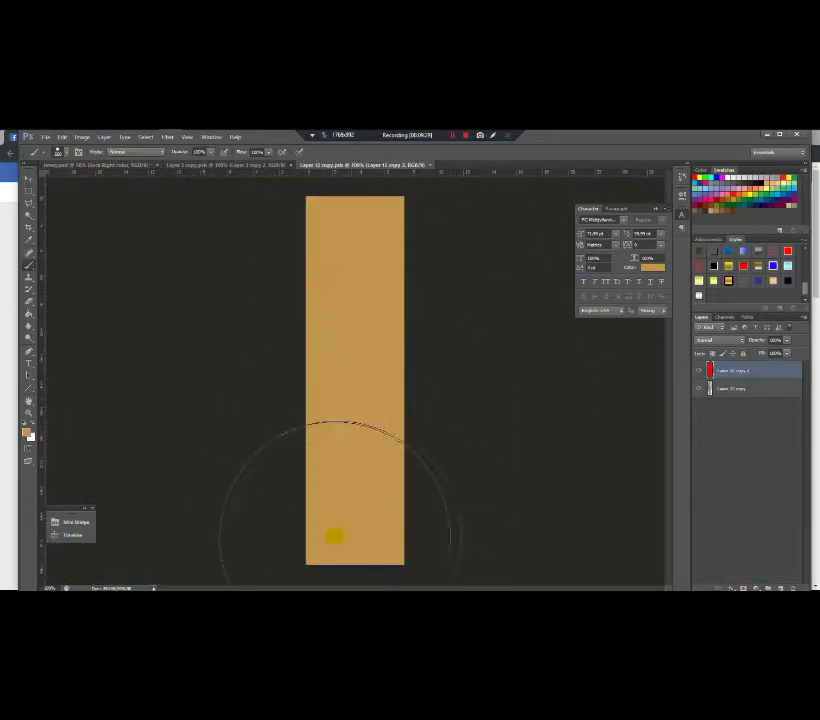
{"action": "left_click", "coordinate": [433, 165]}
{"action": "left_click", "coordinate": [385, 310]}
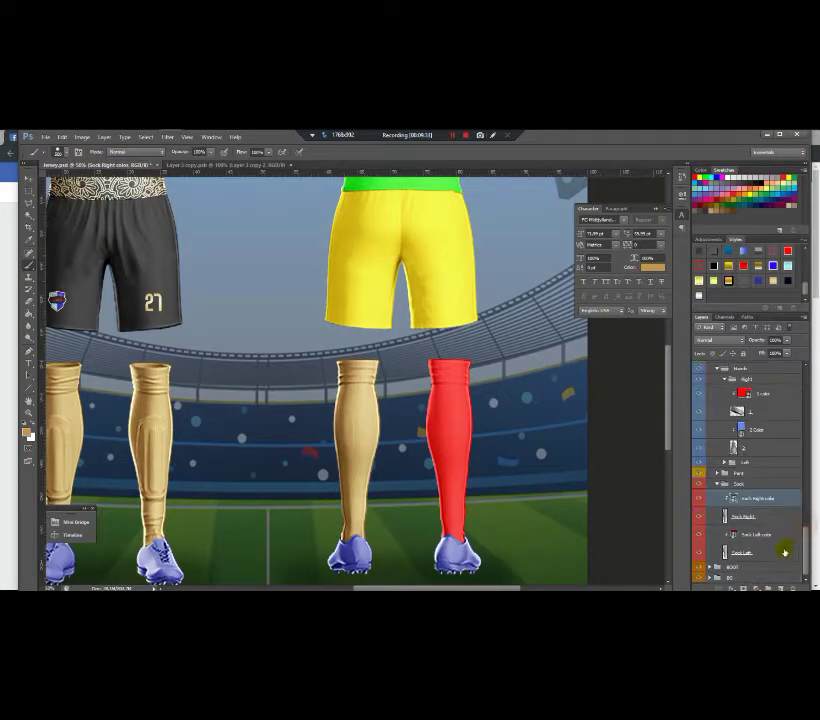
Paint the back kit's Sock Left color smart object entirely tan-gold, then save and close it.
{"action": "left_click", "coordinate": [733, 536]}
{"action": "double_click", "coordinate": [731, 536]}
{"action": "mouse_move", "coordinate": [360, 450]}
{"action": "left_mouse_down"}
{"action": "mouse_move", "coordinate": [341, 481]}
{"action": "mouse_move", "coordinate": [375, 245]}
{"action": "left_mouse_up"}
{"action": "left_click", "coordinate": [430, 164]}
{"action": "left_click", "coordinate": [375, 308]}
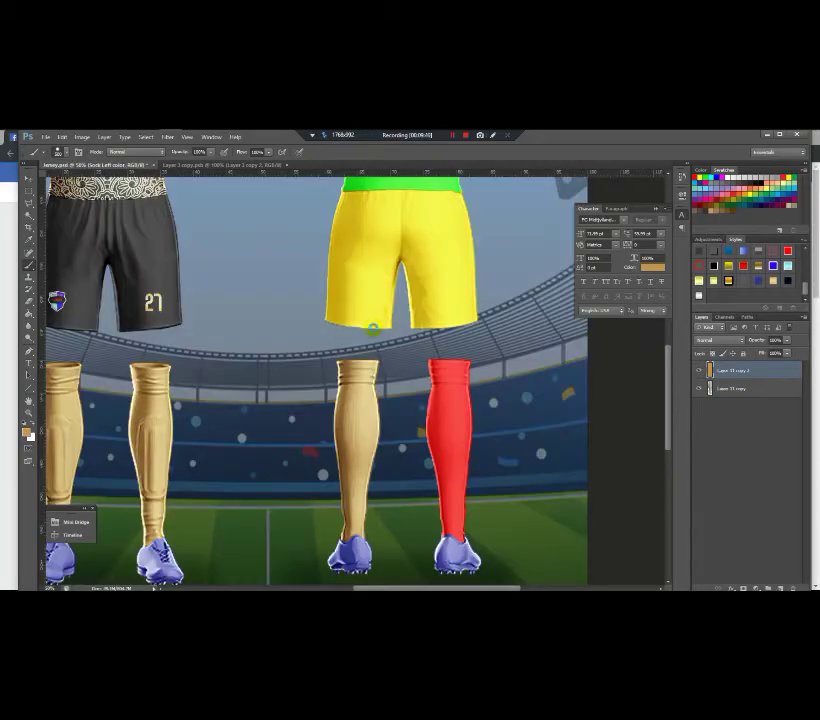
Recolor the back kit's right sleeve tan-gold in its 2 Color smart object, then save and close it.
{"action": "scroll", "coordinate": [807, 525], "scroll_direction": "up", "scroll_amount": 2}
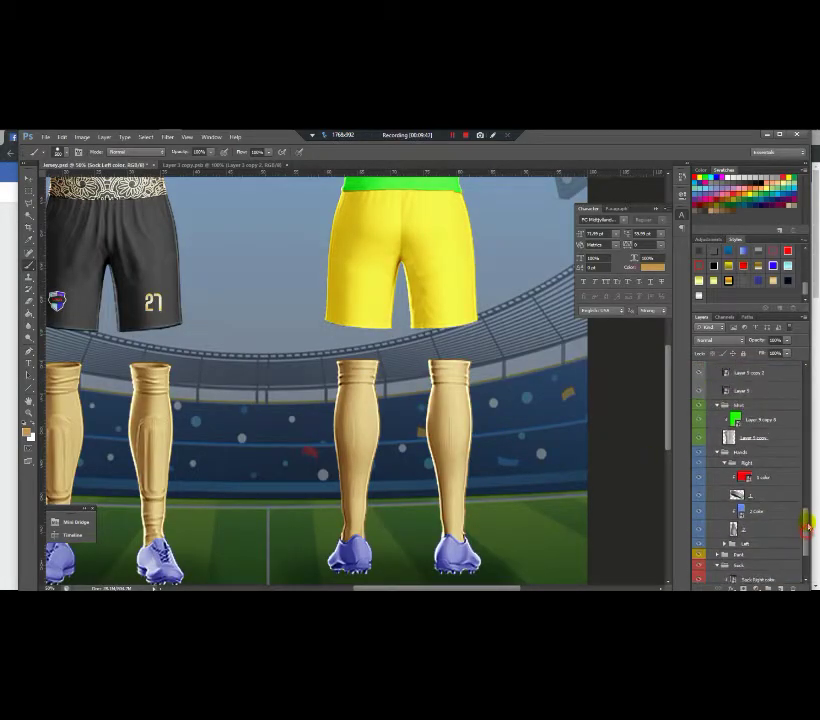
{"action": "left_click_drag", "start_coordinate": [808, 526], "coordinate": [807, 525]}
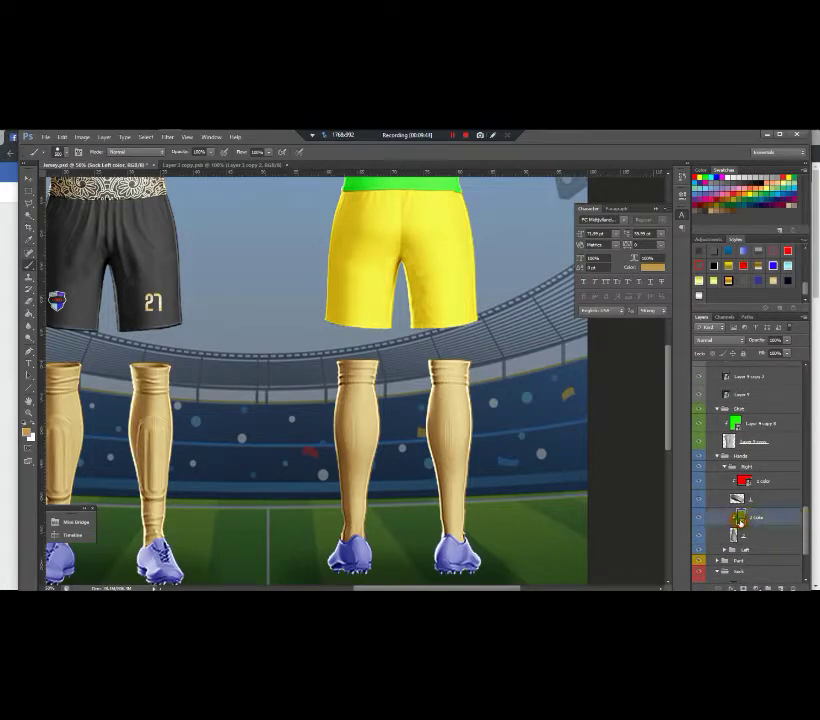
{"action": "double_click", "coordinate": [739, 519]}
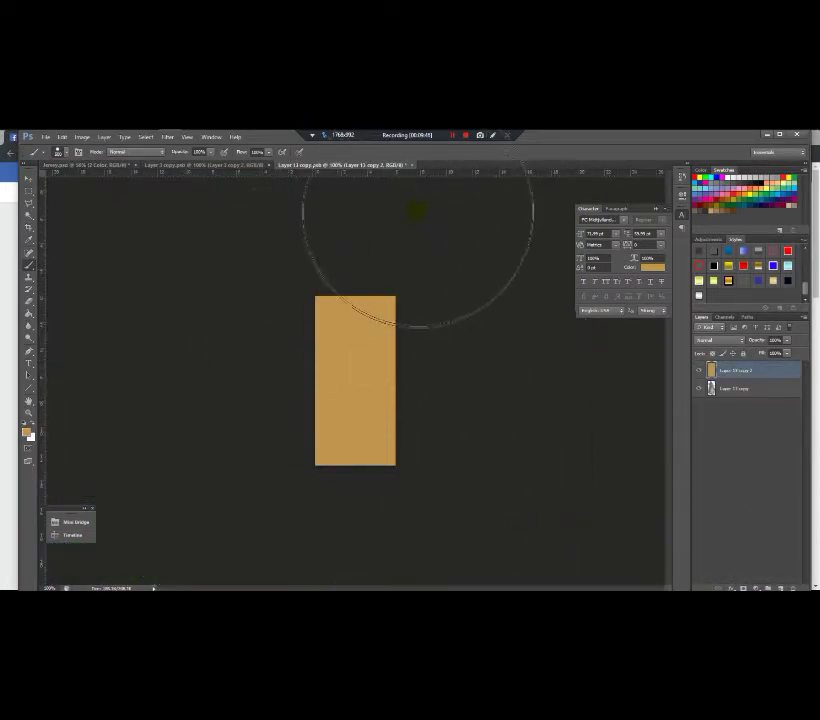
{"action": "left_click", "coordinate": [411, 165]}
{"action": "left_click", "coordinate": [377, 307]}
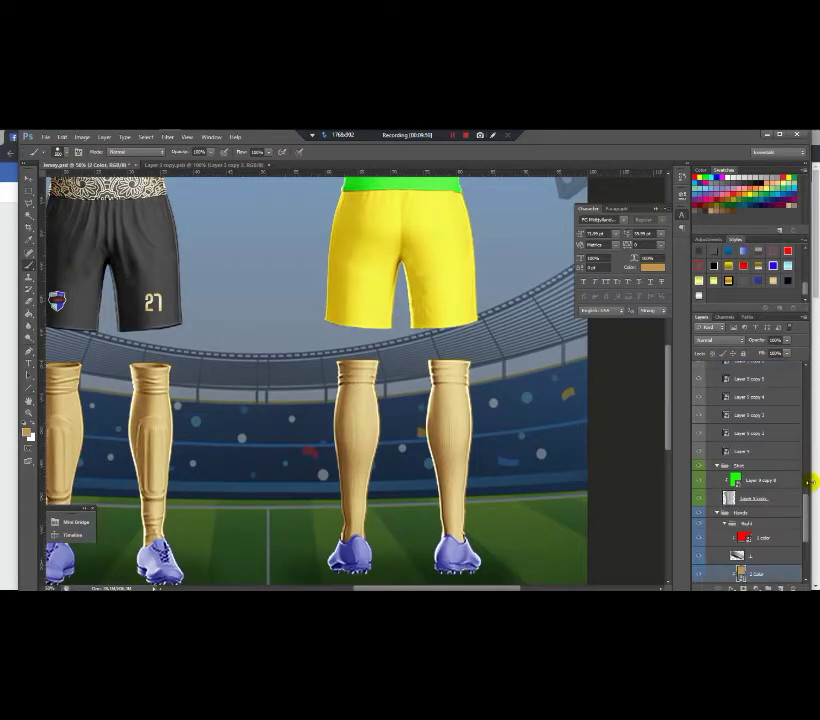
Fill the back kit's right sleeve cuff with tan-gold in its 1 color smart object, then save and close it.
{"action": "mouse_move", "coordinate": [808, 509]}
{"action": "left_mouse_down"}
{"action": "mouse_move", "coordinate": [813, 478]}
{"action": "mouse_move", "coordinate": [803, 491]}
{"action": "left_mouse_up"}
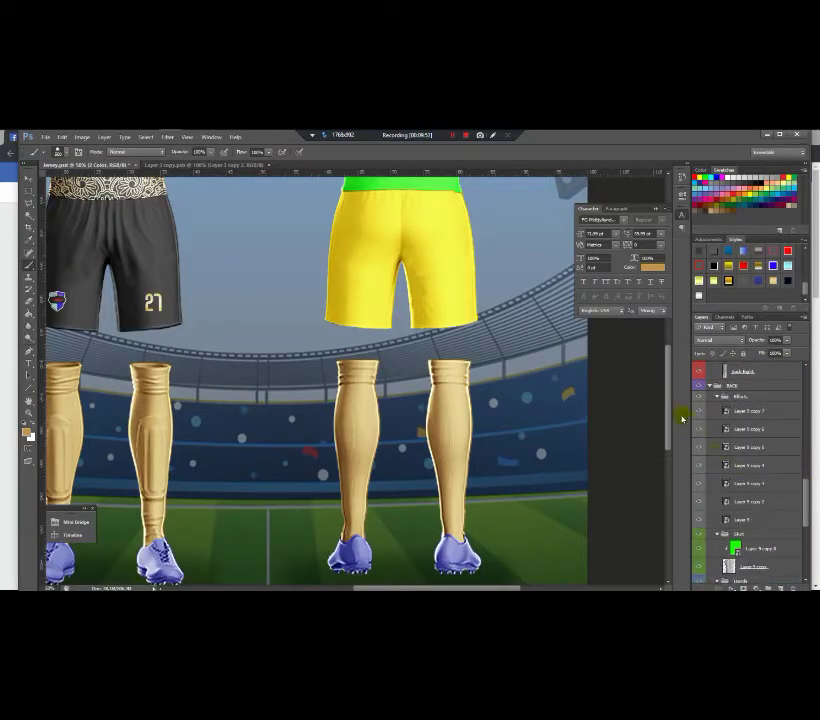
{"action": "left_click_drag", "start_coordinate": [670, 405], "coordinate": [674, 330]}
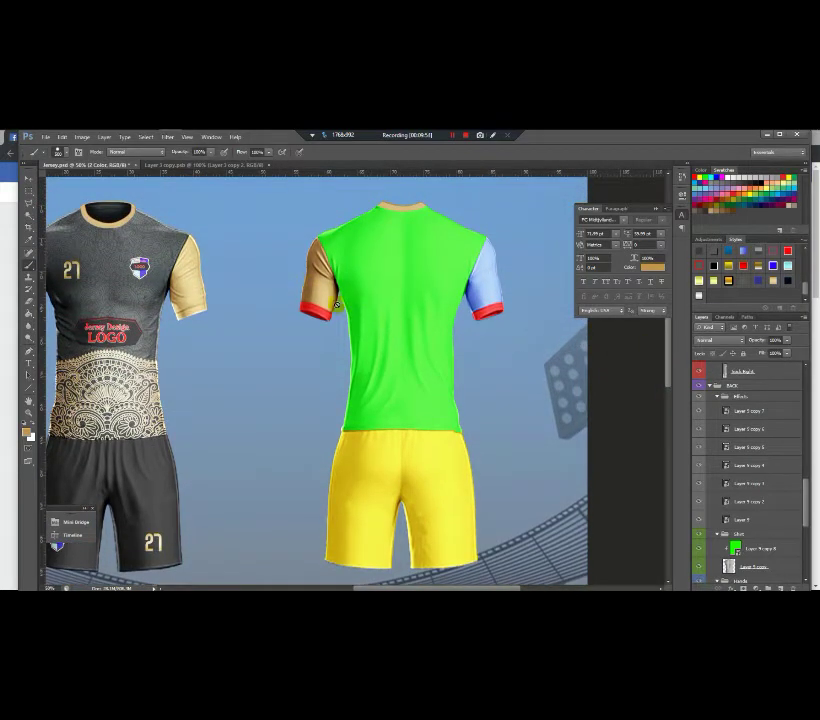
{"action": "left_click_drag", "start_coordinate": [804, 508], "coordinate": [807, 542]}
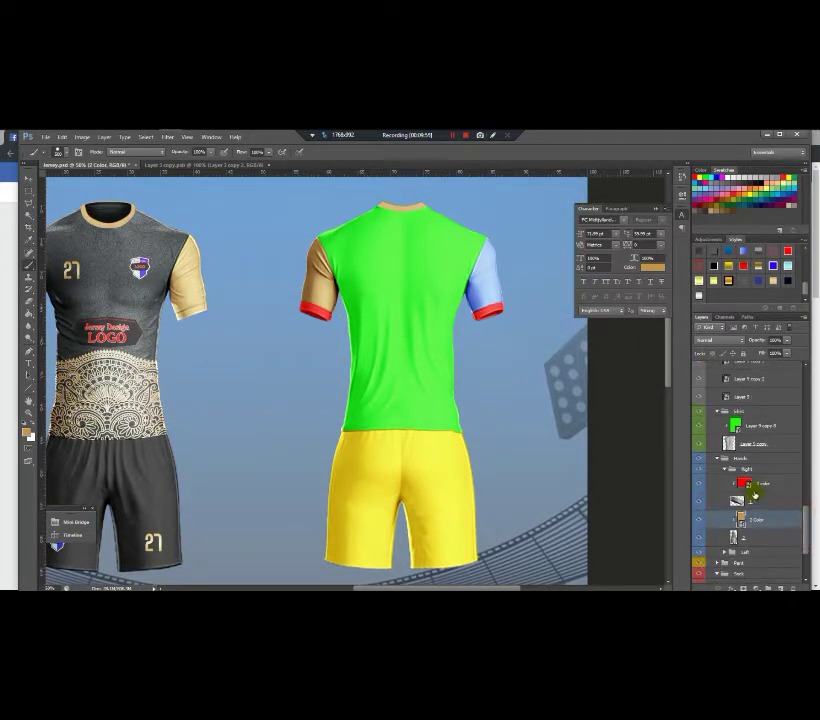
{"action": "left_click", "coordinate": [748, 485]}
{"action": "double_click", "coordinate": [744, 484]}
{"action": "key", "text": "alt+shift+BackSpace"}
{"action": "left_click", "coordinate": [410, 167]}
{"action": "left_click", "coordinate": [372, 307]}
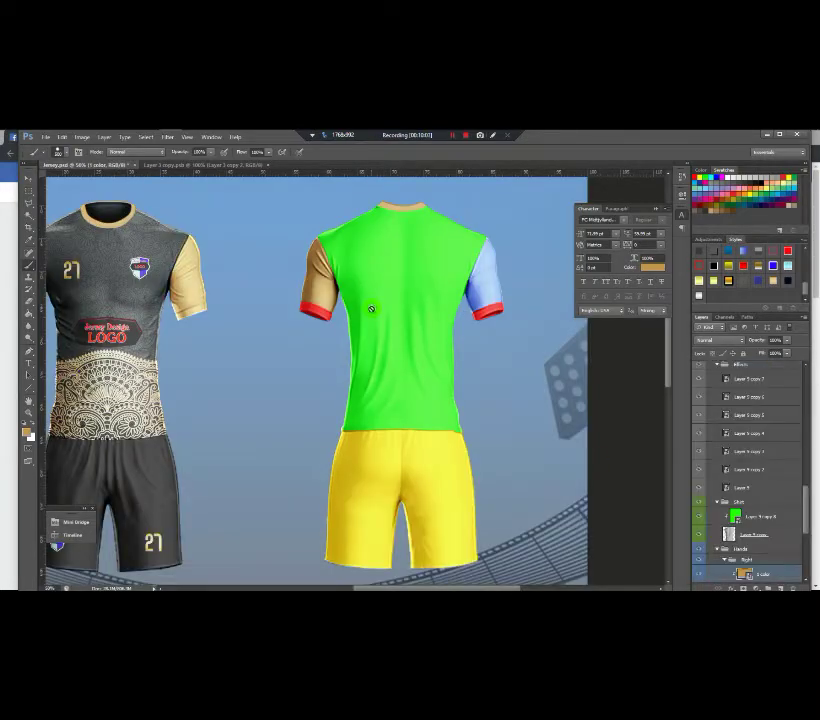
Expand the back kit's Left hand group and fill the left cuff's 1 color smart object with tan-gold, saving and closing it.
{"action": "scroll", "coordinate": [805, 510], "scroll_direction": "down", "scroll_amount": 5}
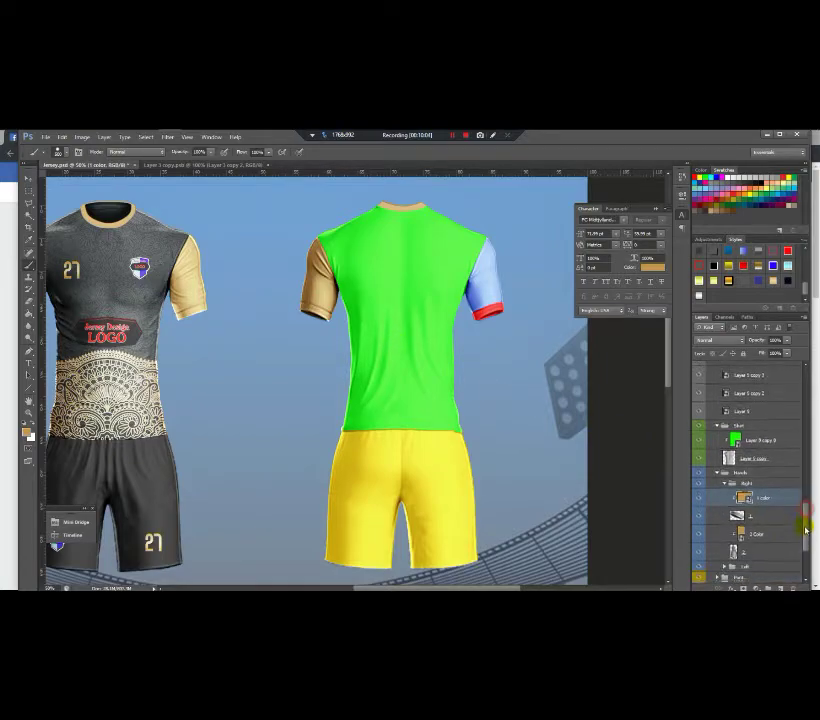
{"action": "left_click", "coordinate": [724, 544]}
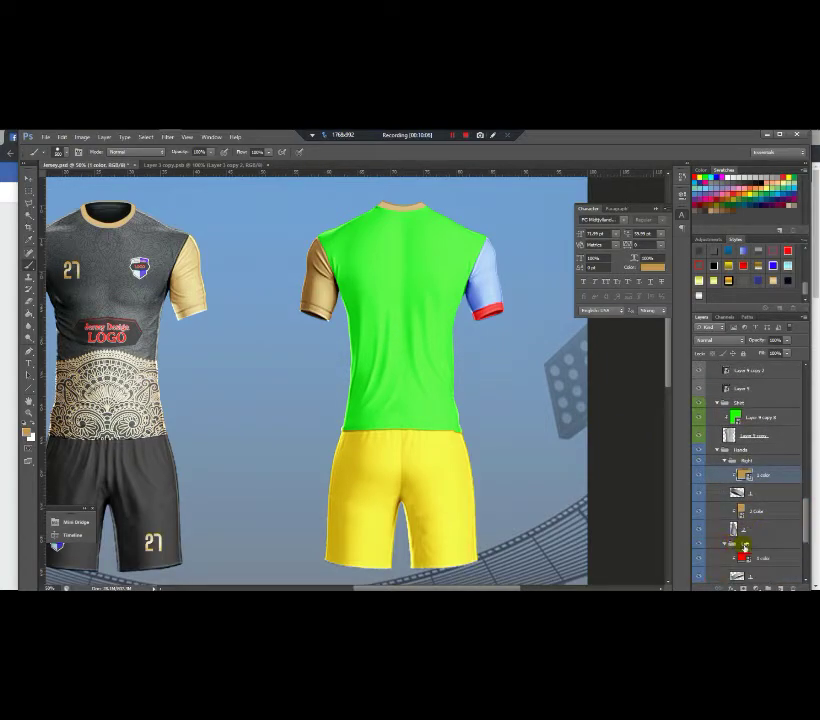
{"action": "double_click", "coordinate": [745, 560]}
{"action": "key", "text": "alt+BackSpace"}
{"action": "left_click", "coordinate": [373, 308]}
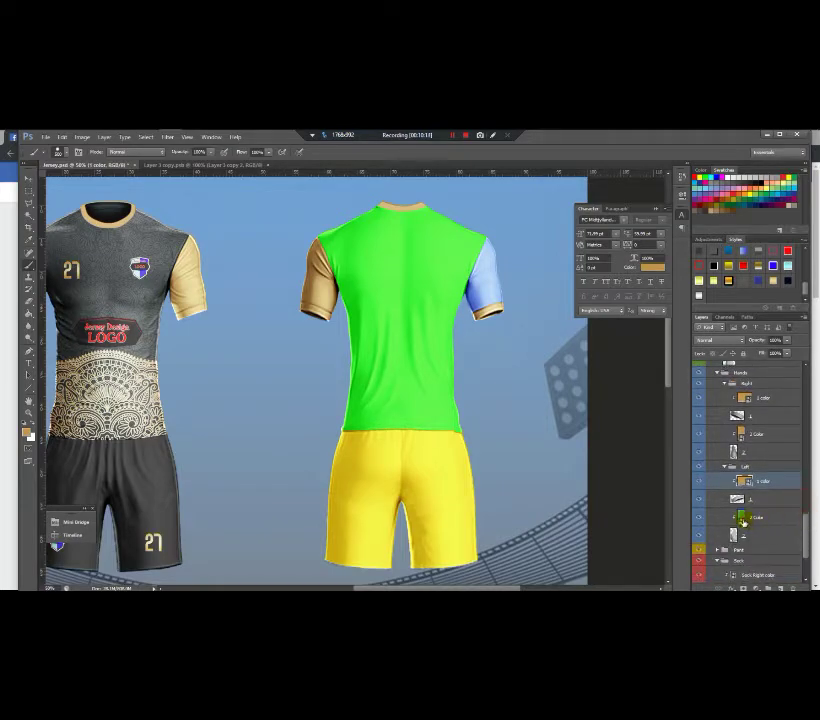
Recolor the back kit's left sleeve tan-gold in its 2 Color smart object, then save and close it.
{"action": "double_click", "coordinate": [743, 520]}
{"action": "left_click_drag", "start_coordinate": [403, 432], "coordinate": [282, 331]}
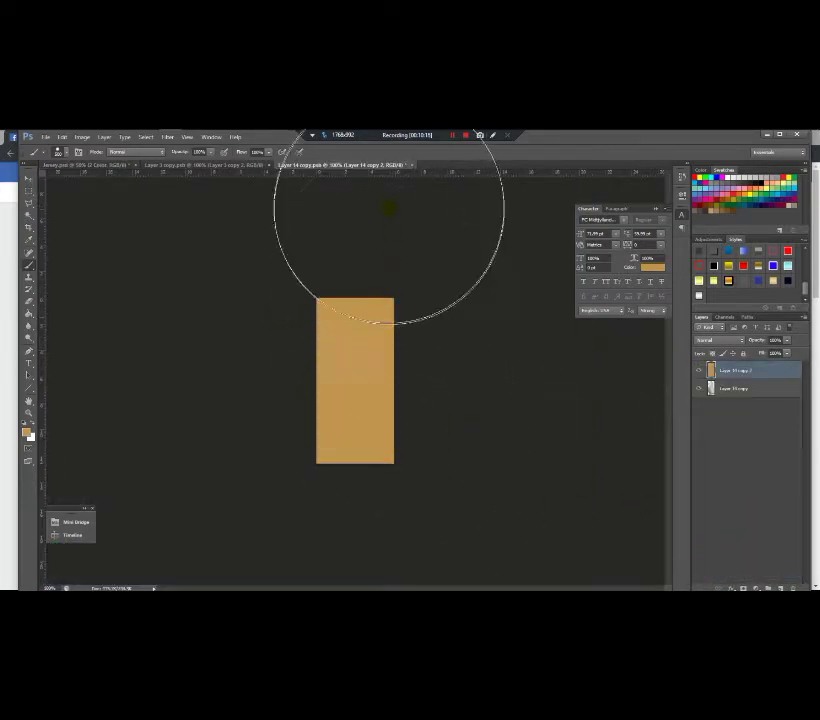
{"action": "left_click", "coordinate": [411, 165]}
{"action": "left_click", "coordinate": [371, 309]}
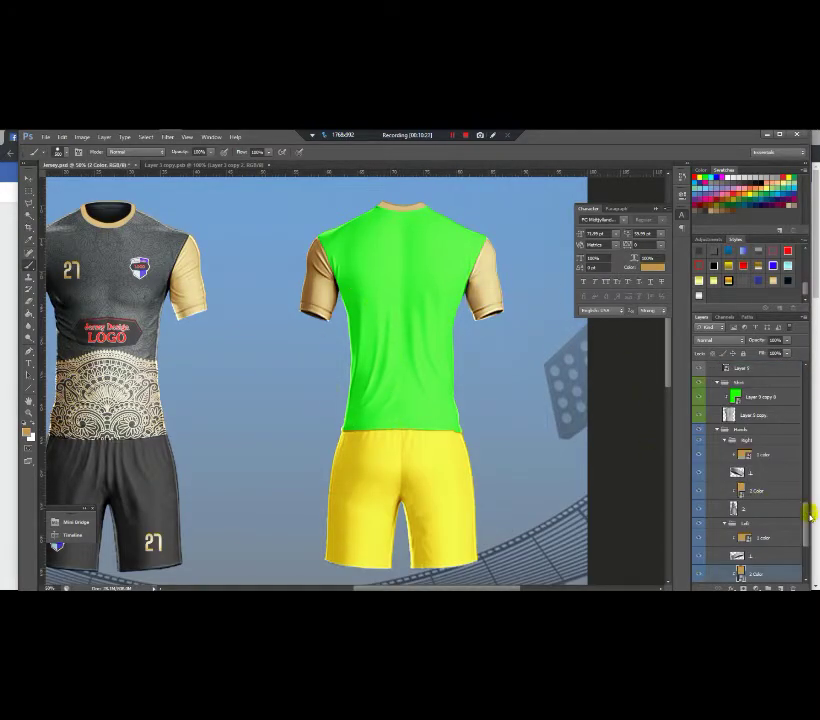
Expand the back kit's Pant group and paint its Pant Color smart object entirely black (#000000), then save and close it.
{"action": "left_click_drag", "start_coordinate": [808, 513], "coordinate": [808, 535]}
{"action": "left_click", "coordinate": [722, 513]}
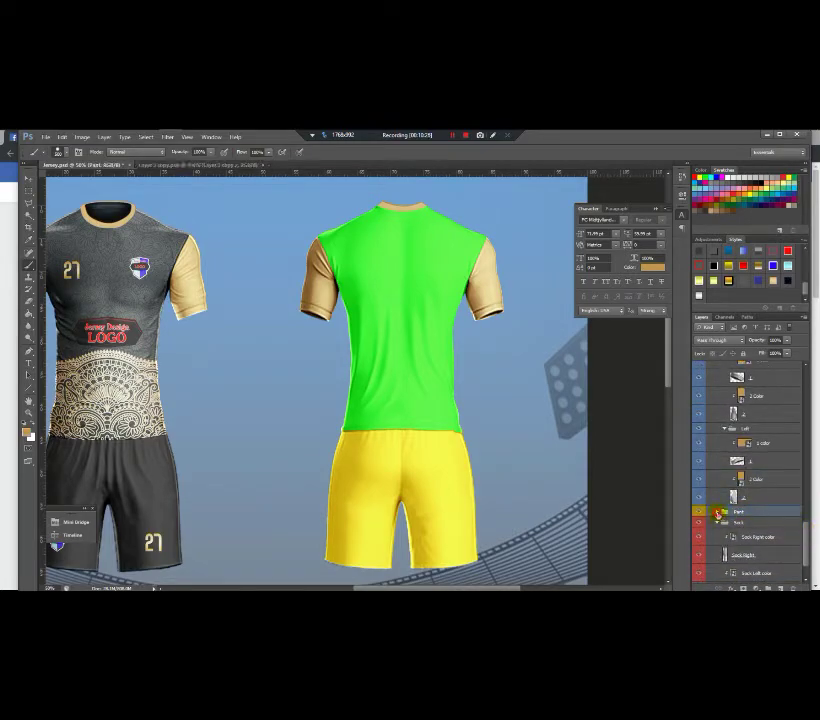
{"action": "left_click", "coordinate": [717, 512]}
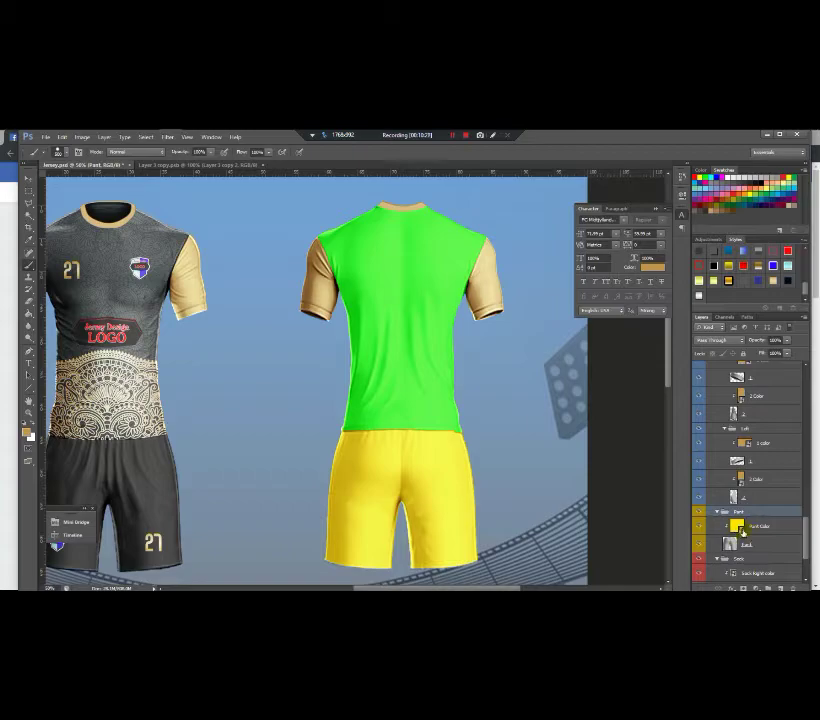
{"action": "double_click", "coordinate": [739, 528]}
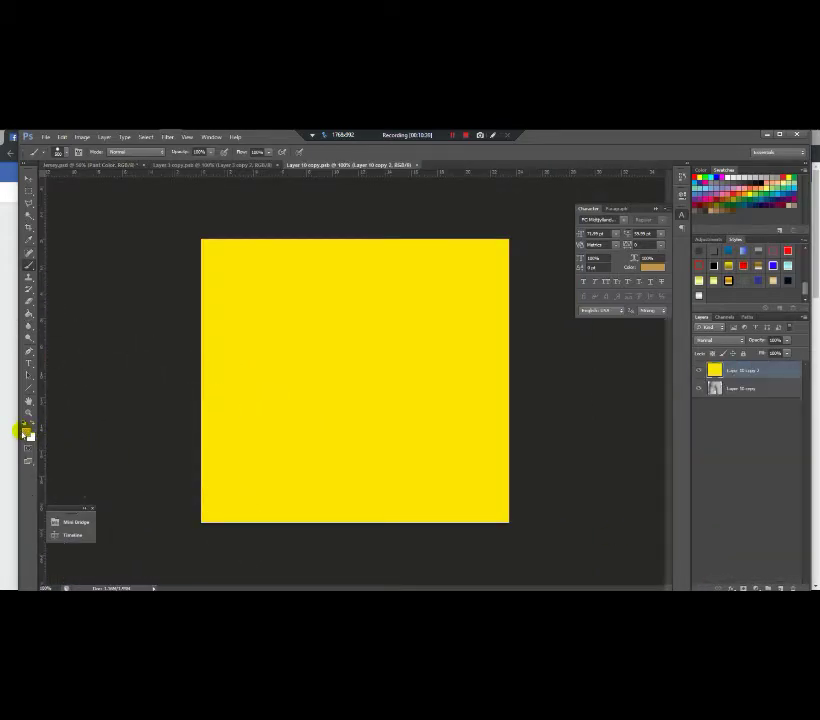
{"action": "left_click", "coordinate": [27, 430]}
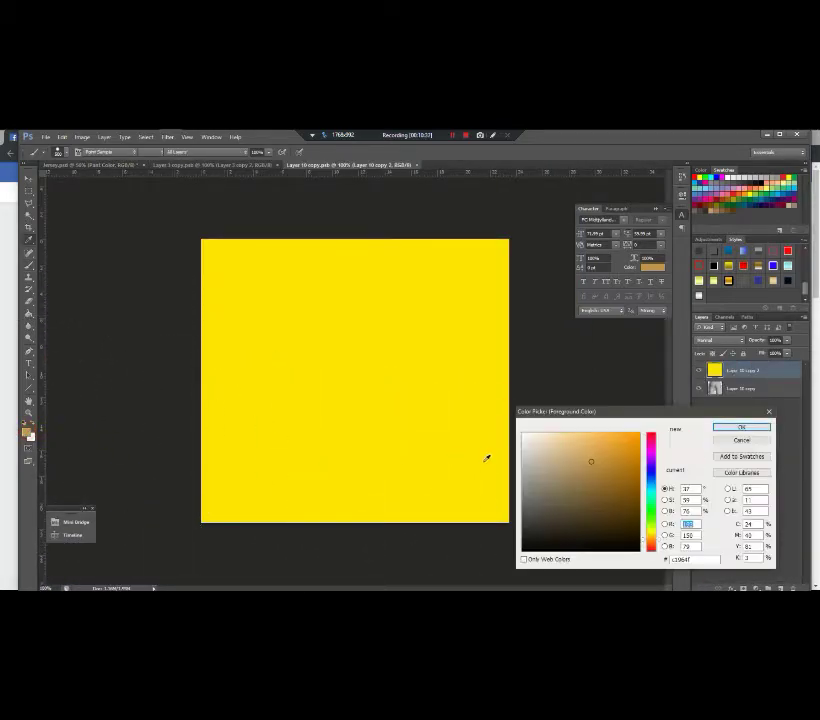
{"action": "left_click_drag", "start_coordinate": [638, 491], "coordinate": [549, 559]}
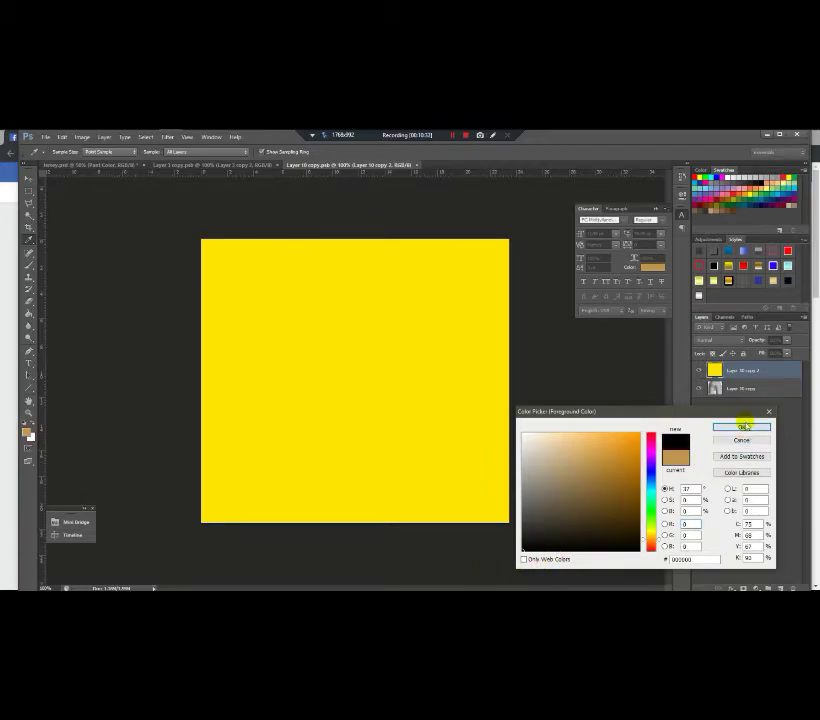
{"action": "left_click", "coordinate": [741, 427]}
{"action": "mouse_move", "coordinate": [243, 339]}
{"action": "left_mouse_down"}
{"action": "mouse_move", "coordinate": [600, 340]}
{"action": "mouse_move", "coordinate": [395, 450]}
{"action": "mouse_move", "coordinate": [157, 461]}
{"action": "mouse_move", "coordinate": [272, 360]}
{"action": "left_mouse_up"}
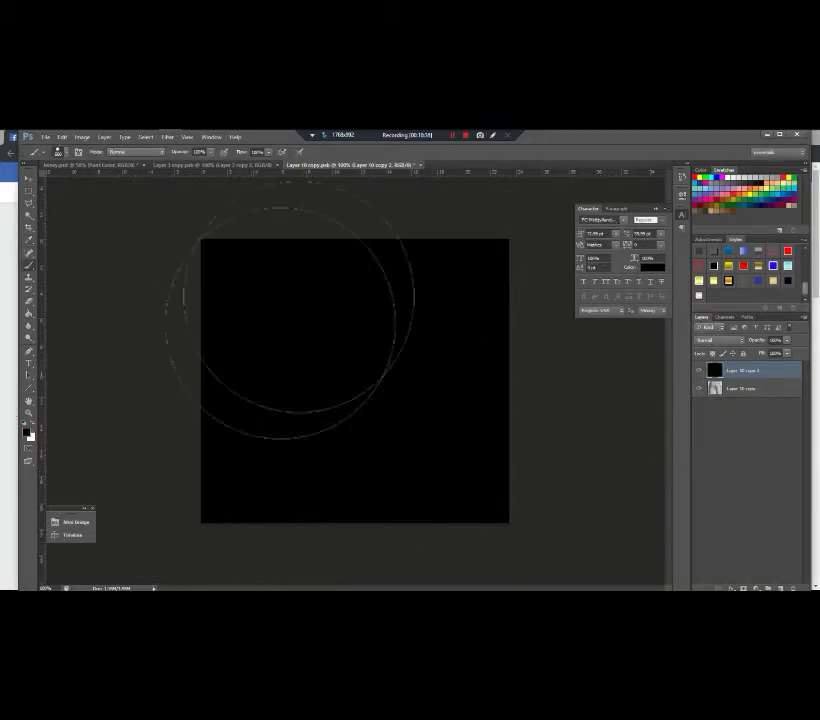
{"action": "left_click", "coordinate": [424, 165]}
{"action": "left_click", "coordinate": [379, 307]}
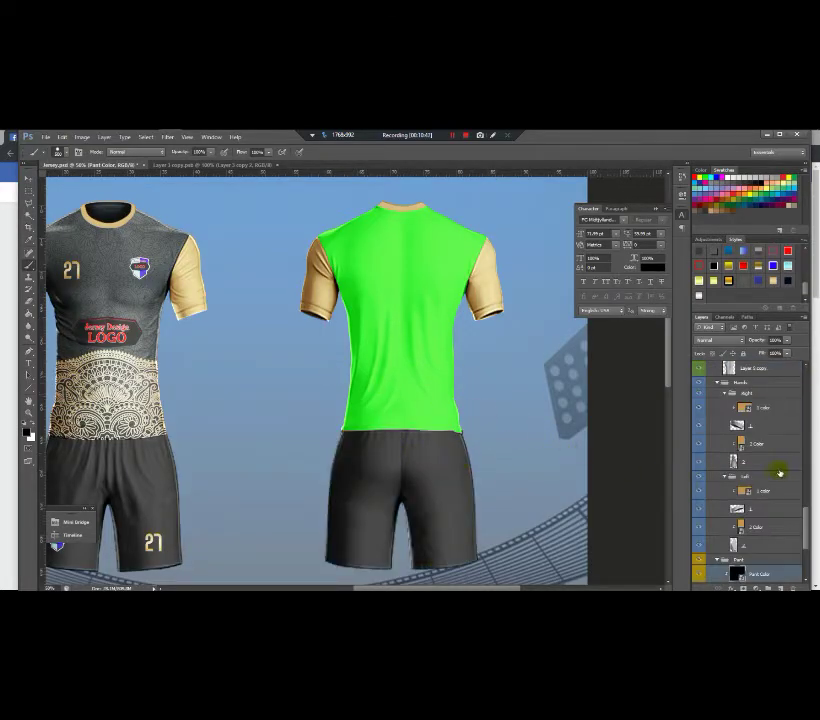
Open the front kit's Shirt color smart object and select its gold-mandala pattern artwork with the Move tool.
{"action": "left_click_drag", "start_coordinate": [810, 517], "coordinate": [805, 394]}
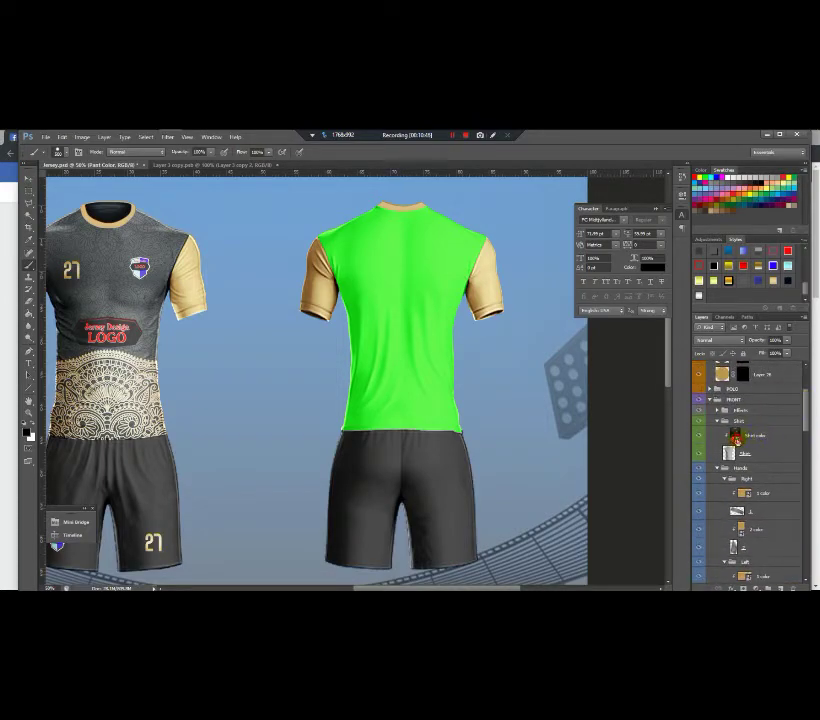
{"action": "left_click", "coordinate": [737, 439]}
{"action": "double_click", "coordinate": [737, 439]}
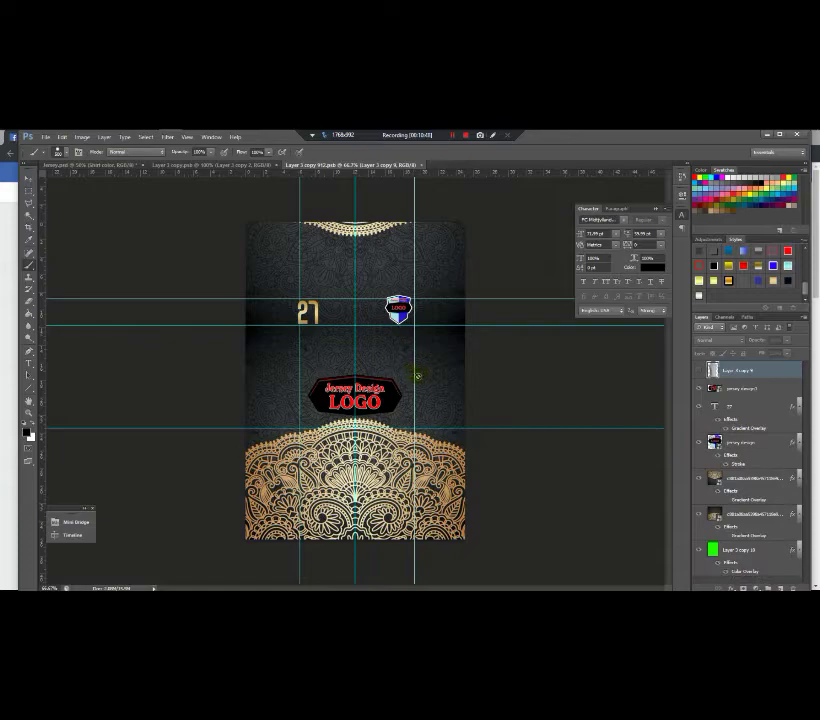
{"action": "left_click", "coordinate": [30, 181]}
{"action": "left_click", "coordinate": [385, 288]}
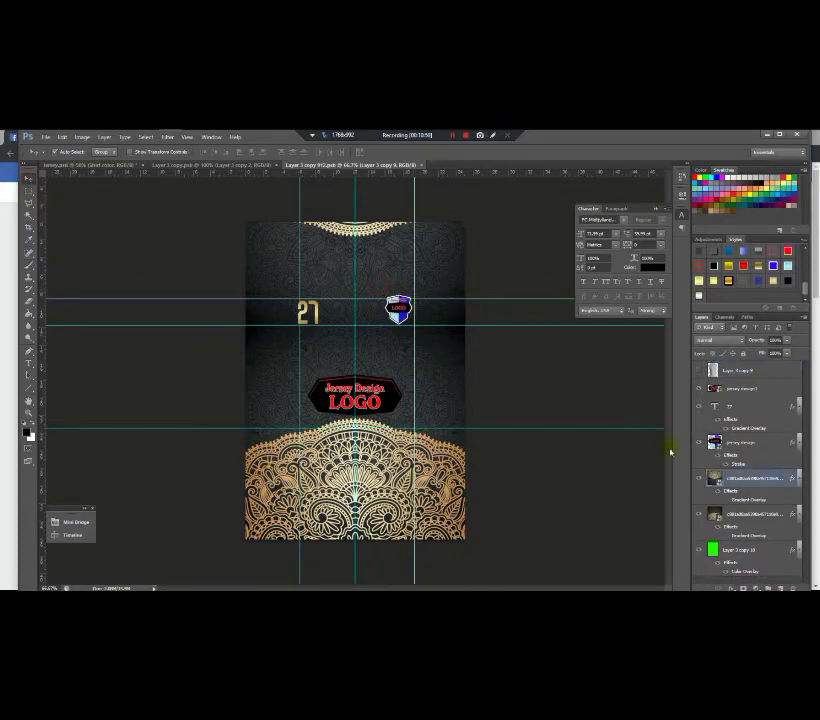
Try to copy the mandala pattern into the Layer 3 copy.psb document, then undo it.
{"action": "left_click_drag", "start_coordinate": [454, 362], "coordinate": [442, 341]}
{"action": "key", "text": "ctrl+z"}
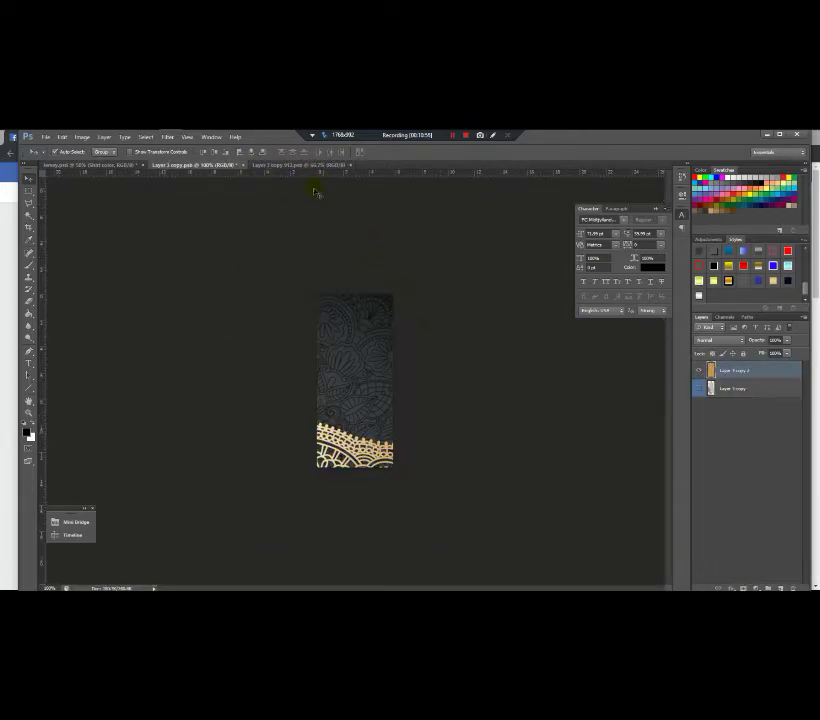
Open the back shirt's Layer 9 copy 8 smart object and copy both mandala pattern layers into it from the front shirt document.
{"action": "left_click", "coordinate": [108, 165]}
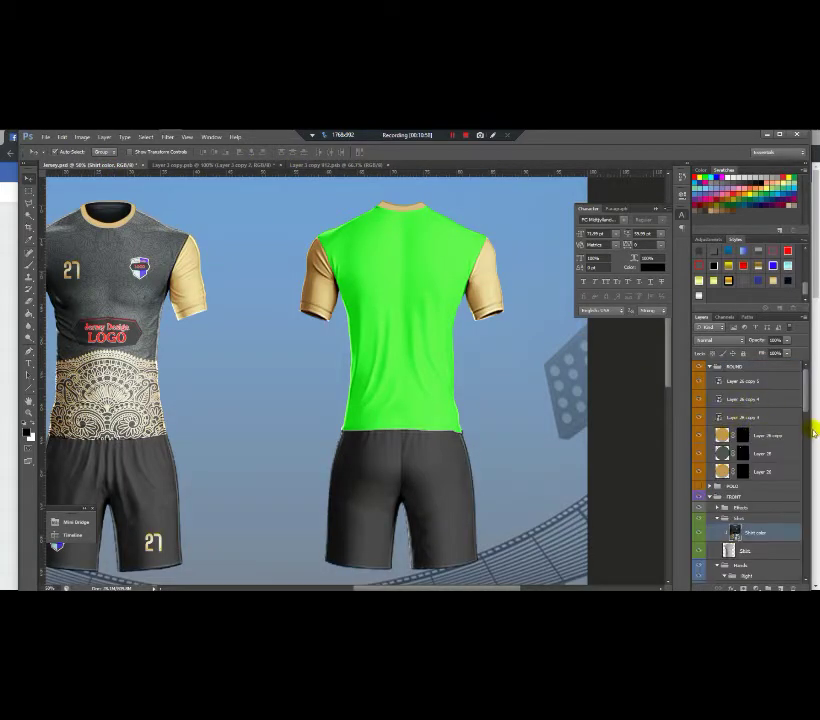
{"action": "left_click_drag", "start_coordinate": [805, 398], "coordinate": [807, 509]}
{"action": "double_click", "coordinate": [737, 496]}
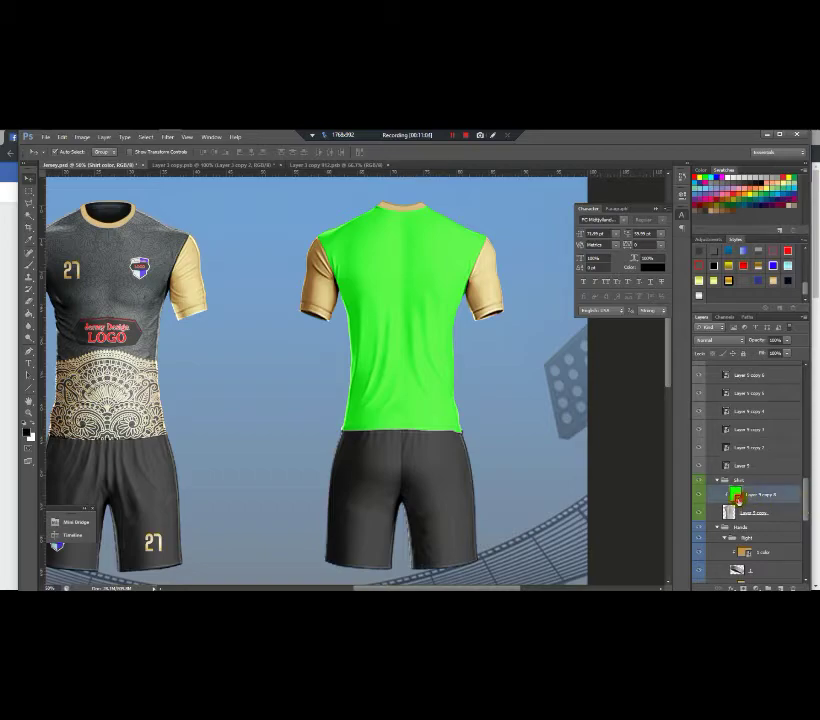
{"action": "left_click", "coordinate": [331, 168]}
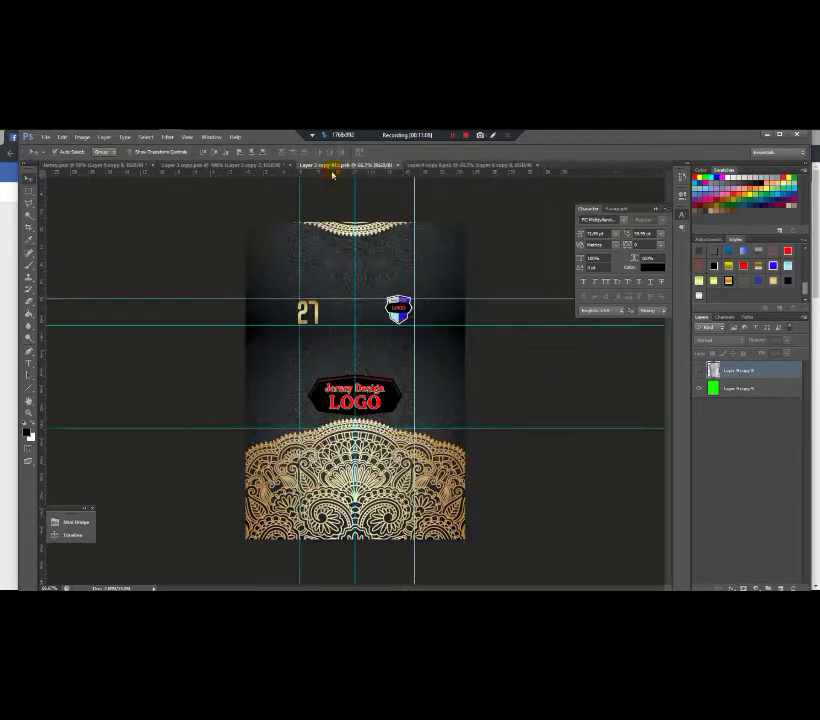
{"action": "mouse_move", "coordinate": [452, 376]}
{"action": "left_mouse_down"}
{"action": "mouse_move", "coordinate": [415, 176]}
{"action": "mouse_move", "coordinate": [425, 166]}
{"action": "mouse_move", "coordinate": [418, 165]}
{"action": "mouse_move", "coordinate": [430, 333]}
{"action": "mouse_move", "coordinate": [448, 417]}
{"action": "mouse_move", "coordinate": [441, 447]}
{"action": "mouse_move", "coordinate": [450, 403]}
{"action": "mouse_move", "coordinate": [443, 392]}
{"action": "left_mouse_up"}
Free-transform both mandala pattern layers to about 104% width and 98% height so they cover the whole back shirt canvas.
{"action": "key", "text": "ctrl+t"}
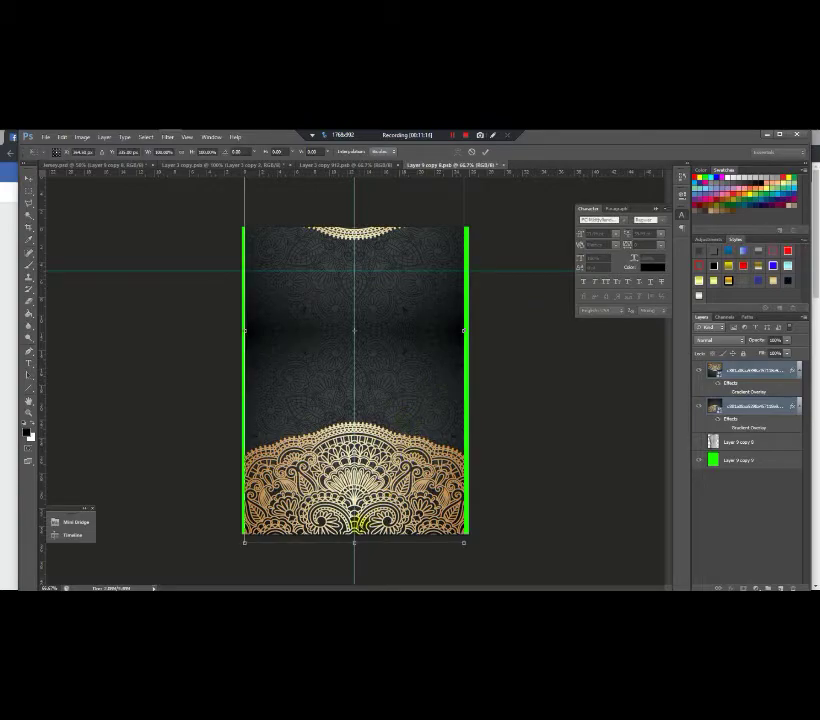
{"action": "left_click_drag", "start_coordinate": [354, 542], "coordinate": [354, 531]}
{"action": "left_click_drag", "start_coordinate": [466, 327], "coordinate": [470, 330]}
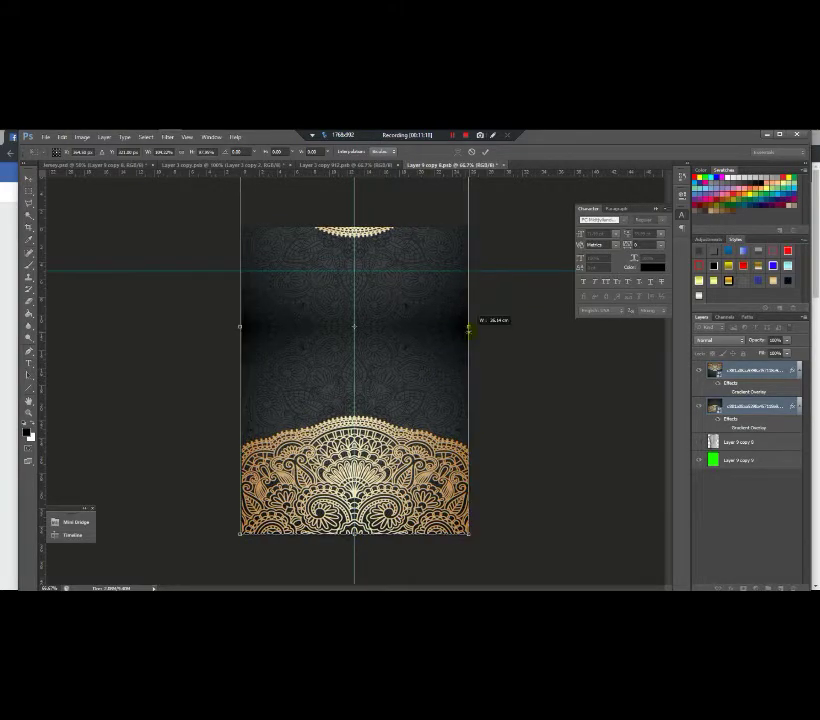
{"action": "key", "text": "Return"}
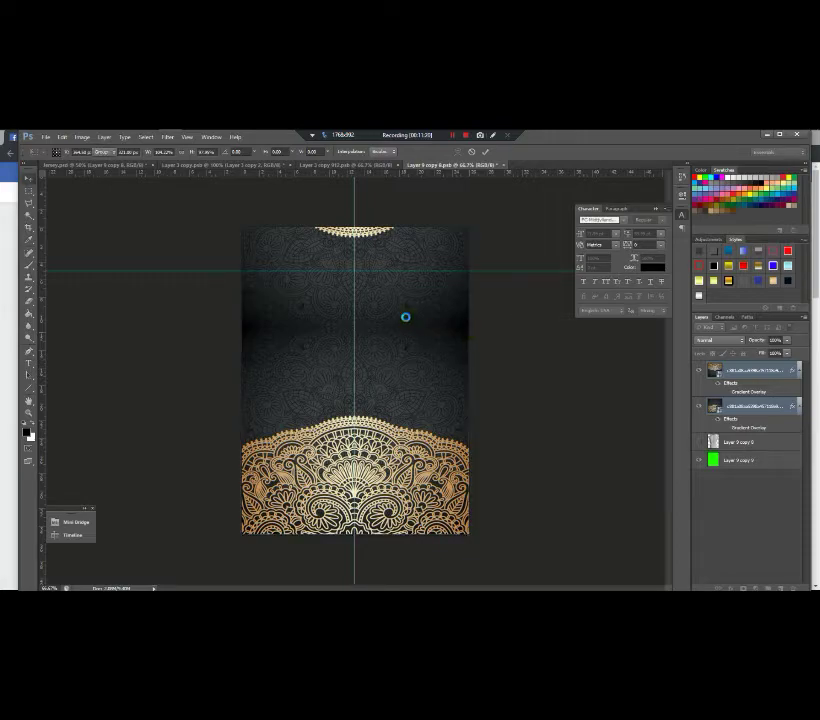
{"action": "key", "text": "ctrl+minus"}
{"action": "key", "text": "ctrl+minus"}
{"action": "key", "text": "ctrl+plus"}
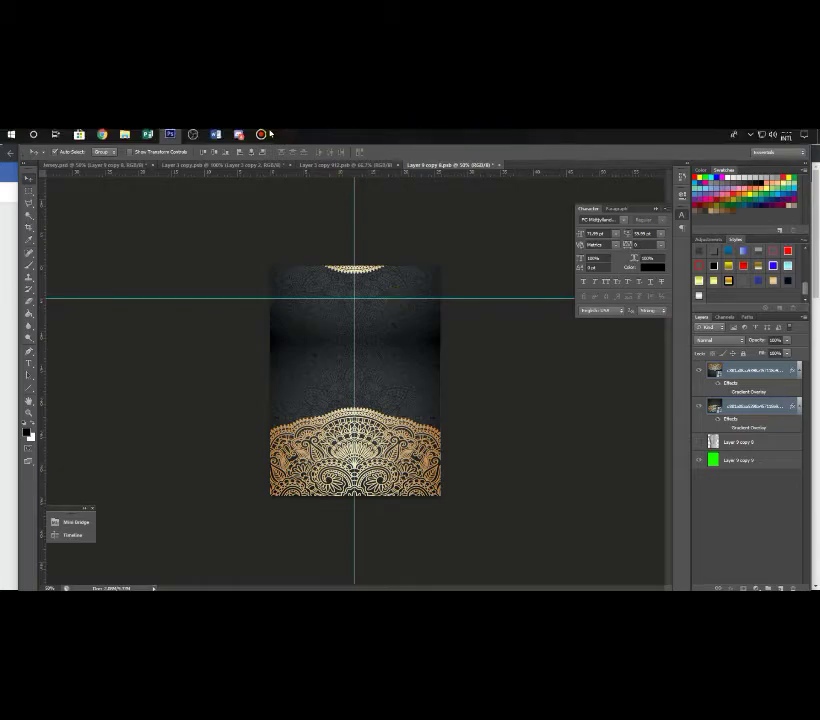
Place the jersey design1 logo file on the back shirt, scale it down, centre it over the gold mandala and reduce its height slightly.
{"action": "left_click", "coordinate": [124, 138]}
{"action": "left_click_drag", "start_coordinate": [390, 214], "coordinate": [448, 395]}
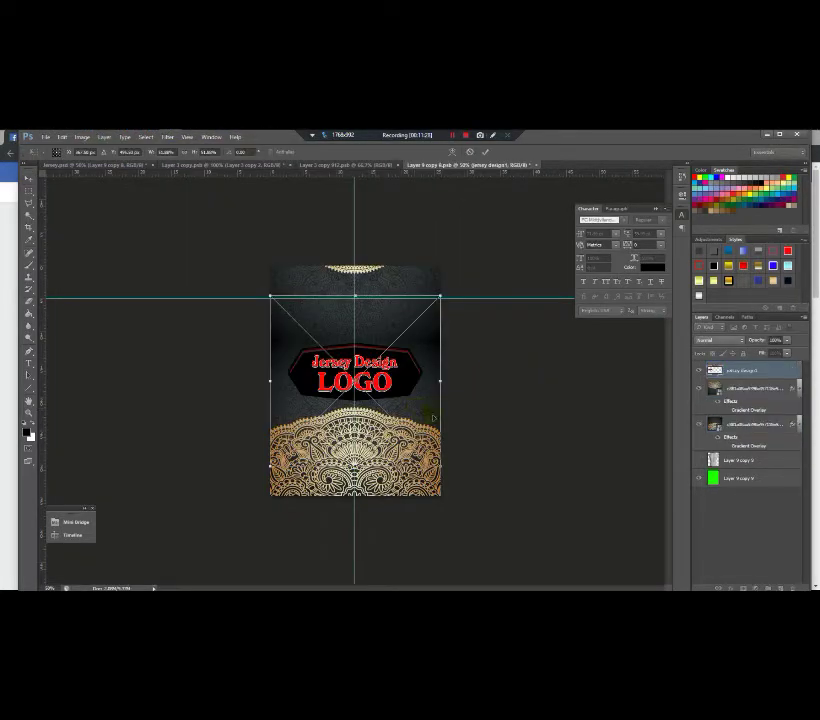
{"action": "left_click_drag", "start_coordinate": [440, 296], "coordinate": [390, 417]}
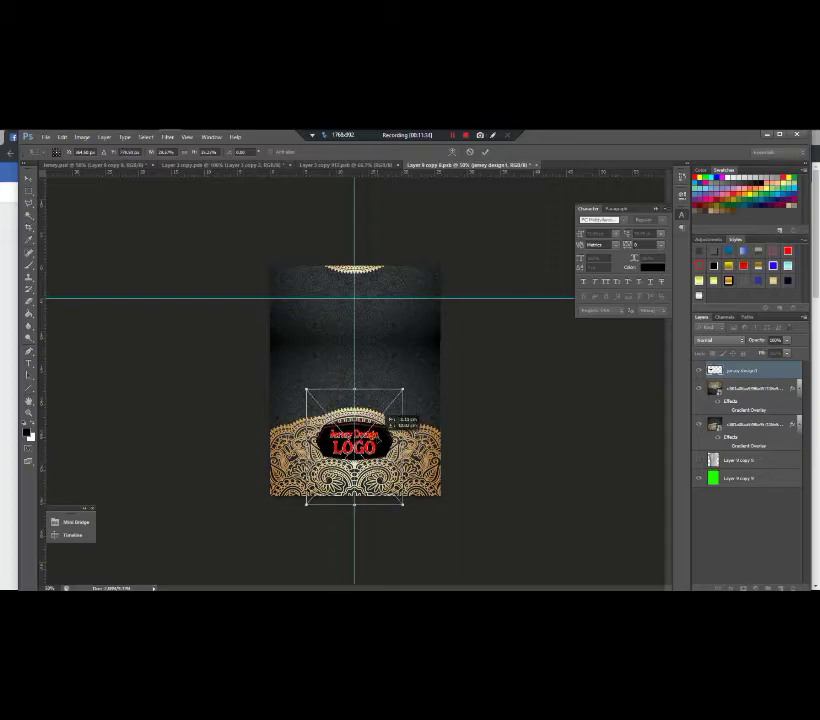
{"action": "key", "text": "Return"}
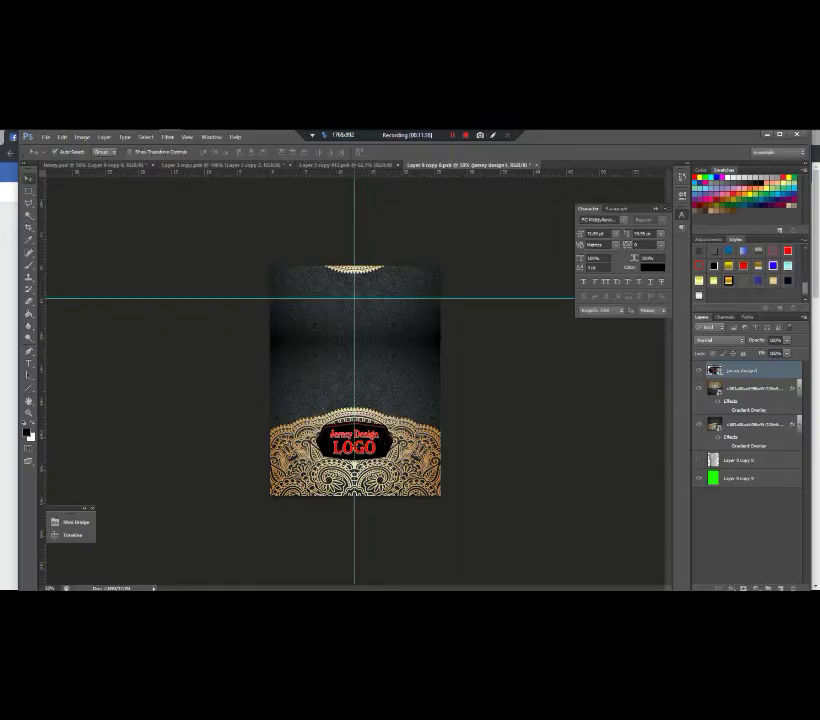
{"action": "key", "text": "ctrl+t"}
{"action": "left_click_drag", "start_coordinate": [356, 505], "coordinate": [358, 493]}
{"action": "key", "text": "Return"}
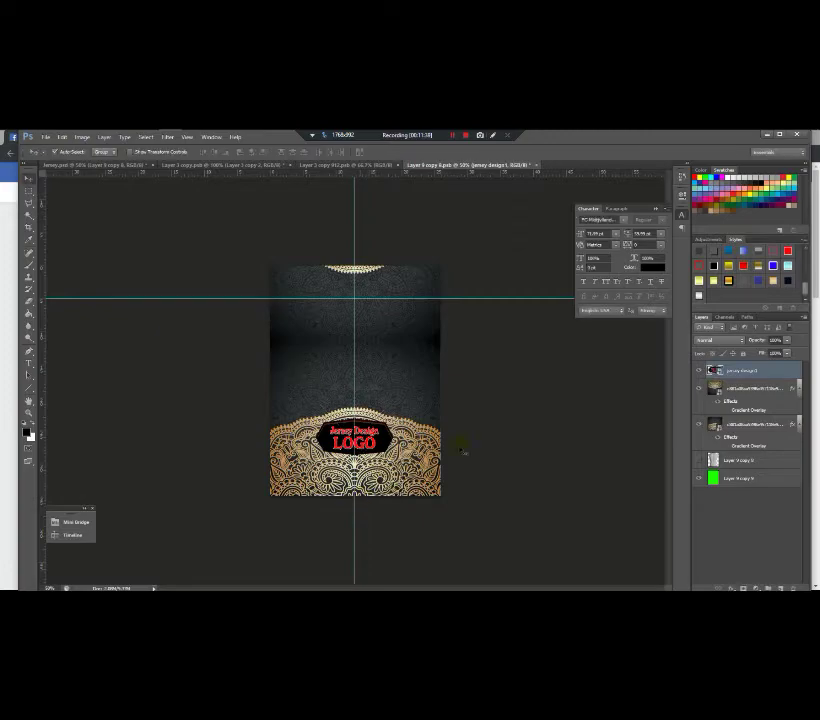
Move the Layer 9 copy 8 shirt shading layer between the two mandala pattern layers and hide it.
{"action": "left_click", "coordinate": [649, 451]}
{"action": "left_click_drag", "start_coordinate": [741, 460], "coordinate": [735, 425]}
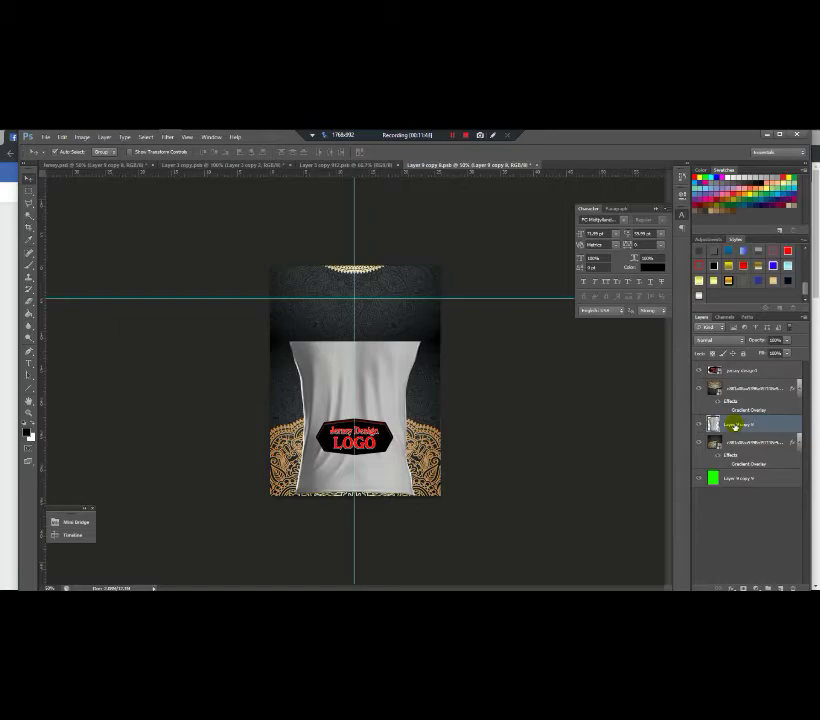
{"action": "left_click", "coordinate": [699, 426]}
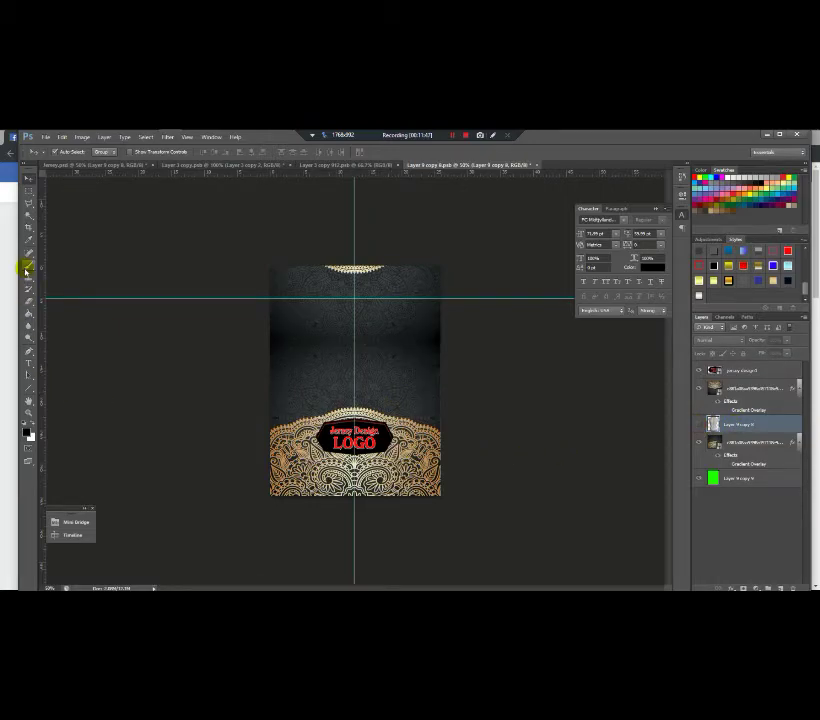
Add the text JERSEY DESIGN on the upper back, apply a gold gradient style and move its layer above the mandala patterns.
{"action": "left_click", "coordinate": [28, 363]}
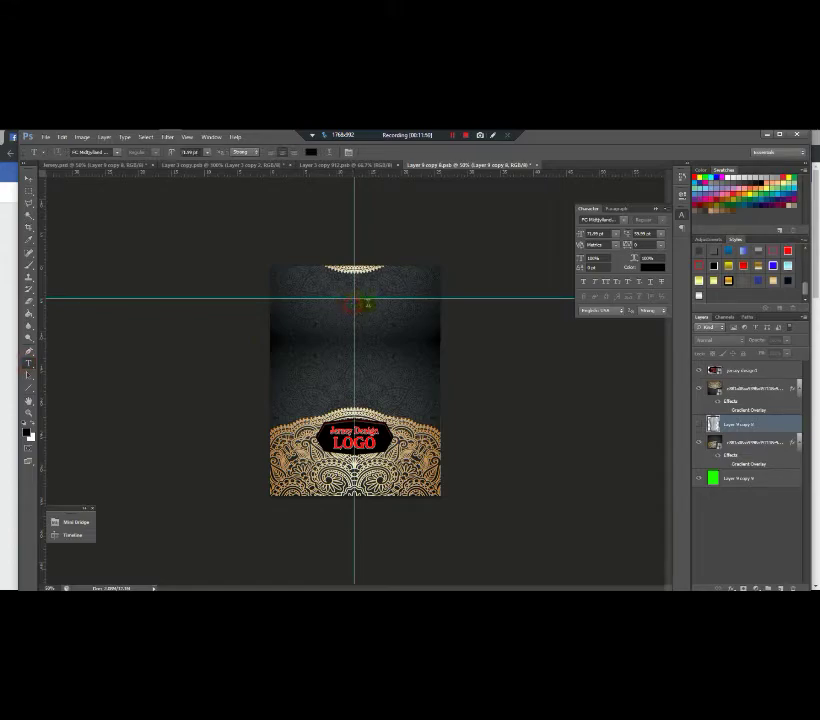
{"action": "left_click", "coordinate": [355, 303]}
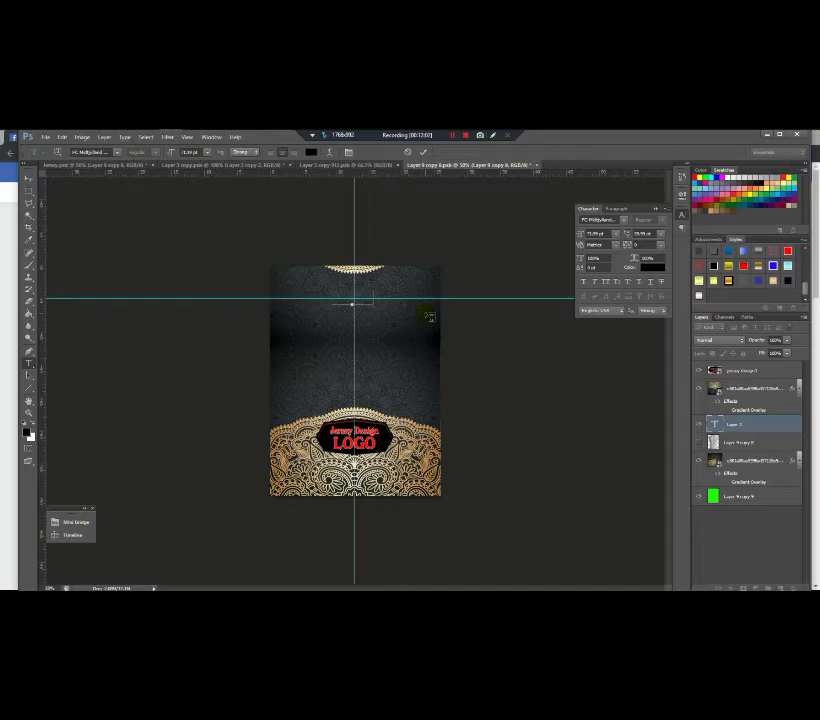
{"action": "key", "text": "ctrl+a"}
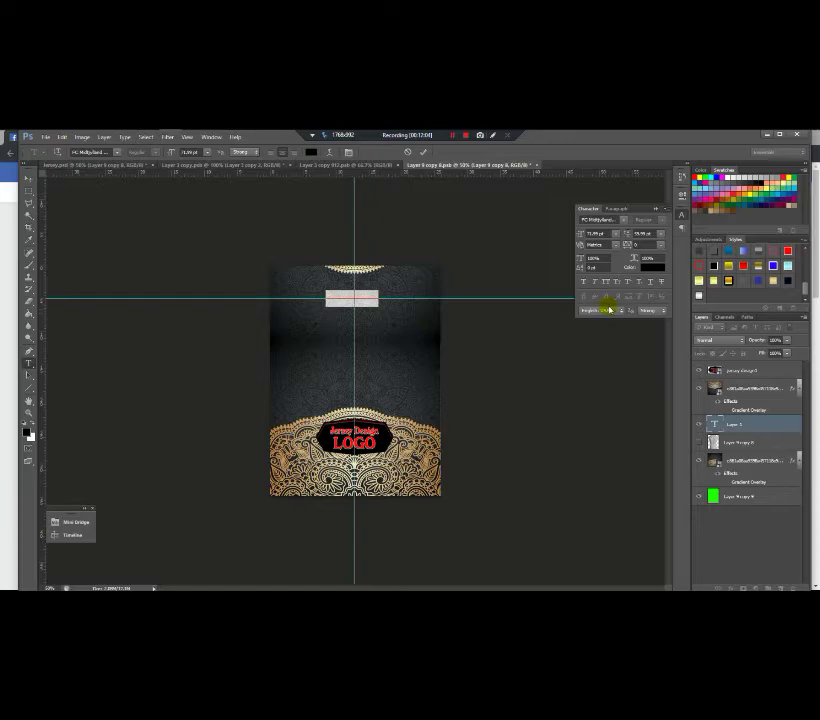
{"action": "left_click", "coordinate": [792, 280]}
{"action": "left_click_drag", "start_coordinate": [751, 425], "coordinate": [746, 386]}
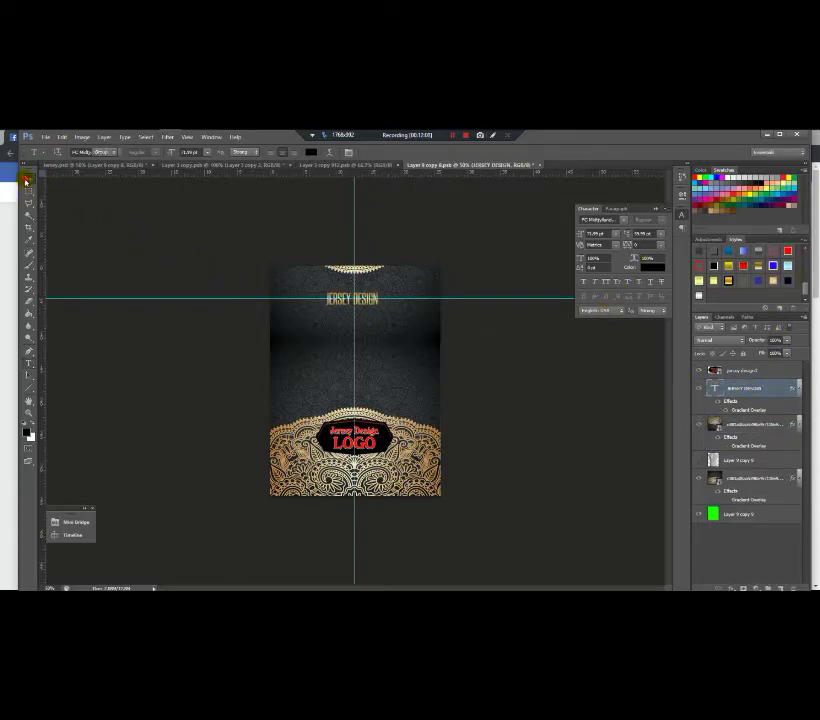
Enlarge the JERSEY DESIGN text to about 100 pt, centred on the vertical guide just below the horizontal guide.
{"action": "key", "text": "ctrl+t"}
{"action": "mouse_move", "coordinate": [379, 306]}
{"action": "left_mouse_down"}
{"action": "mouse_move", "coordinate": [398, 312]}
{"action": "mouse_move", "coordinate": [380, 310]}
{"action": "left_mouse_up"}
{"action": "scroll", "coordinate": [360, 314], "scroll_direction": "up", "scroll_amount": 2}
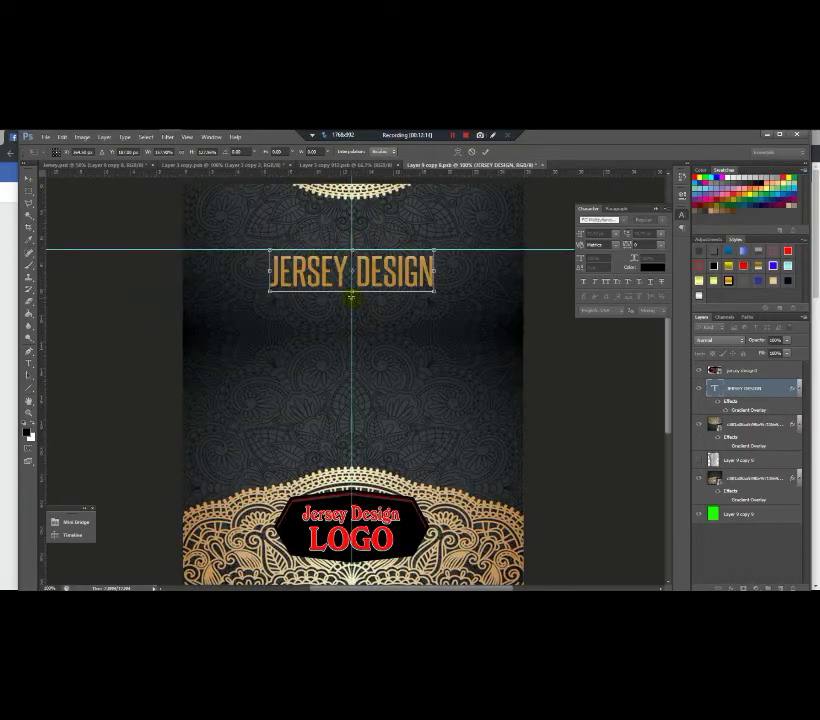
{"action": "left_click_drag", "start_coordinate": [351, 294], "coordinate": [352, 297]}
{"action": "key", "text": "Return"}
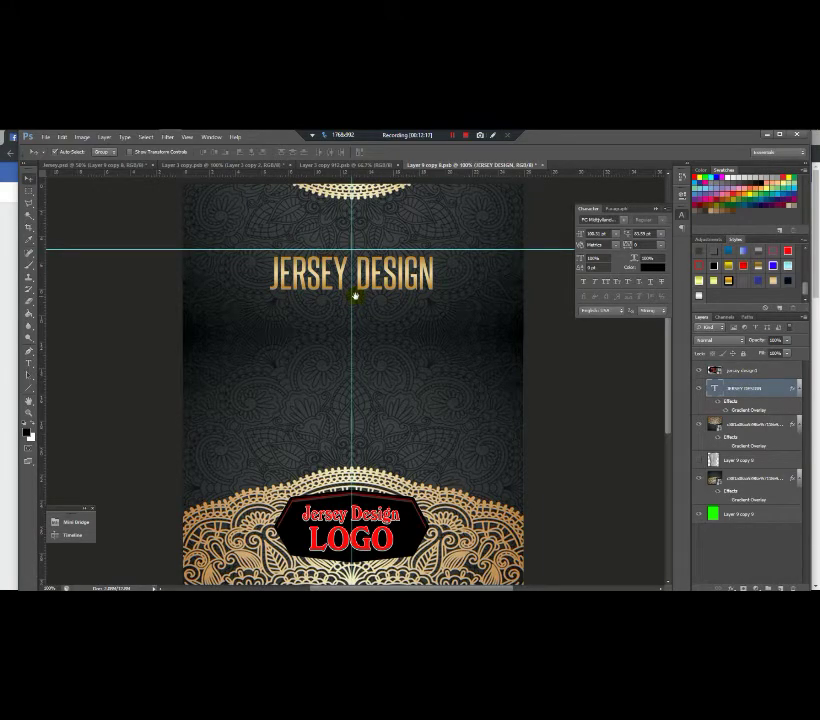
Duplicate the JERSEY DESIGN text directly beneath the original and change the copy to the number 27.
{"action": "key", "text": "ctrl+minus"}
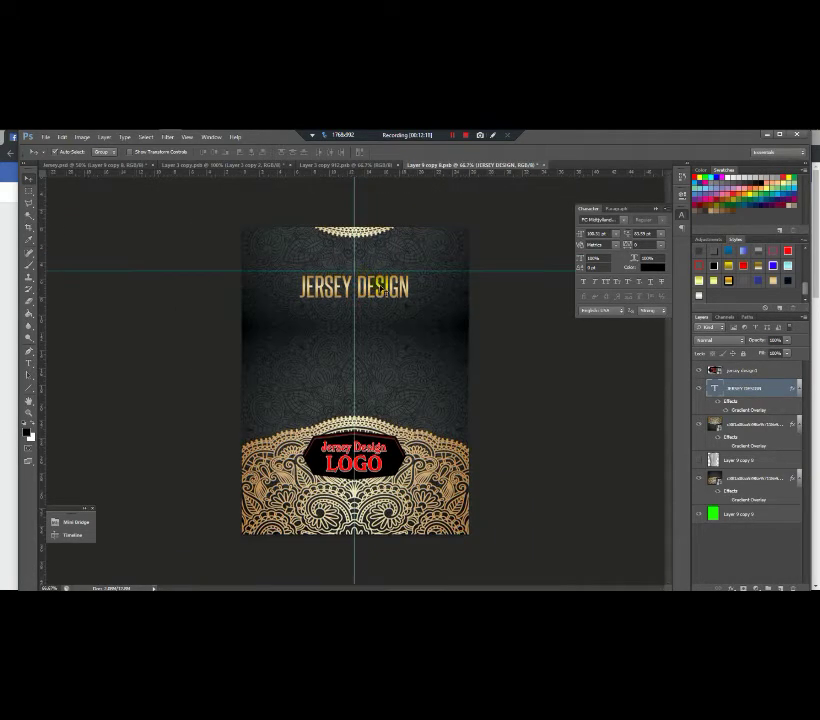
{"action": "left_click_drag", "start_coordinate": [370, 283], "coordinate": [370, 314]}
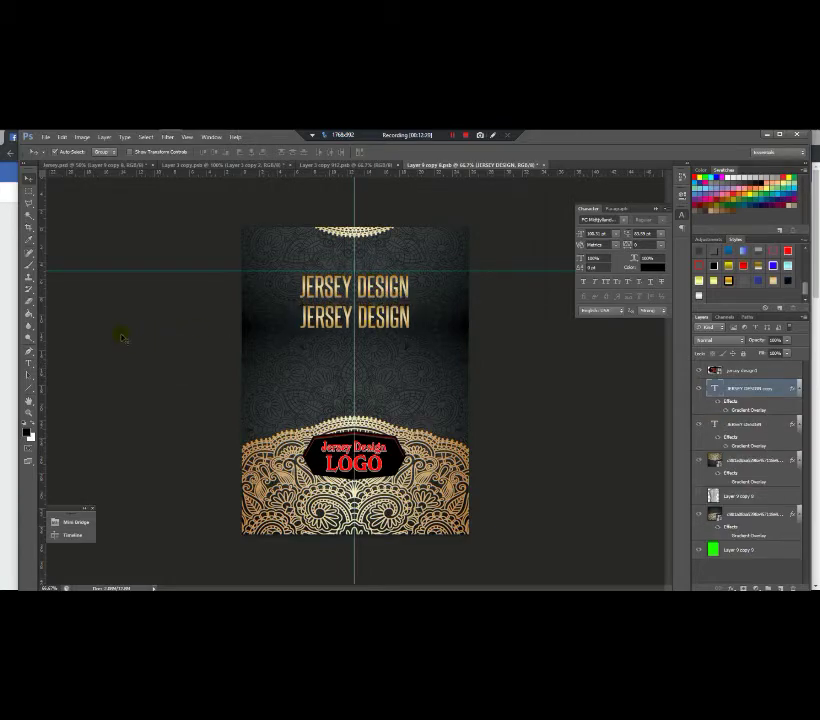
{"action": "left_click", "coordinate": [30, 358]}
{"action": "left_click", "coordinate": [354, 318]}
{"action": "key", "text": "ctrl+a"}
{"action": "type", "text": "27"}
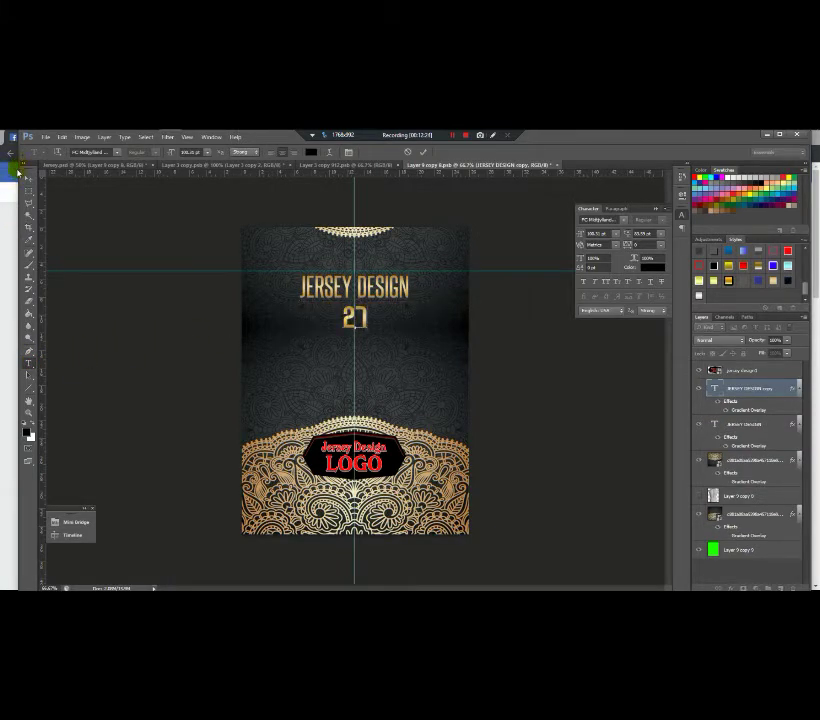
Stretch the number 27 to about 458 pt, centred on the vertical guide between the JERSEY DESIGN name and the mandala border.
{"action": "key", "text": "ctrl+Return"}
{"action": "key", "text": "ctrl+t"}
{"action": "left_click_drag", "start_coordinate": [355, 329], "coordinate": [352, 410]}
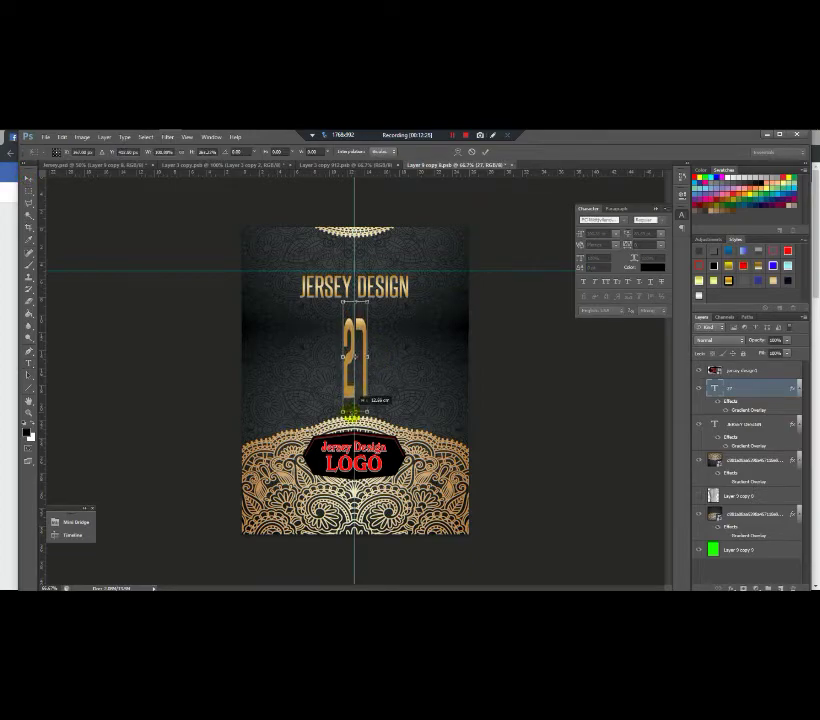
{"action": "left_click_drag", "start_coordinate": [367, 356], "coordinate": [393, 378]}
{"action": "left_click_drag", "start_coordinate": [356, 302], "coordinate": [356, 287]}
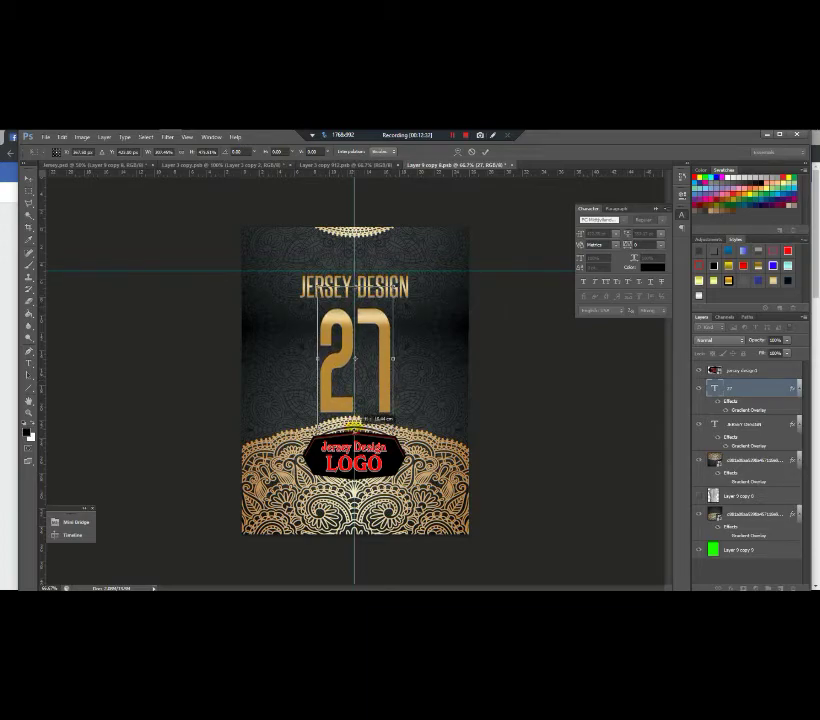
{"action": "left_click_drag", "start_coordinate": [395, 356], "coordinate": [400, 357]}
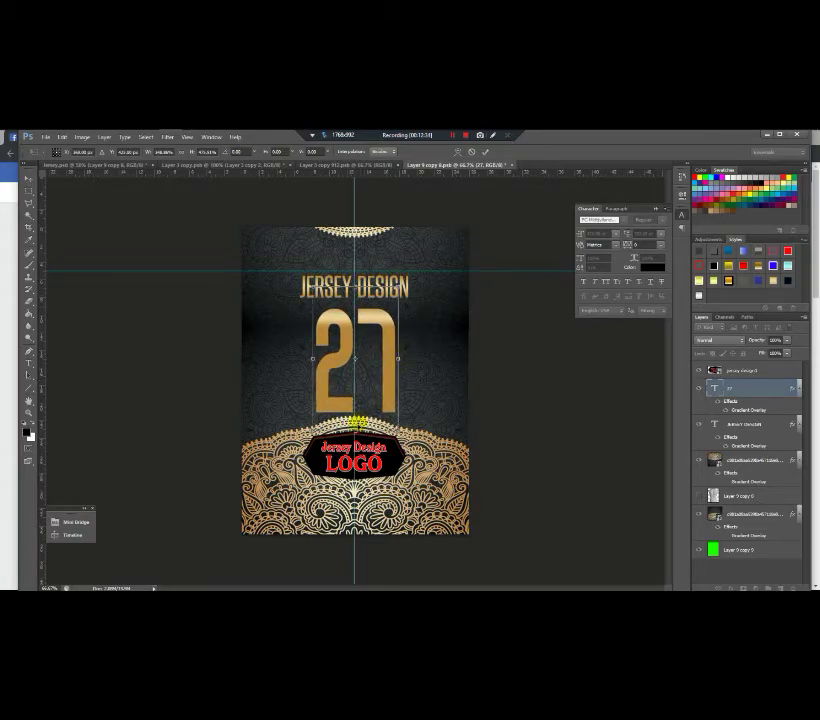
{"action": "left_click_drag", "start_coordinate": [356, 416], "coordinate": [357, 414]}
{"action": "key", "text": "Return"}
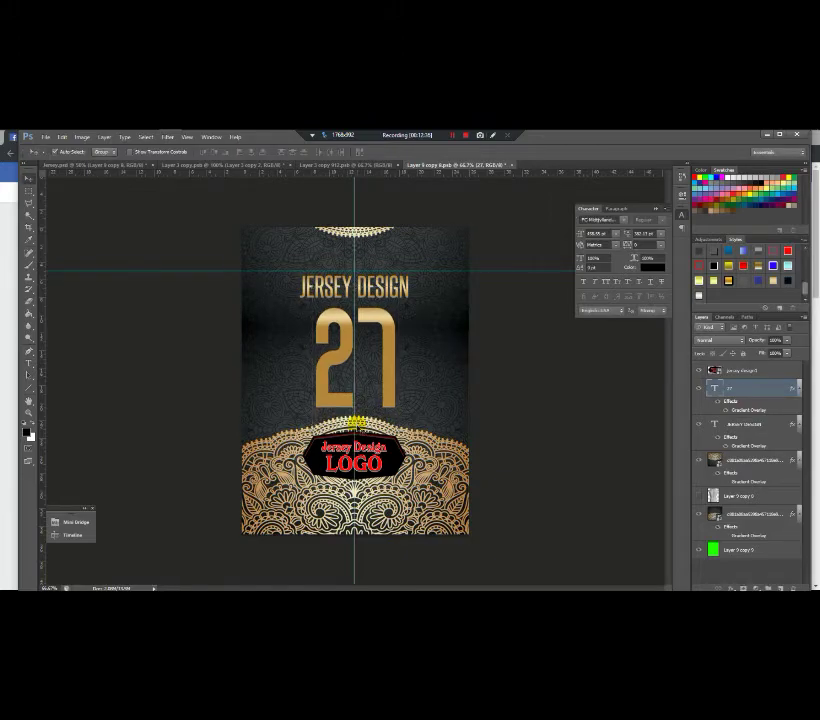
Save and close the back shirt document Layer 9 copy 8.psb, and close the front shirt document Layer 3 copy 912.psb.
{"action": "key", "text": "ctrl+minus"}
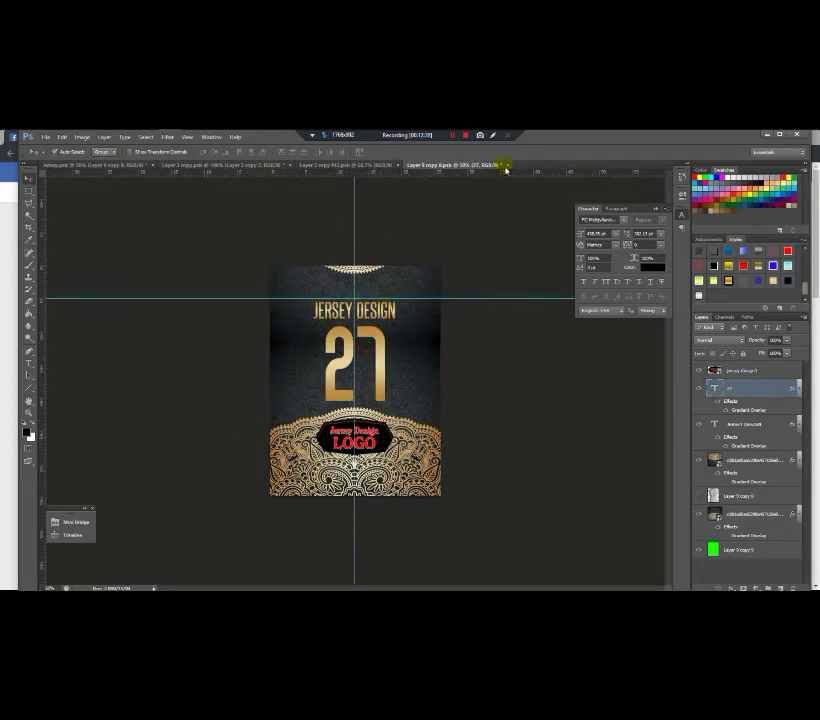
{"action": "left_click", "coordinate": [506, 167]}
{"action": "left_click", "coordinate": [373, 308]}
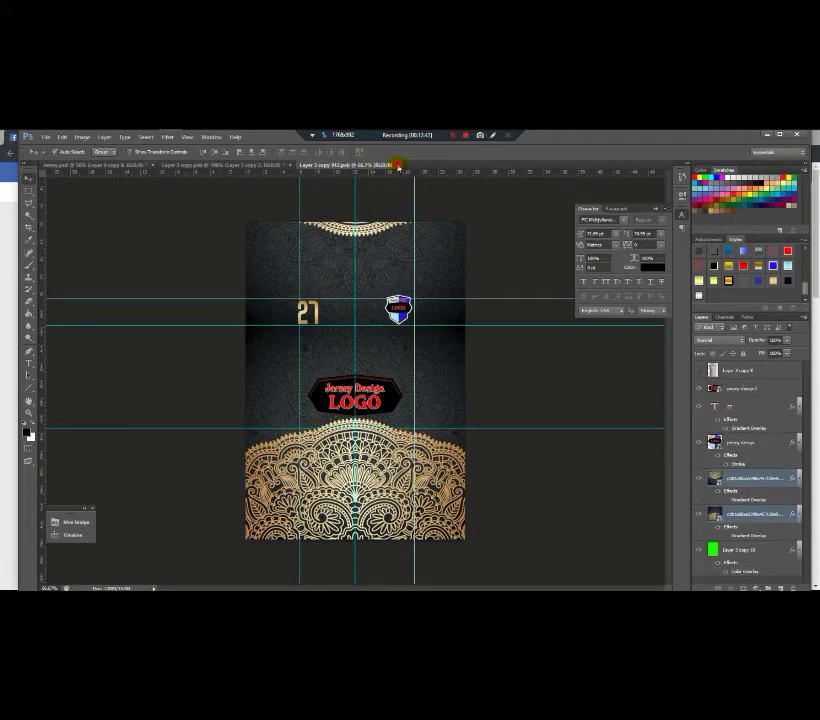
{"action": "key", "text": "ctrl+w"}
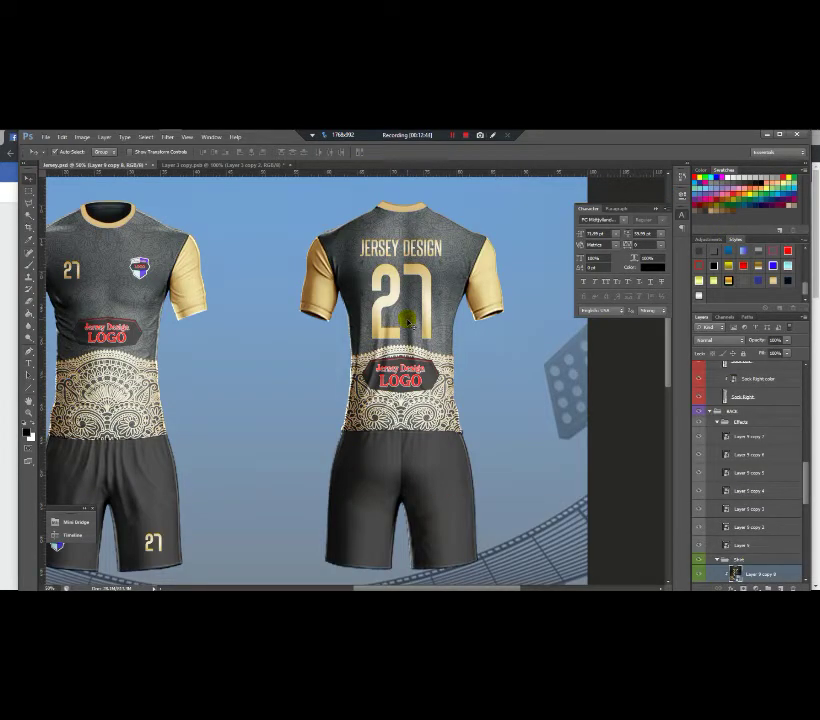
Examine the front and back kits in Jersey.psd, checking the back name, number and logo up close and the full layout.
{"action": "key", "text": "ctrl+minus"}
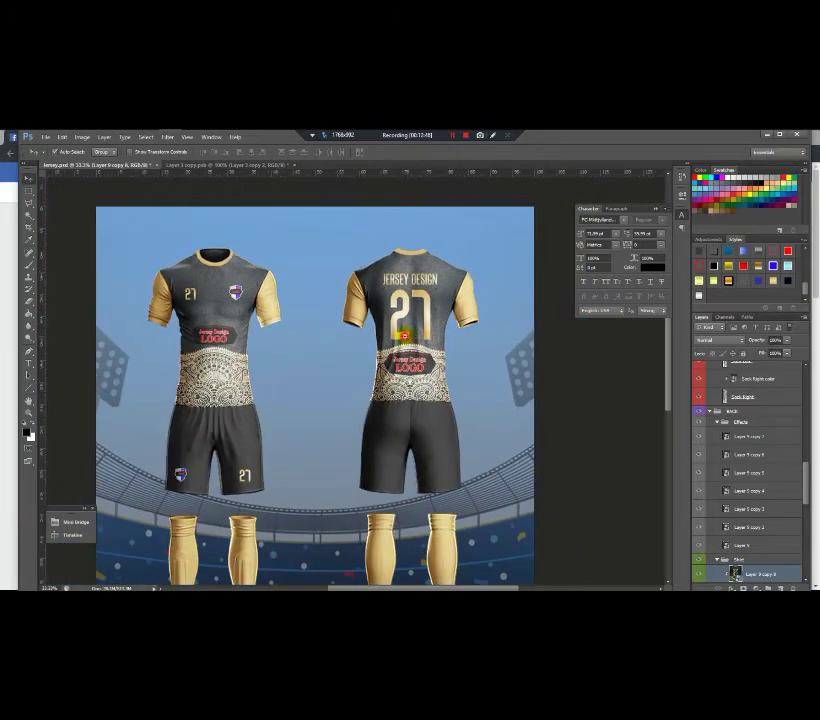
{"action": "scroll", "coordinate": [404, 334], "scroll_direction": "down", "scroll_amount": 1}
{"action": "scroll", "coordinate": [404, 335], "scroll_direction": "up", "scroll_amount": 3}
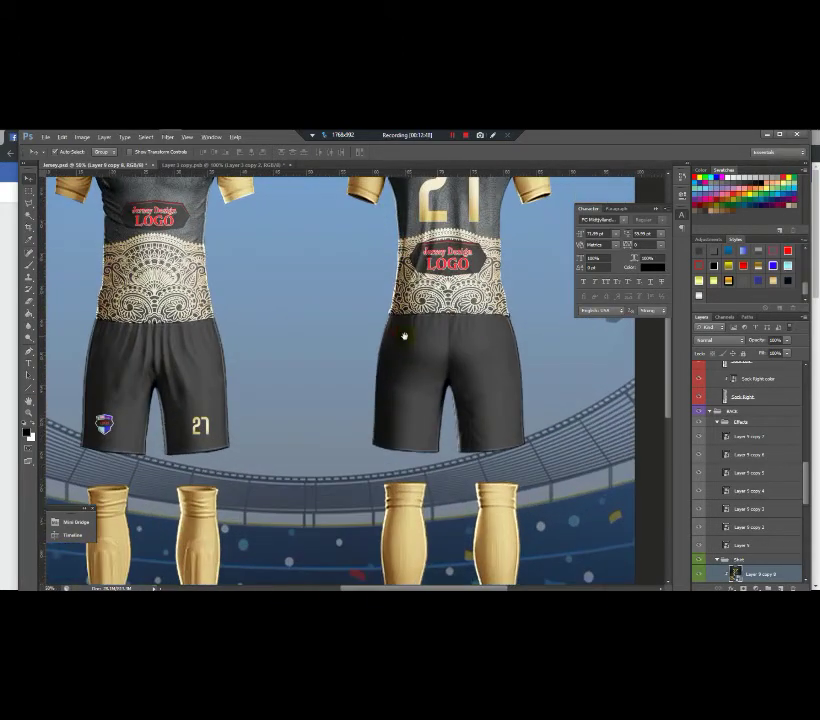
{"action": "scroll", "coordinate": [404, 335], "scroll_direction": "down", "scroll_amount": 2}
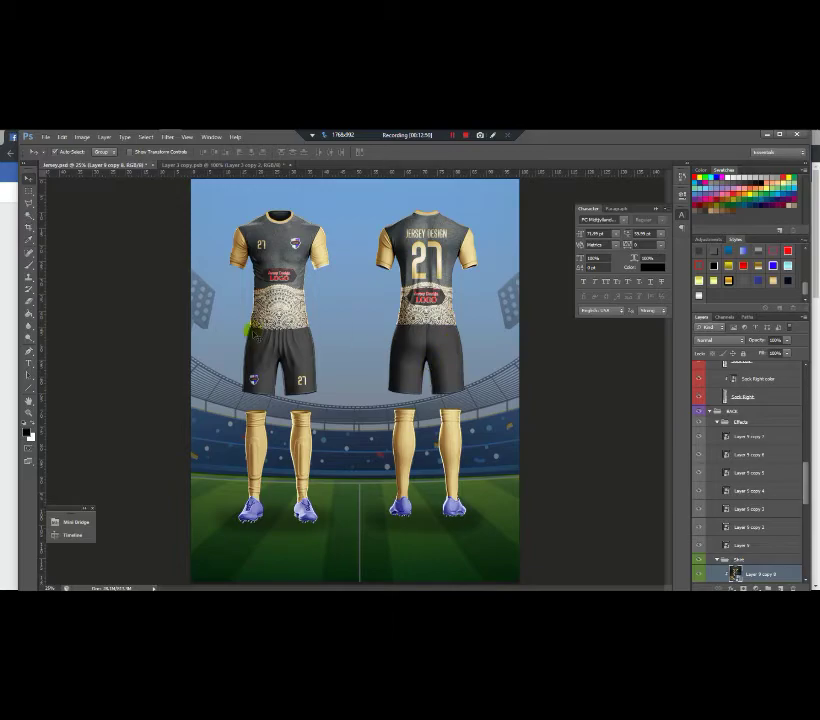
{"action": "scroll", "coordinate": [436, 198], "scroll_direction": "up", "scroll_amount": 3}
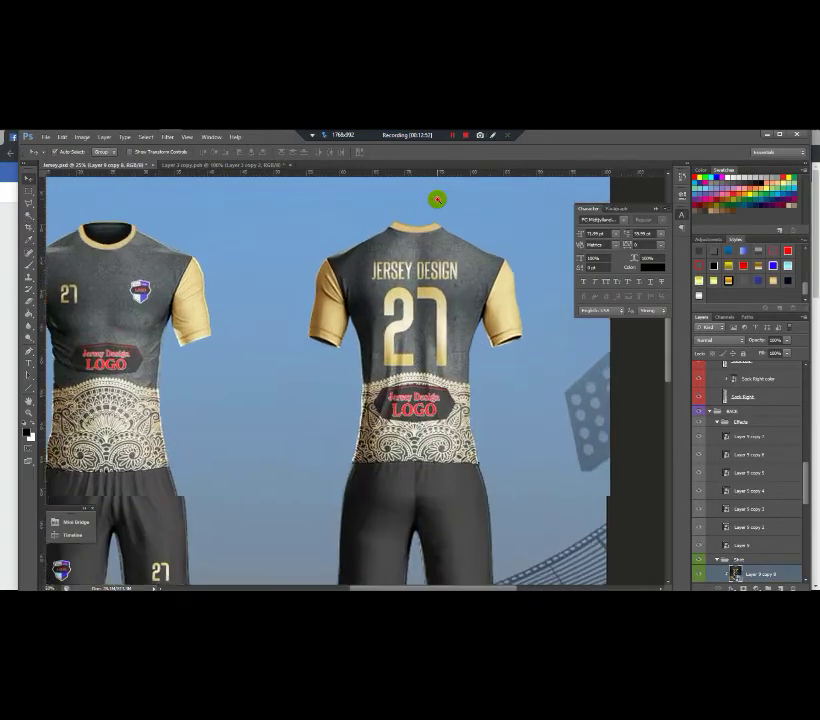
{"action": "scroll", "coordinate": [402, 425], "scroll_direction": "up", "scroll_amount": 1}
{"action": "scroll", "coordinate": [458, 379], "scroll_direction": "down", "scroll_amount": 3}
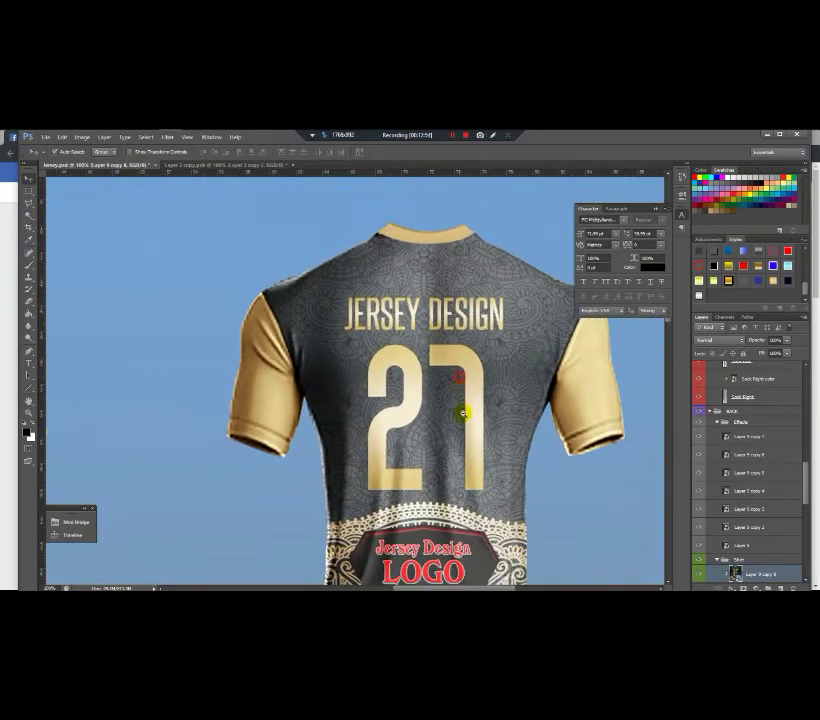
{"action": "left_click_drag", "start_coordinate": [450, 495], "coordinate": [529, 426]}
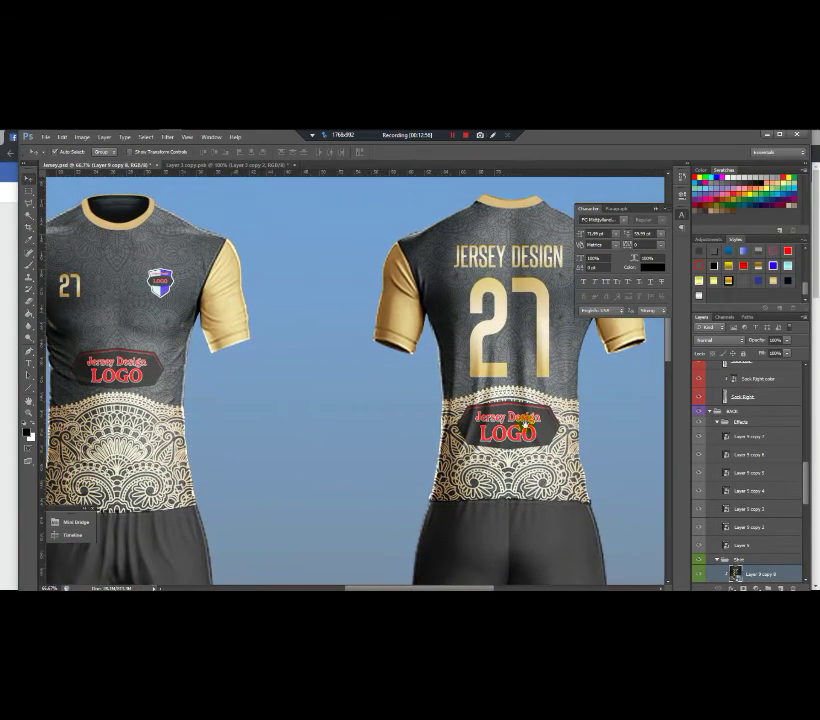
{"action": "scroll", "coordinate": [526, 428], "scroll_direction": "down", "scroll_amount": 1}
{"action": "scroll", "coordinate": [427, 380], "scroll_direction": "down", "scroll_amount": 2}
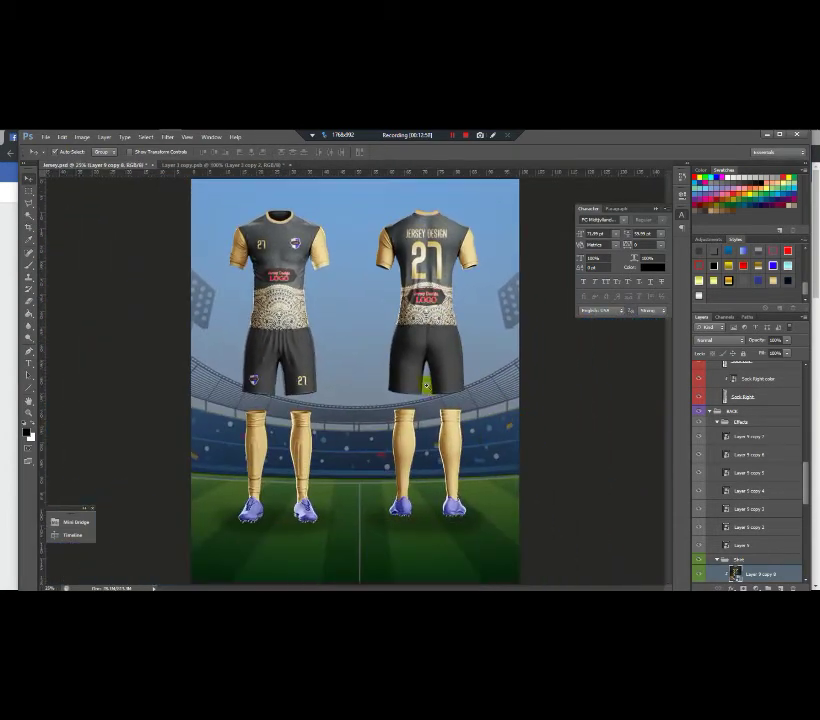
{"action": "scroll", "coordinate": [427, 380], "scroll_direction": "up", "scroll_amount": 1}
{"action": "scroll", "coordinate": [427, 380], "scroll_direction": "up", "scroll_amount": 1}
{"action": "scroll", "coordinate": [427, 380], "scroll_direction": "down", "scroll_amount": 2}
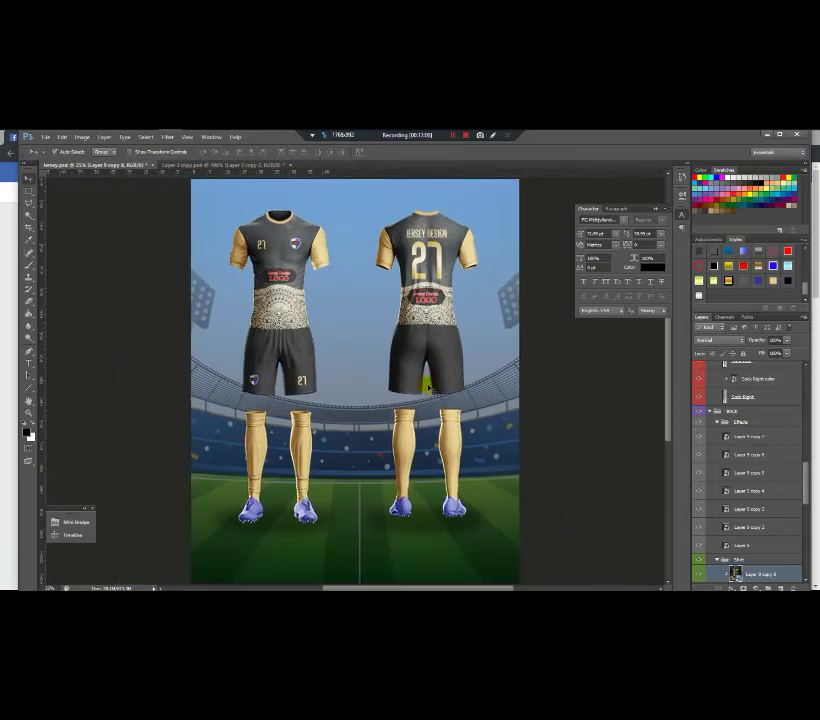
Save the mockup in the YOUTUBE folder as the Photoshop file Jersey Design16, with Maximize Compatibility enabled.
{"action": "left_click", "coordinate": [44, 137]}
{"action": "left_click", "coordinate": [84, 248]}
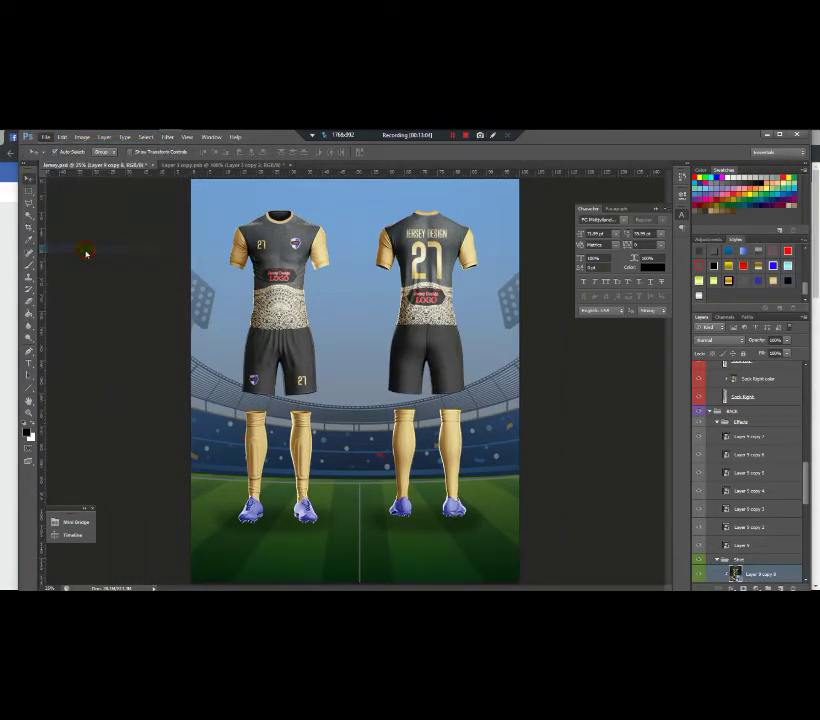
{"action": "left_click", "coordinate": [390, 367]}
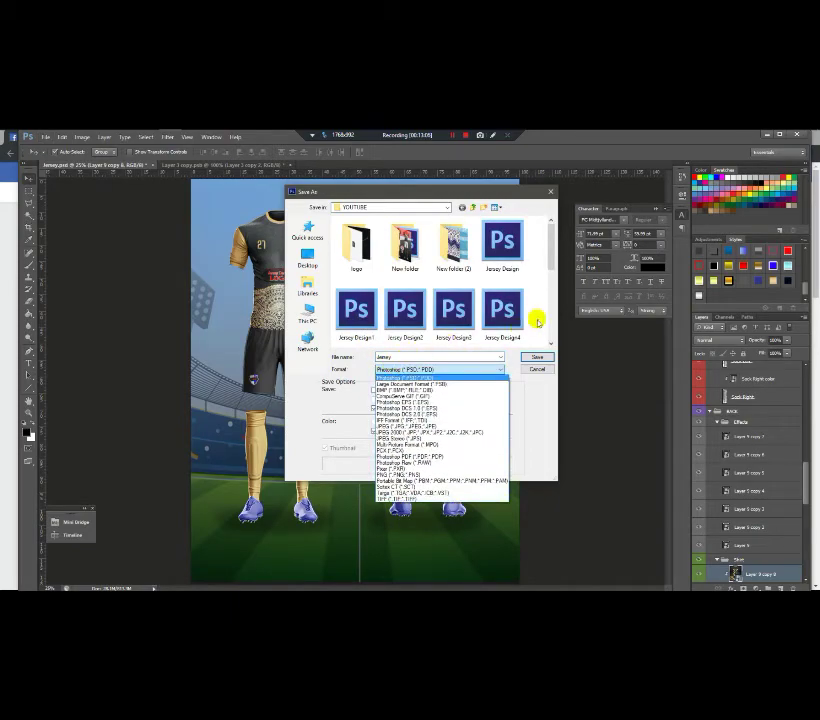
{"action": "left_click", "coordinate": [549, 255]}
{"action": "scroll", "coordinate": [510, 300], "scroll_direction": "down", "scroll_amount": 5}
{"action": "left_click", "coordinate": [458, 330]}
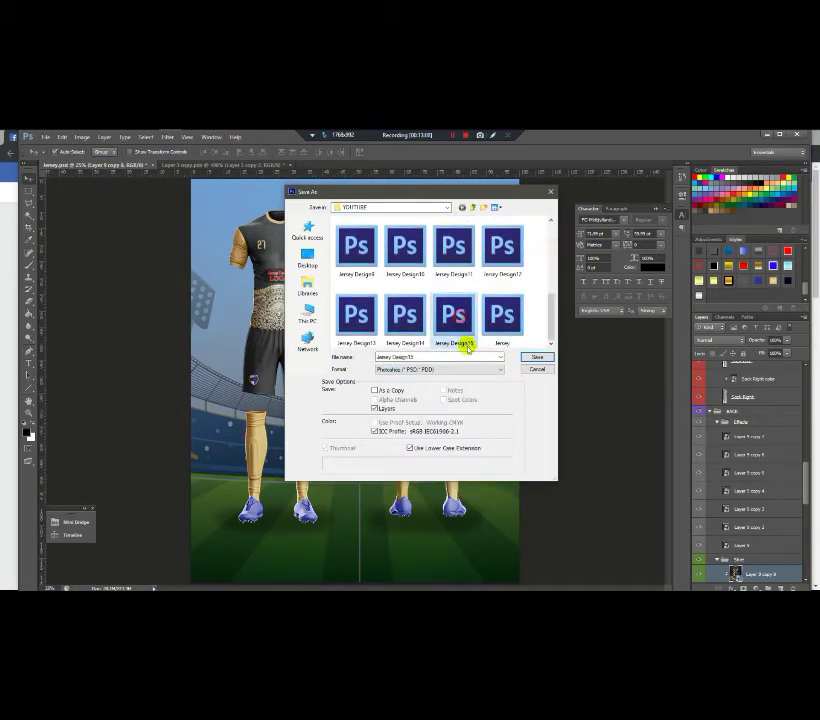
{"action": "left_click", "coordinate": [431, 357]}
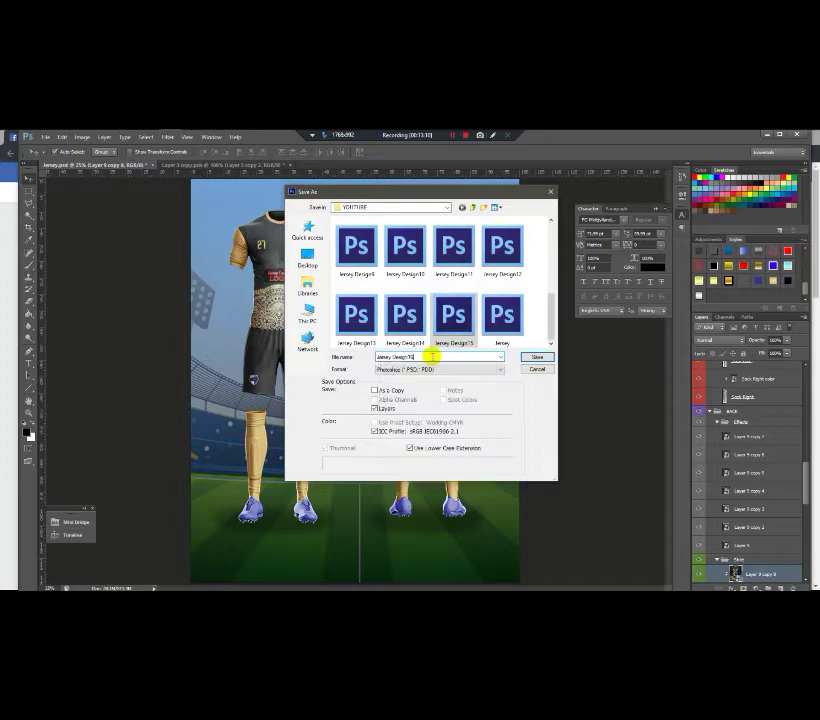
{"action": "left_click", "coordinate": [537, 357]}
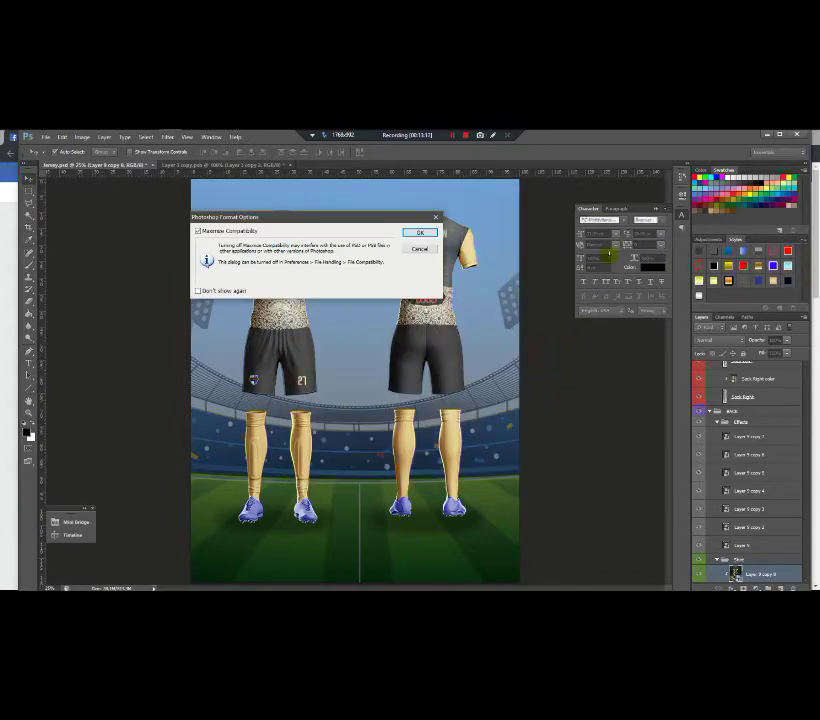
{"action": "left_click", "coordinate": [417, 231]}
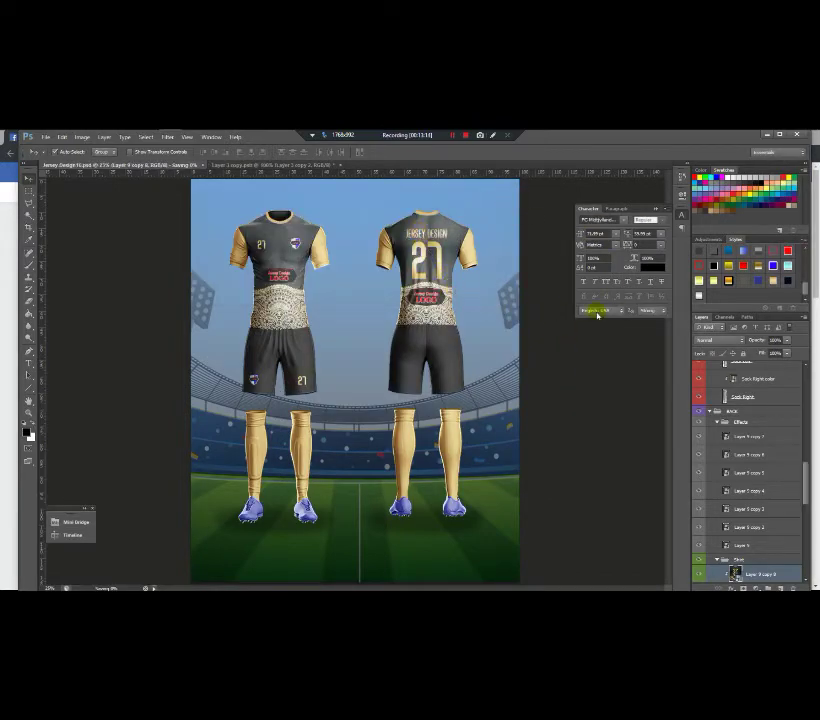
Save a PNG version of the mockup as Jersey Design16 in the YOUTUBE folder.
{"action": "left_click", "coordinate": [45, 136]}
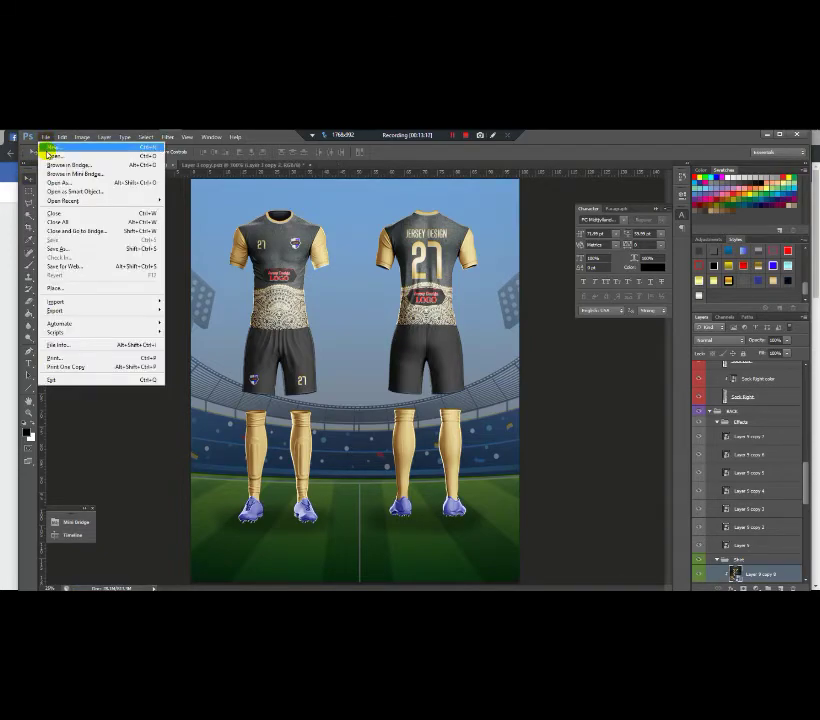
{"action": "left_click", "coordinate": [60, 249]}
{"action": "left_click", "coordinate": [402, 369]}
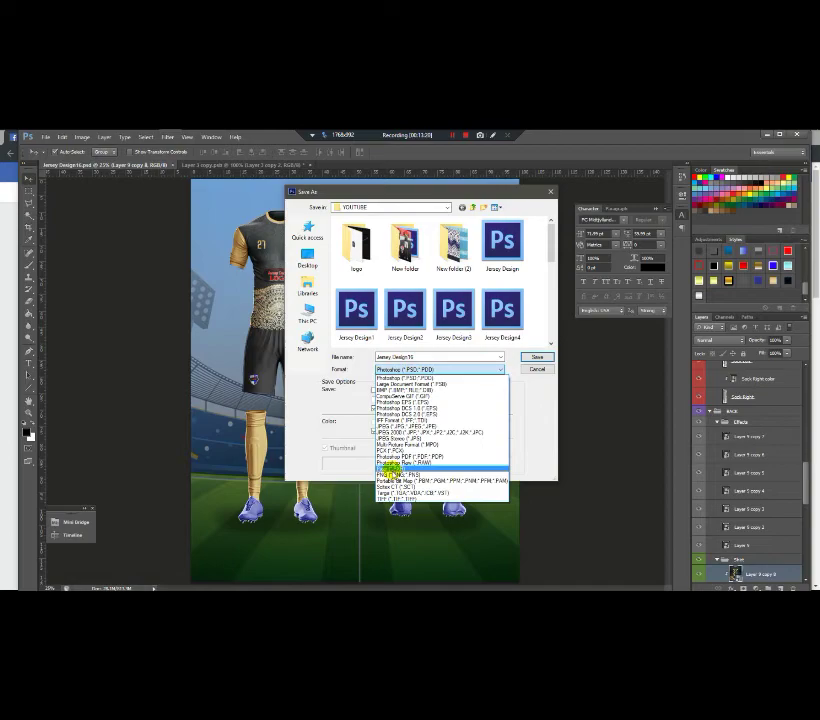
{"action": "left_click", "coordinate": [392, 466]}
{"action": "left_click", "coordinate": [537, 357]}
{"action": "left_click", "coordinate": [328, 276]}
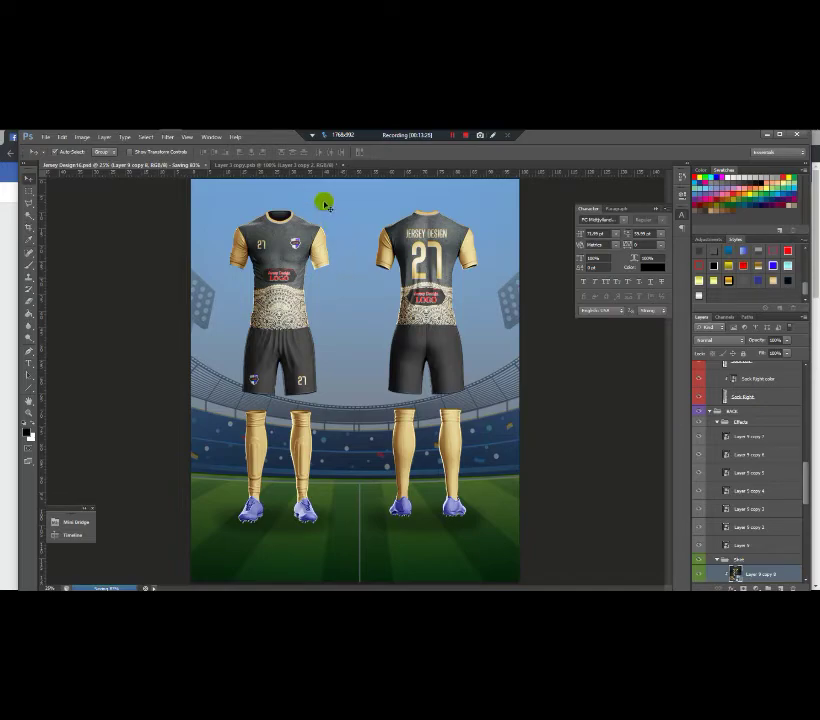
Close the tan Layer 3 copy.psb document without saving its changes.
{"action": "left_click", "coordinate": [314, 165]}
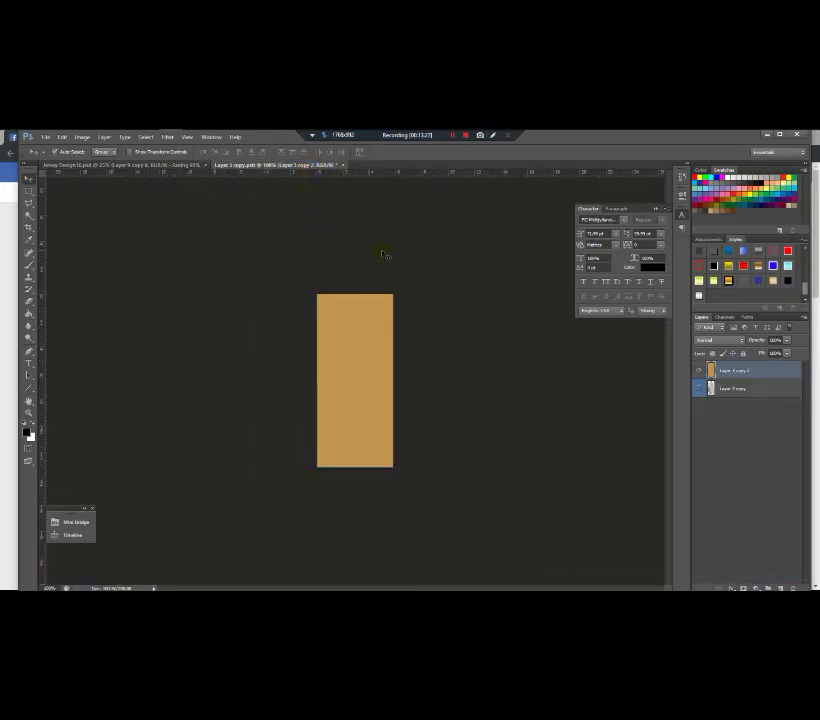
{"action": "left_click", "coordinate": [341, 166]}
{"action": "left_click", "coordinate": [416, 309]}
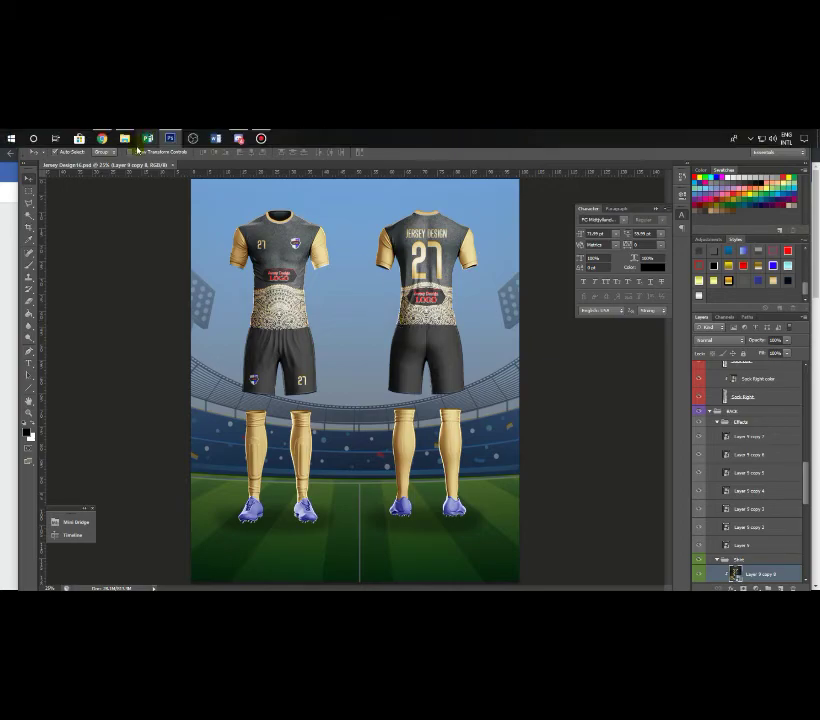
Switch to File Explorer, view the exported Jersey Design16 PNG from the YOUTUBE folder in Photos, and return to Photoshop.
{"action": "left_click", "coordinate": [124, 138]}
{"action": "key", "text": "BackSpace"}
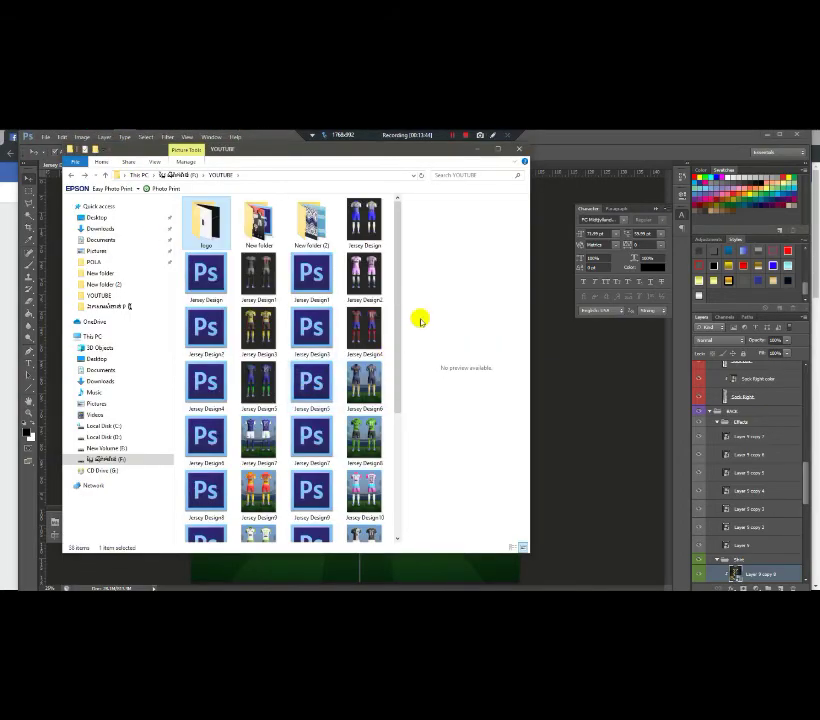
{"action": "left_click_drag", "start_coordinate": [396, 312], "coordinate": [386, 460]}
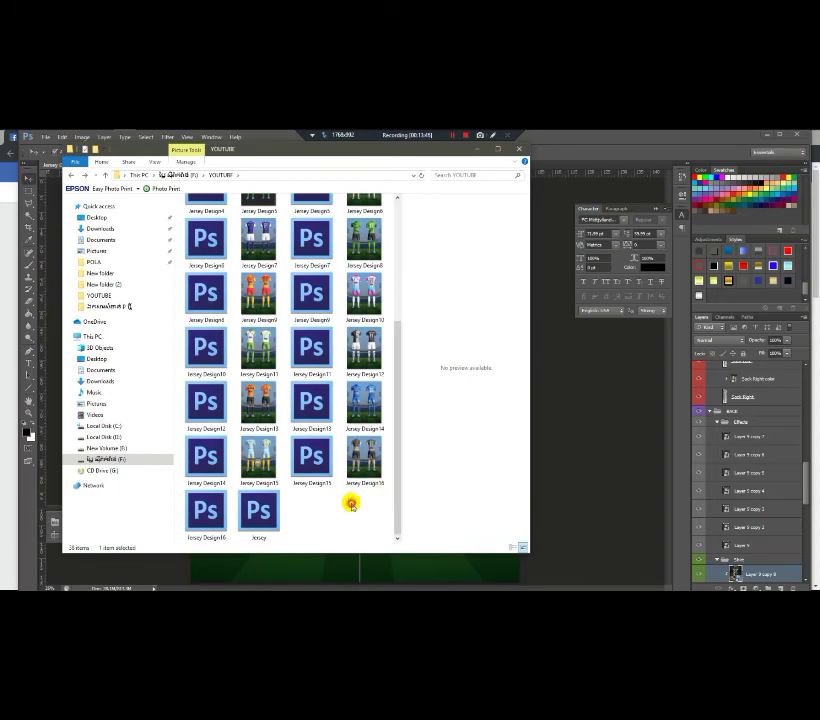
{"action": "double_click", "coordinate": [356, 470]}
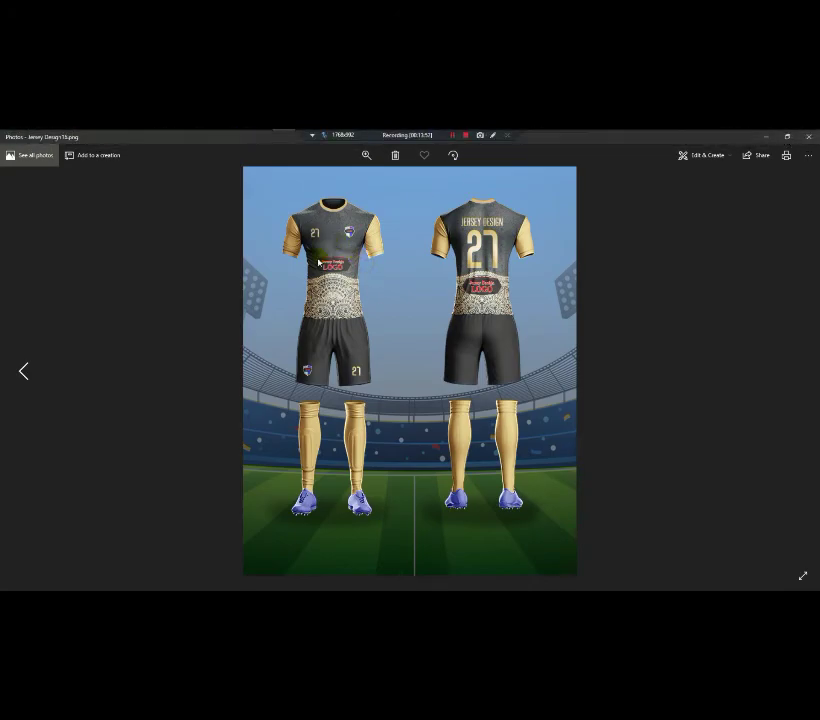
{"action": "left_click", "coordinate": [808, 136]}
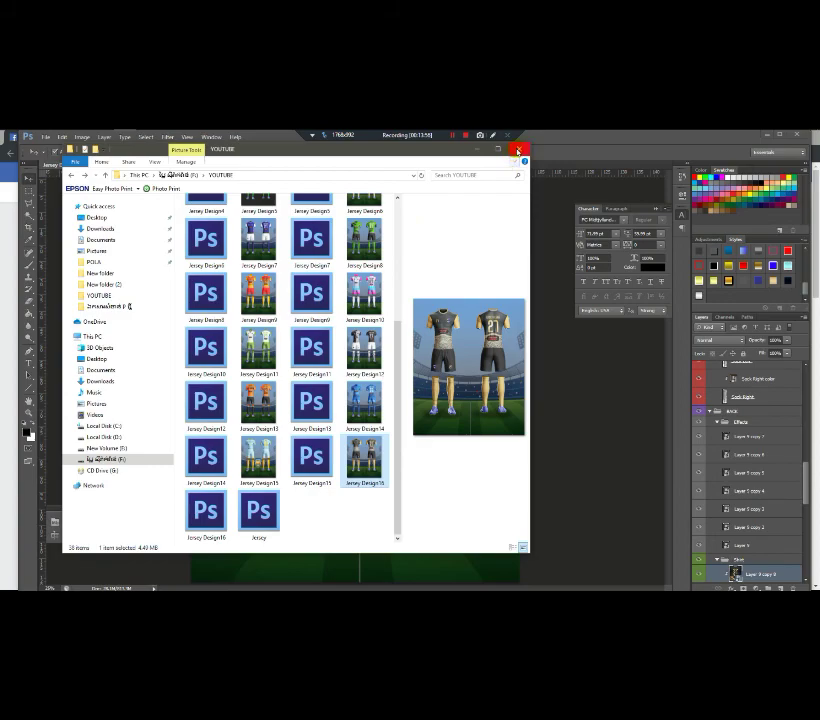
{"action": "left_click", "coordinate": [485, 150]}
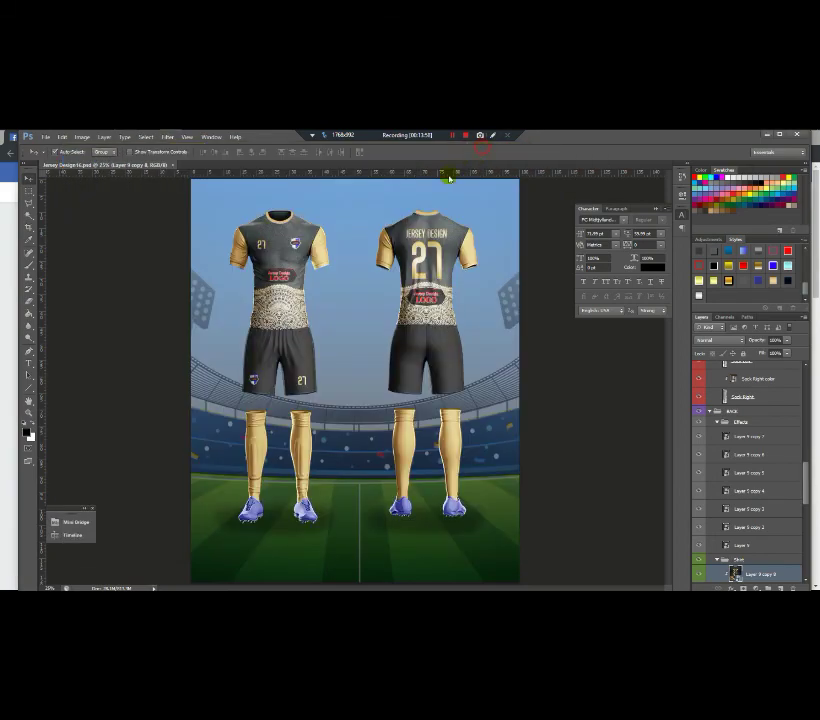
{"action": "scroll", "coordinate": [280, 242], "scroll_direction": "up", "scroll_amount": 3}
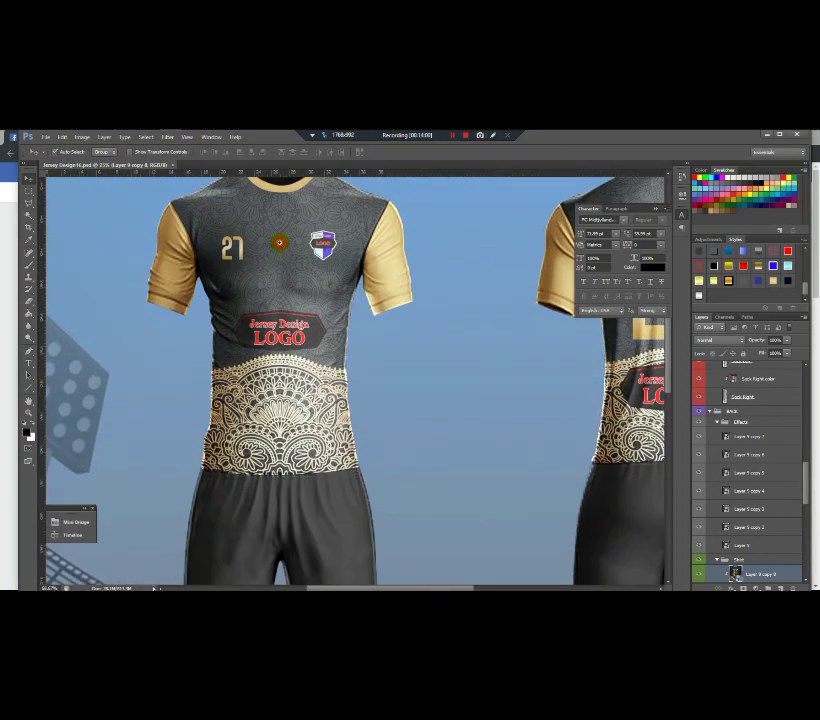
{"action": "scroll", "coordinate": [241, 300], "scroll_direction": "down", "scroll_amount": 2}
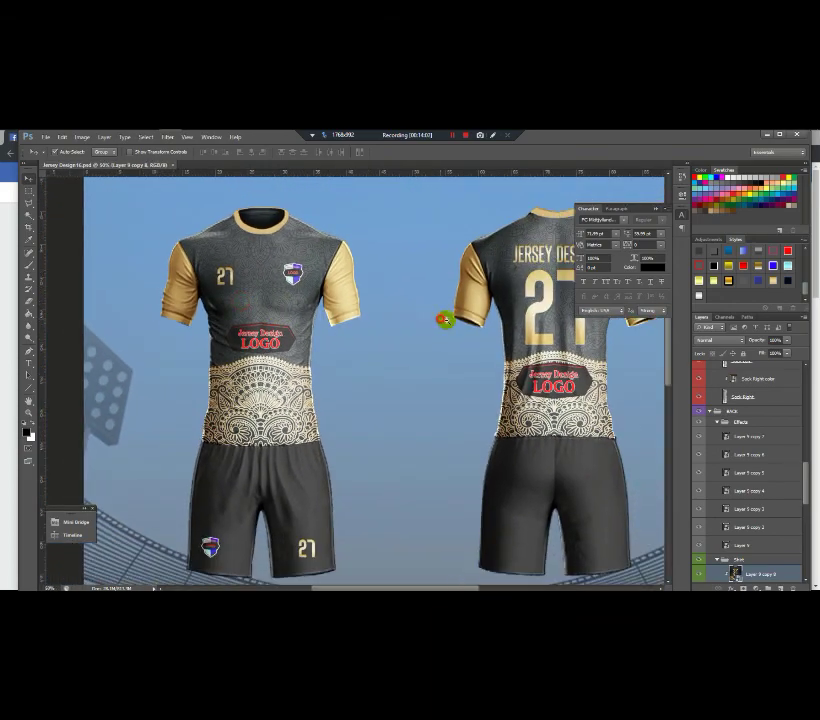